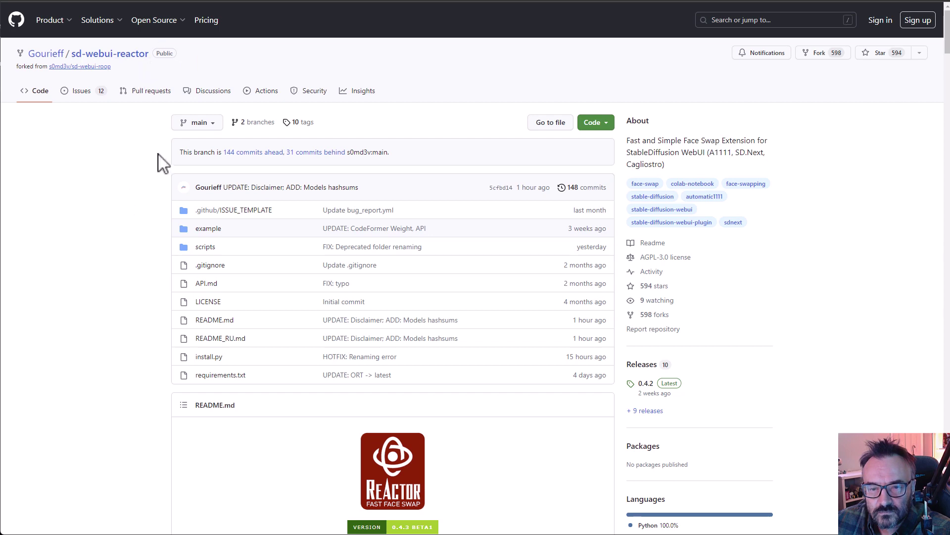
# Read through the sd-webui-reactor README from the repository overview down to the Installation section
pyautogui.scroll(-2, 149, 240)
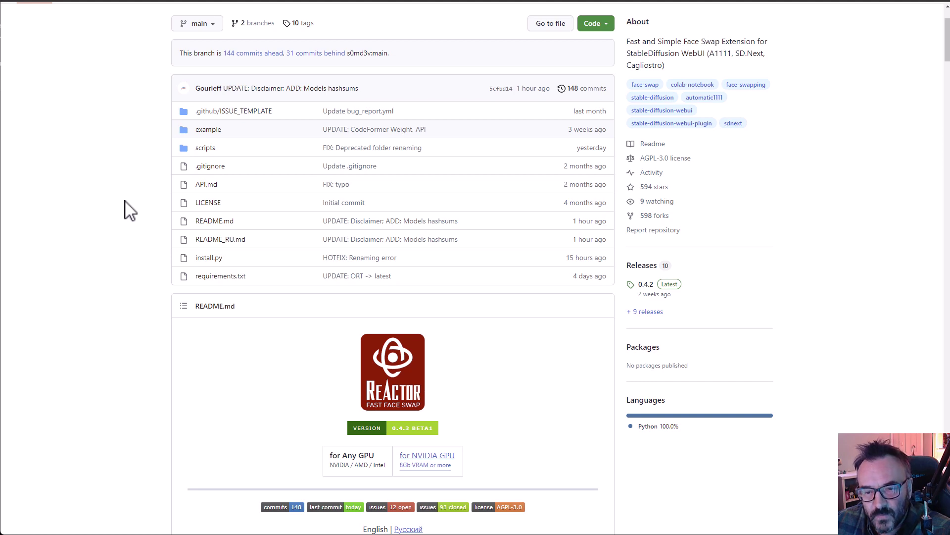
pyautogui.scroll(-6, 129, 210)
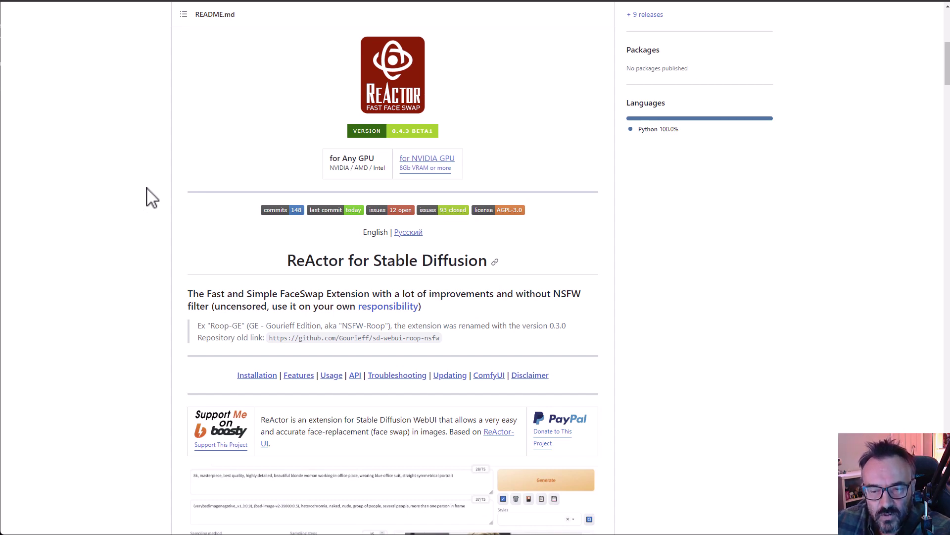
pyautogui.scroll(-4, 117, 314)
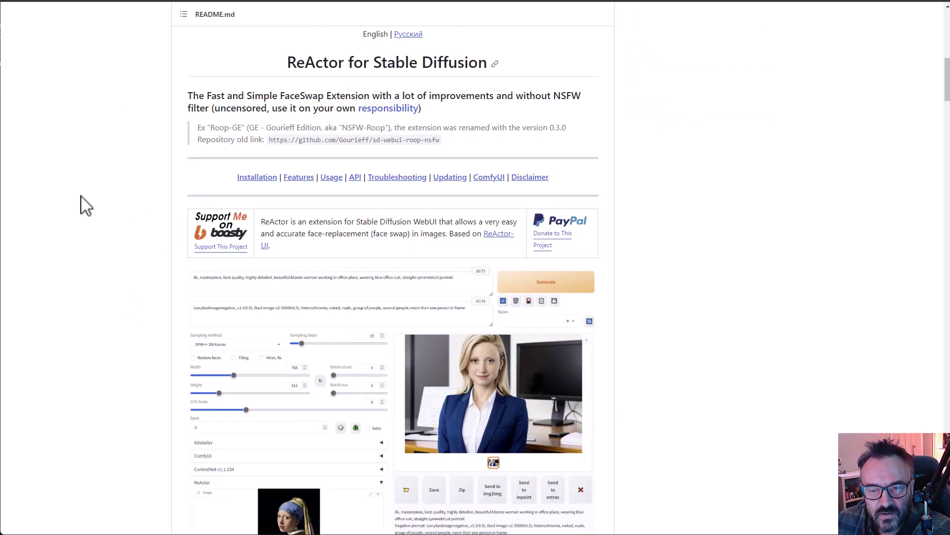
pyautogui.scroll(-1, 161, 271)
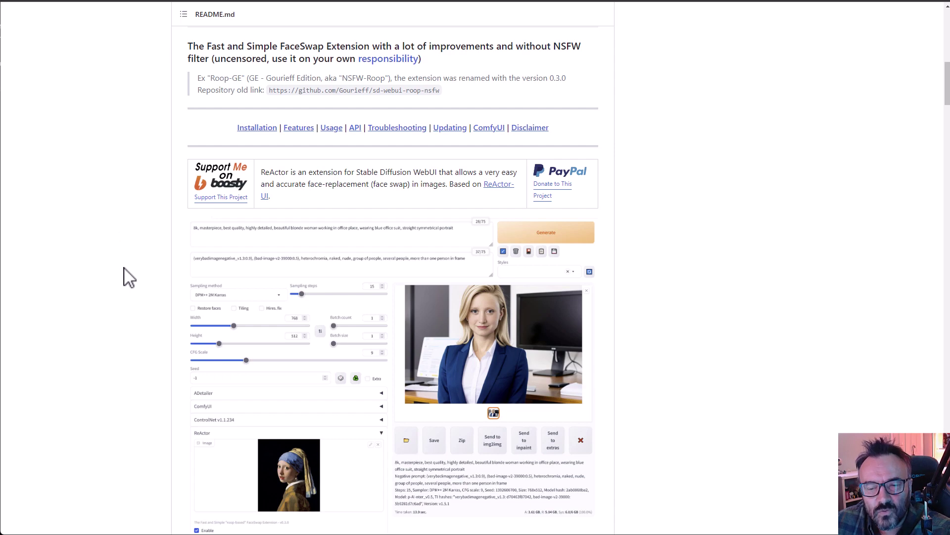
pyautogui.scroll(-1, 129, 282)
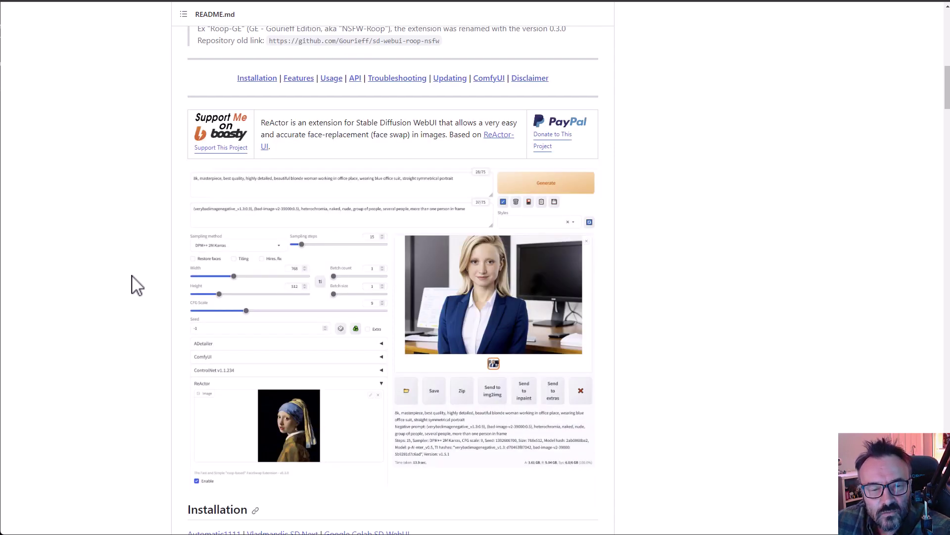
pyautogui.scroll(-5, 136, 285)
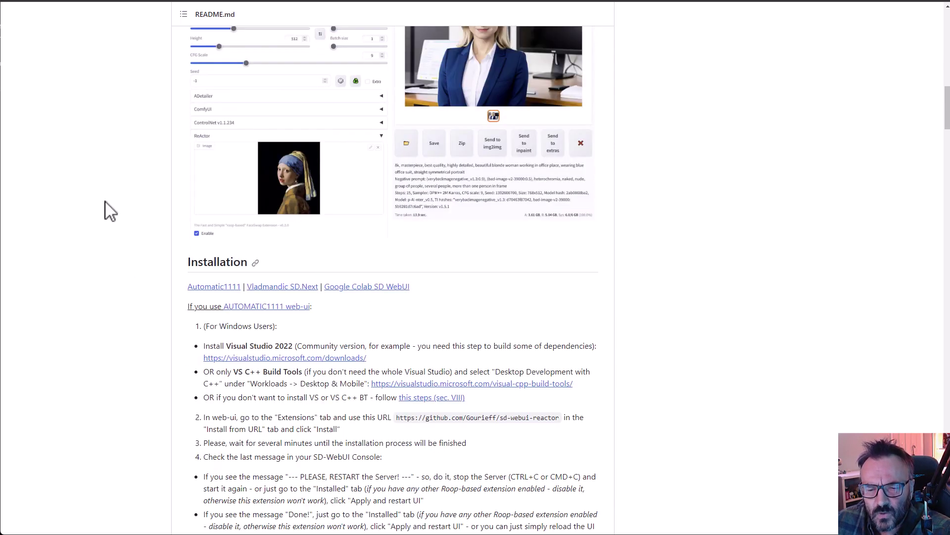
pyautogui.scroll(-2, 94, 278)
pyautogui.scroll(-1, 97, 283)
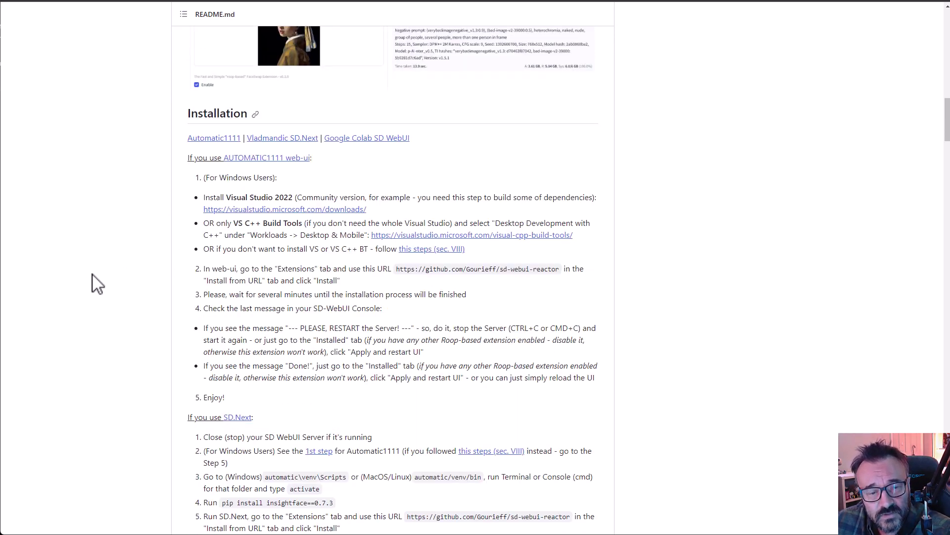
pyautogui.scroll(-1, 97, 283)
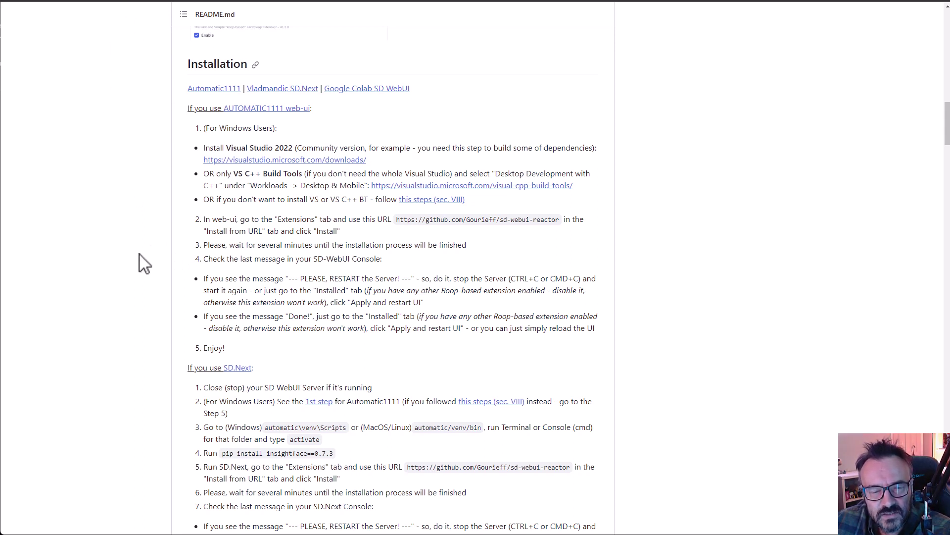
# Review the Windows prerequisites for AUTOMATIC1111 and open the linked Visual Studio downloads page for the 2022 Community edition
pyautogui.moveTo(368, 166); pyautogui.dragTo(200, 171)
pyautogui.click(144, 202)
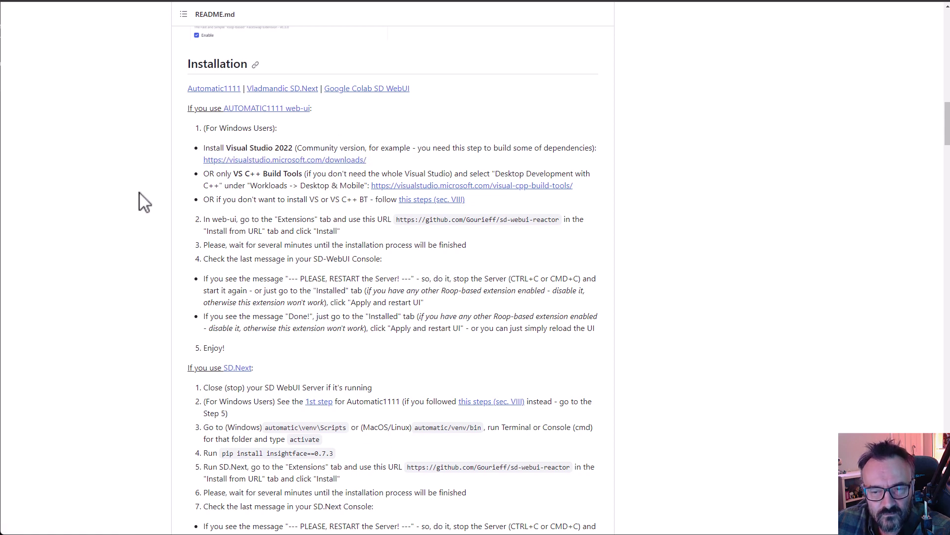
pyautogui.moveTo(232, 174); pyautogui.dragTo(303, 174)
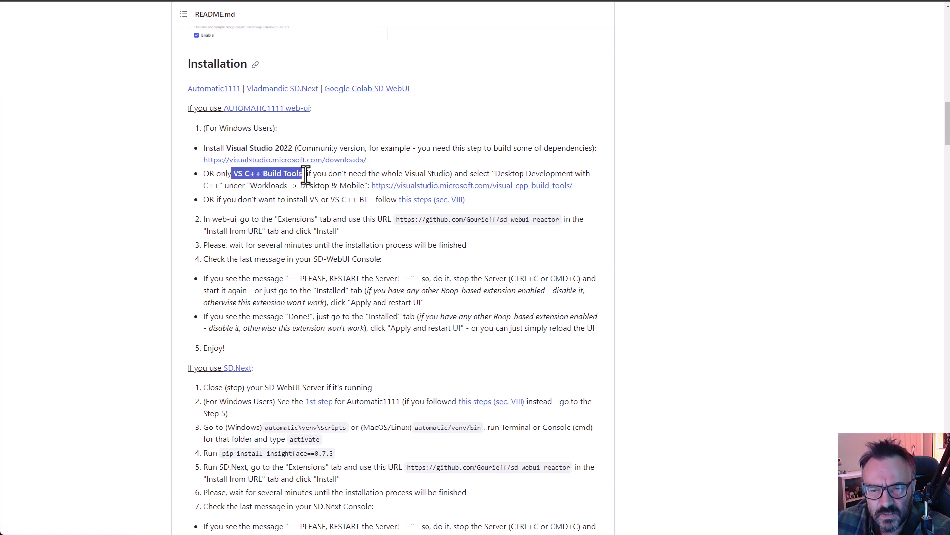
pyautogui.click(166, 237)
pyautogui.moveTo(210, 199); pyautogui.dragTo(389, 199)
pyautogui.click(143, 223)
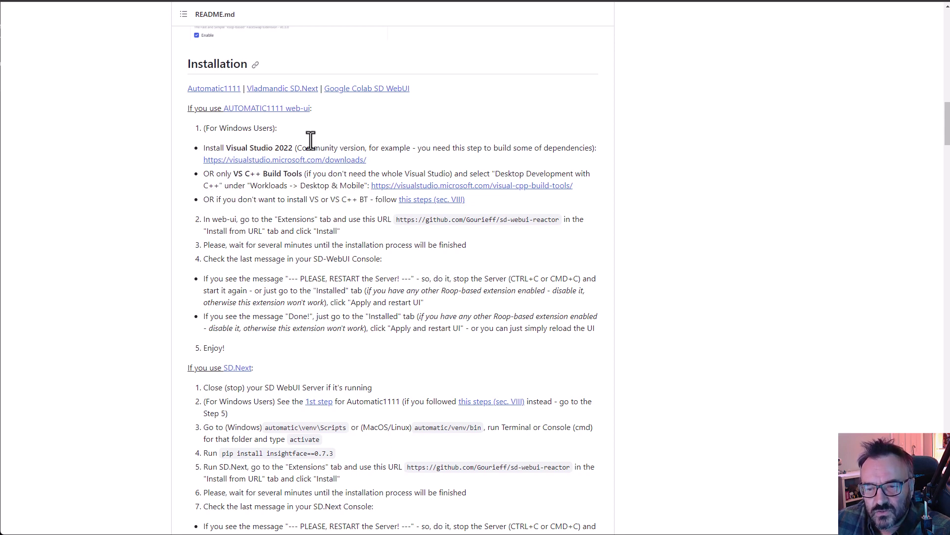
pyautogui.click(274, 159)
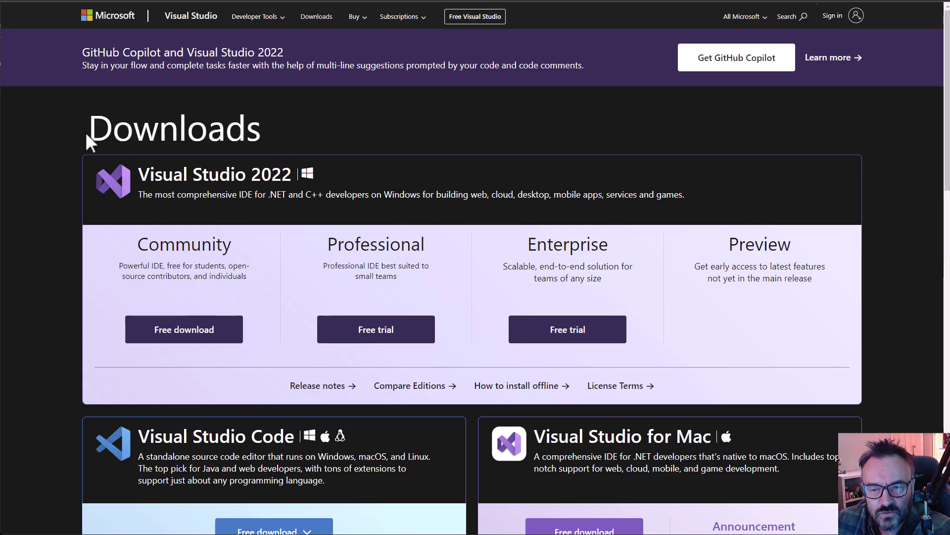
pyautogui.click(237, 346)
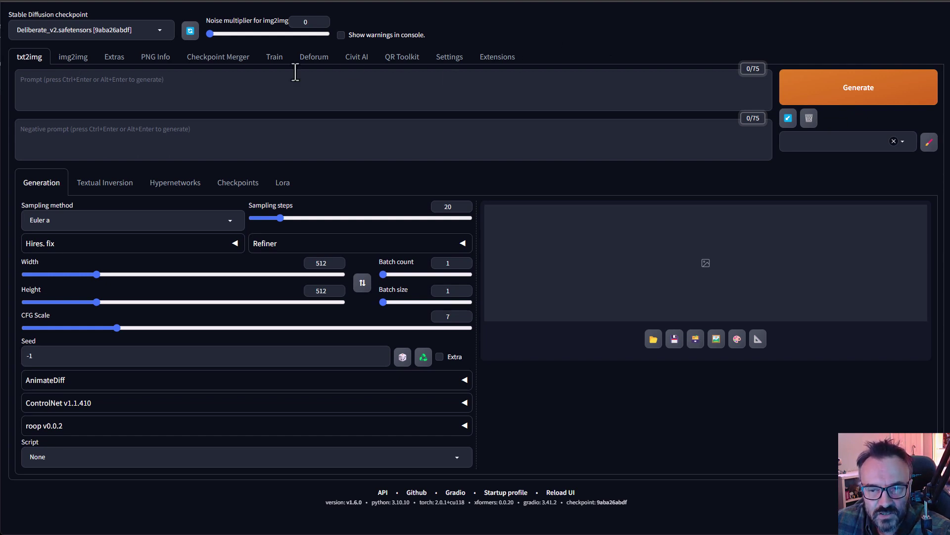
# In the Stable Diffusion web UI, look up ReActor among the available extensions using the search term "react"
pyautogui.click(503, 61)
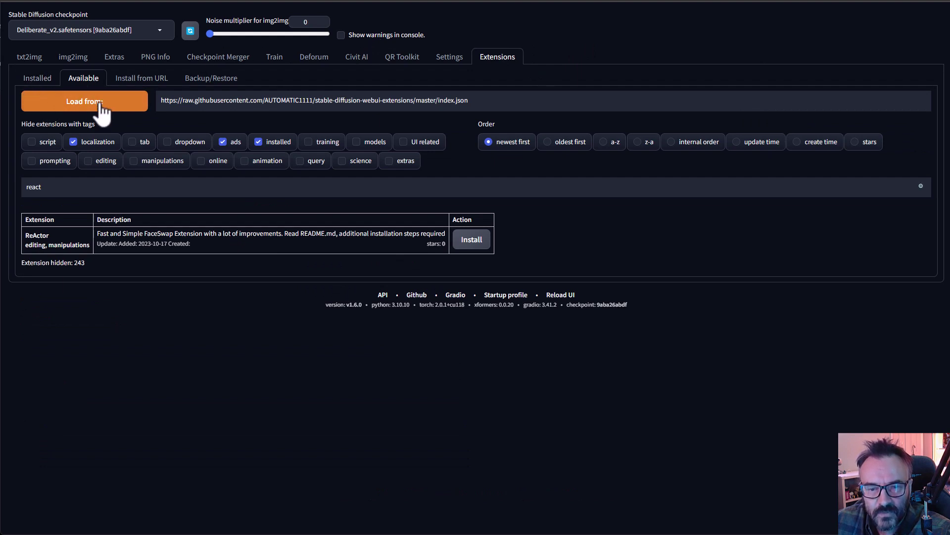
pyautogui.click(64, 188)
pyautogui.moveTo(65, 188); pyautogui.dragTo(9, 185)
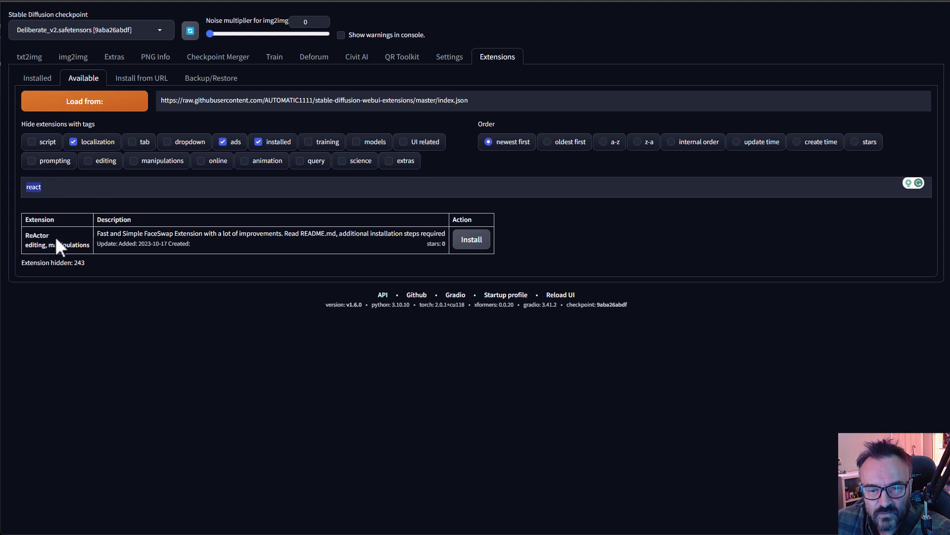
pyautogui.click(55, 340)
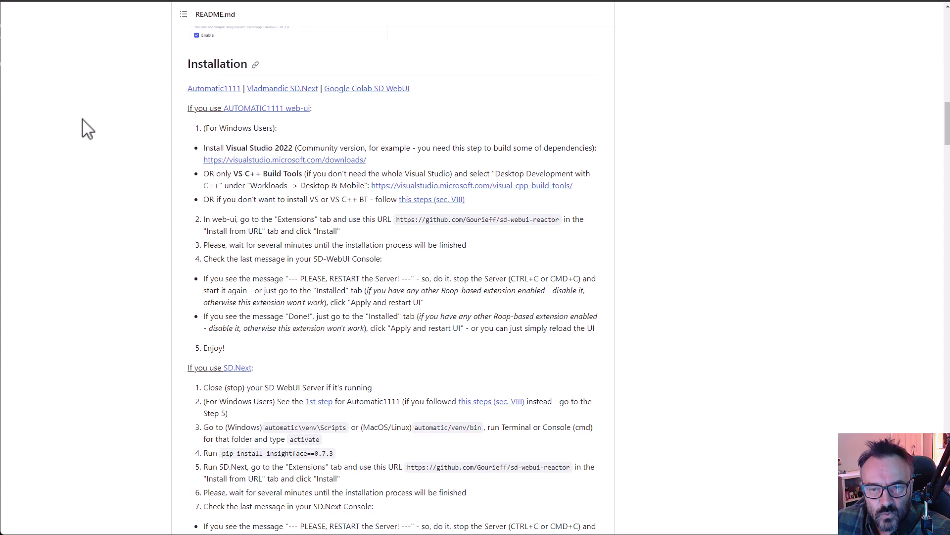
# Return to the sd-webui-reactor GitHub page and copy the repository's HTTPS clone URL
pyautogui.scroll(15, 81, 127)
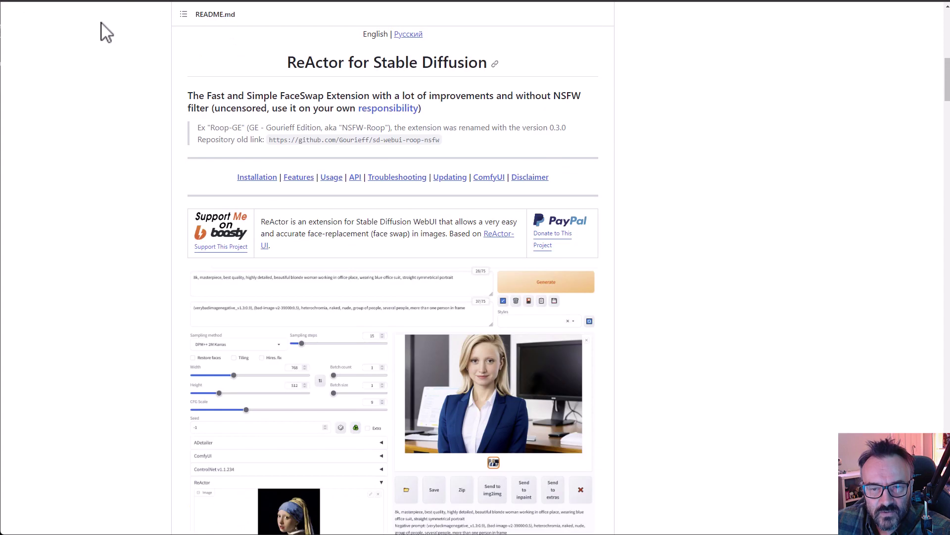
pyautogui.scroll(4, 162, 119)
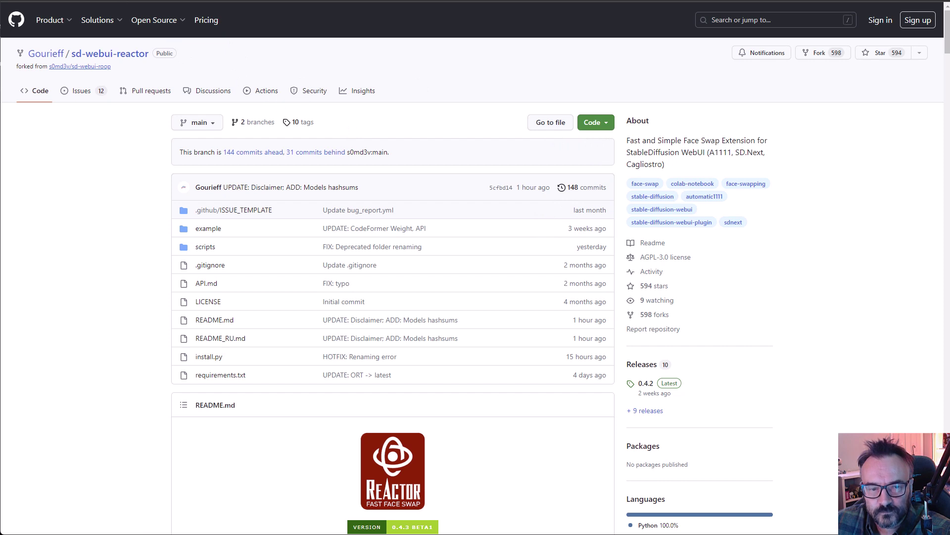
pyautogui.click(596, 122)
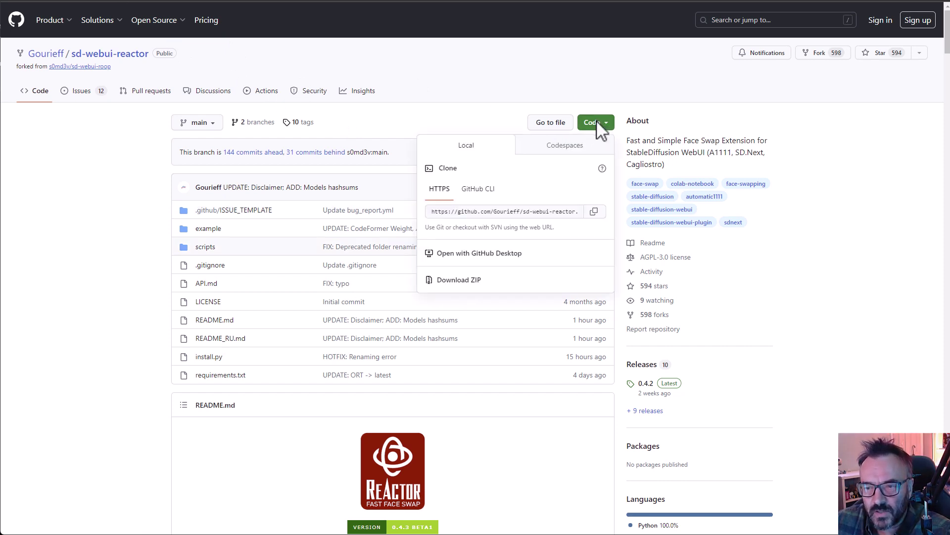
pyautogui.click(594, 212)
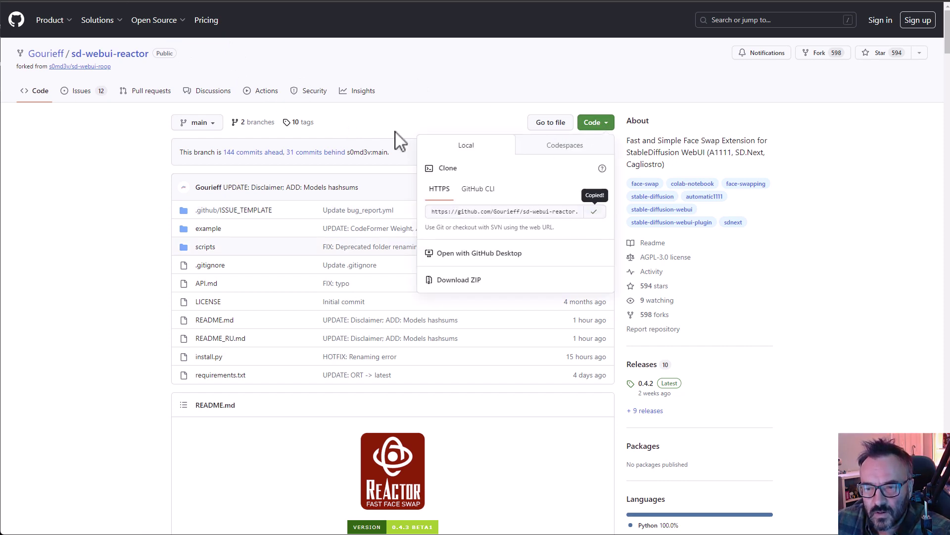
pyautogui.hotkey('ctrl', 'Tab')
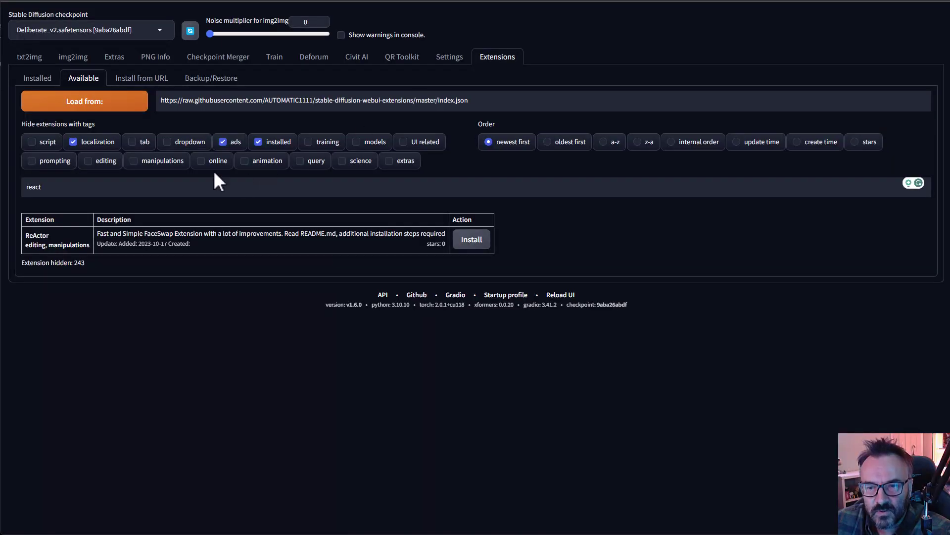
pyautogui.click(147, 85)
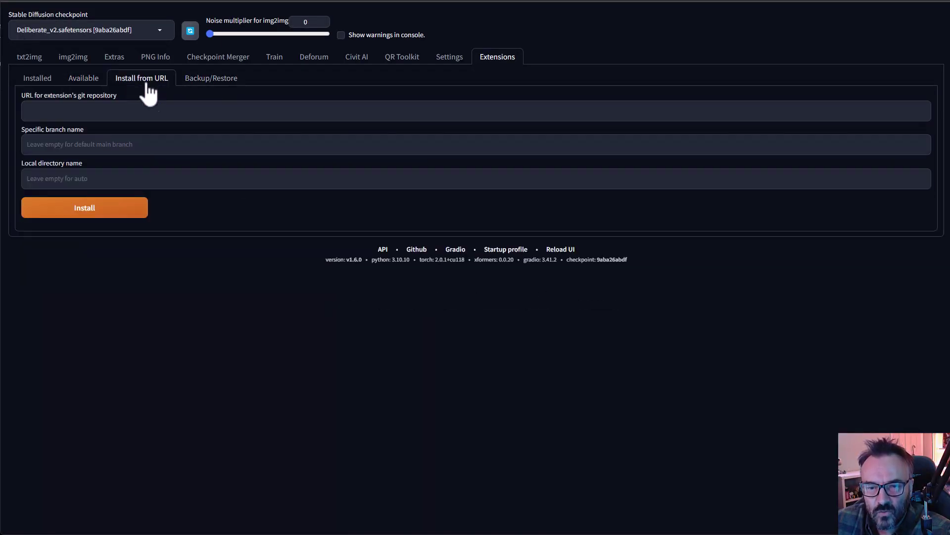
pyautogui.click(126, 118)
pyautogui.rightClick(127, 117)
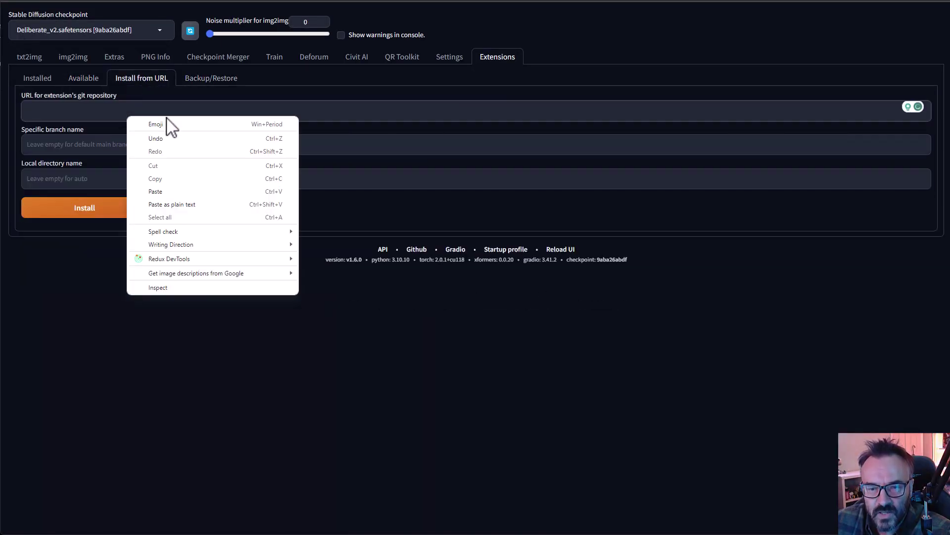
pyautogui.click(163, 192)
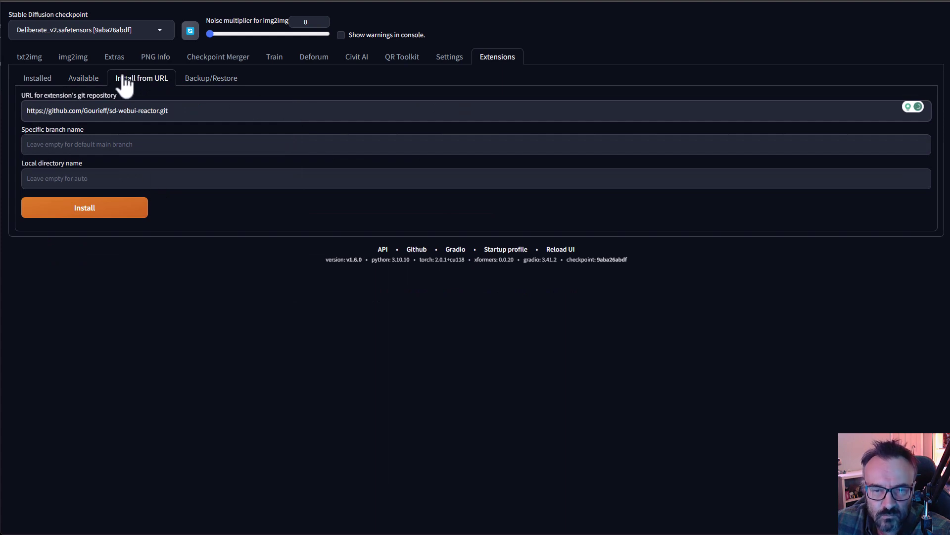
# Install the ReActor extension from the list of available extensions
pyautogui.click(83, 78)
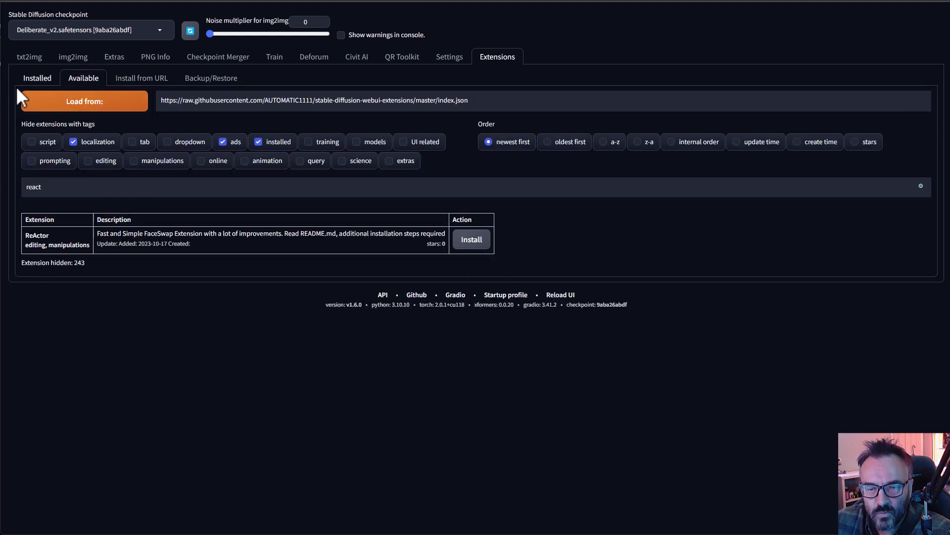
pyautogui.click(476, 242)
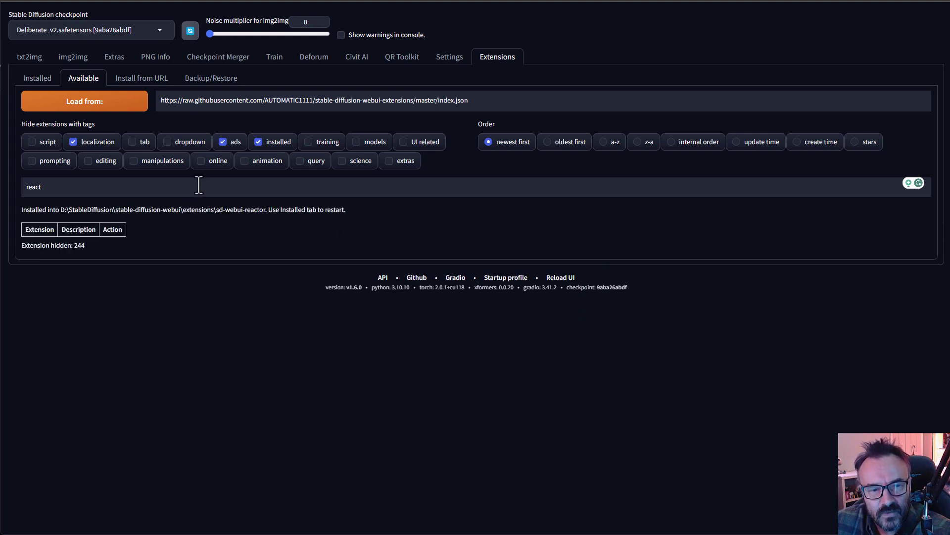
# Bring up the web UI's command console, examine the ReActor installation output, and return to the web UI
pyautogui.hotkey('alt', 'Tab')
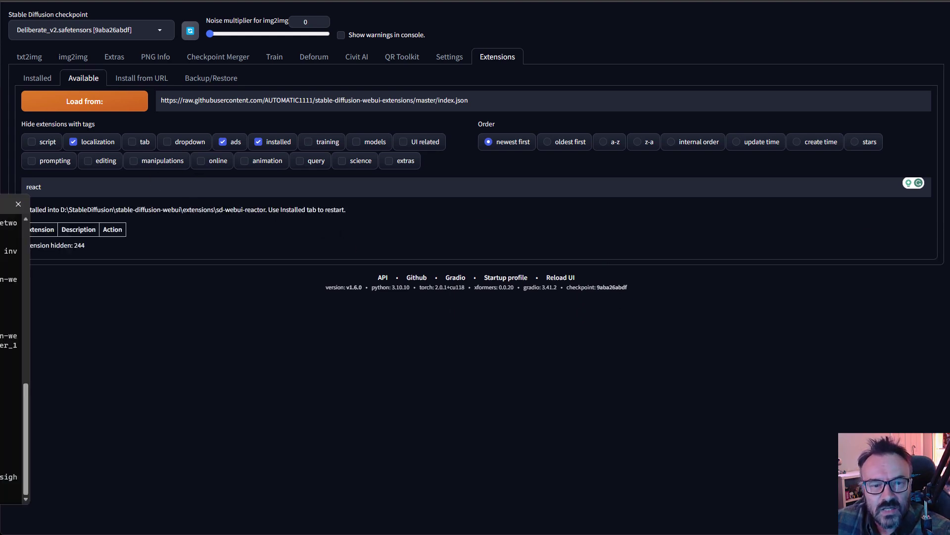
pyautogui.moveTo(0, 216); pyautogui.dragTo(428, 154)
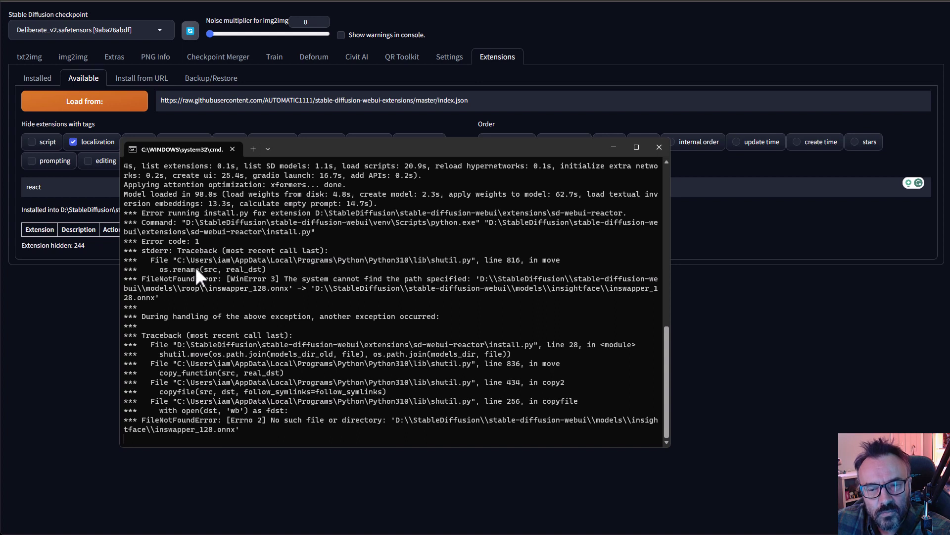
pyautogui.moveTo(143, 242); pyautogui.dragTo(326, 391)
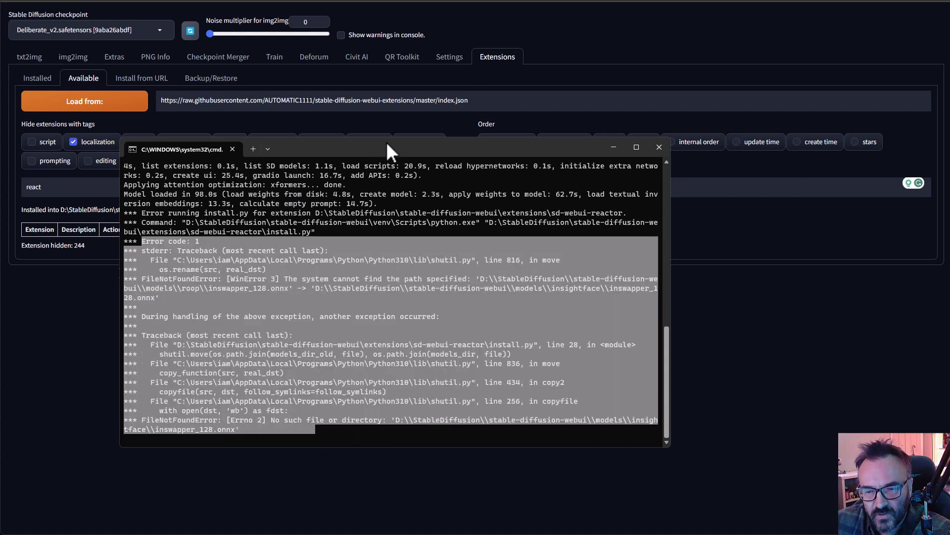
pyautogui.hotkey('alt', 'Tab')
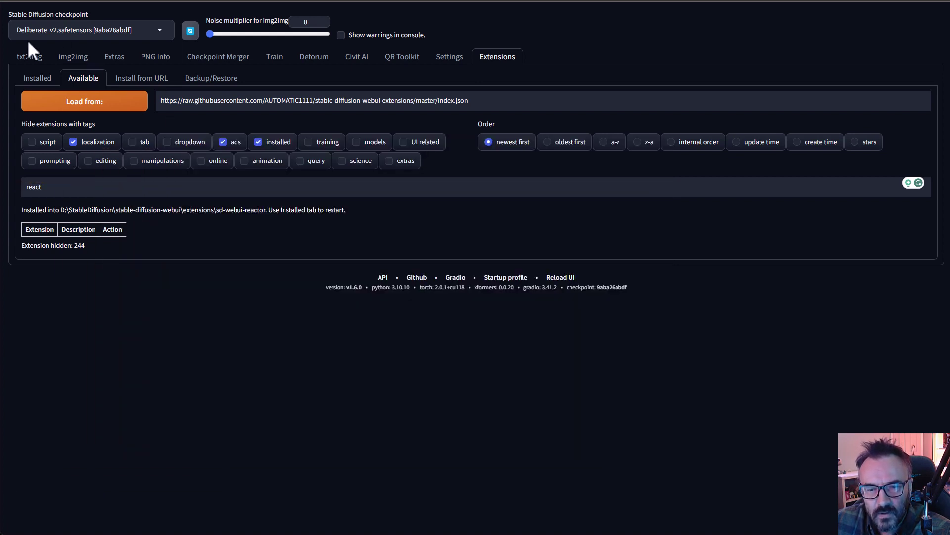
# Check the installed extensions for updates, then apply the changes and restart the UI
pyautogui.click(41, 80)
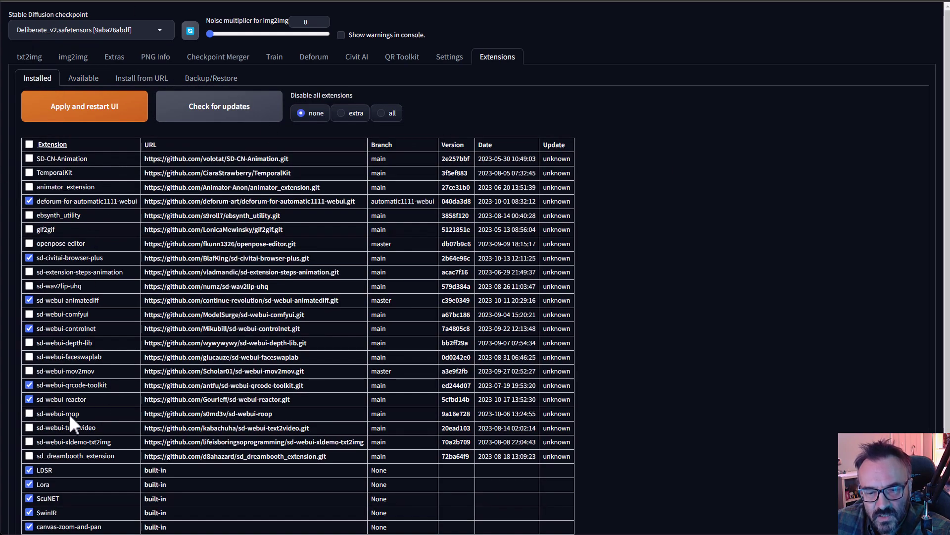
pyautogui.click(239, 114)
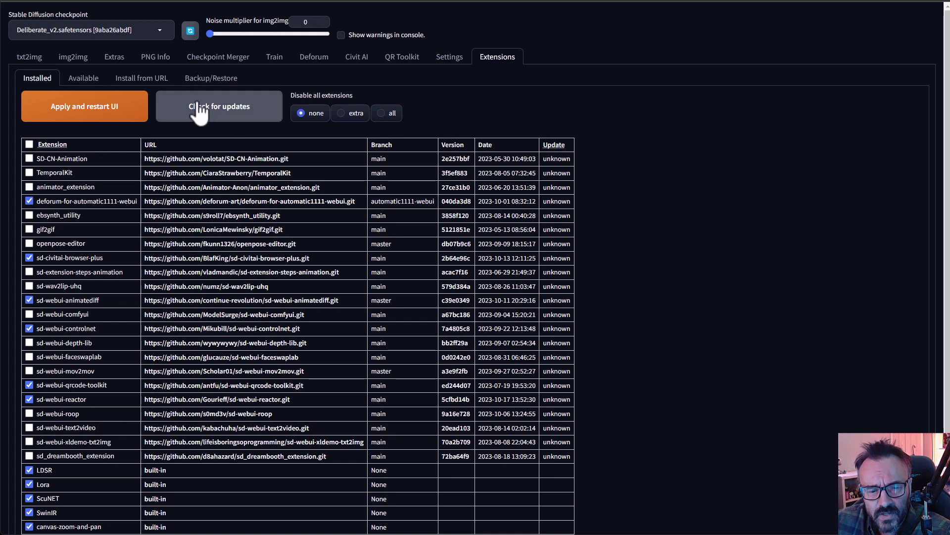
pyautogui.click(104, 112)
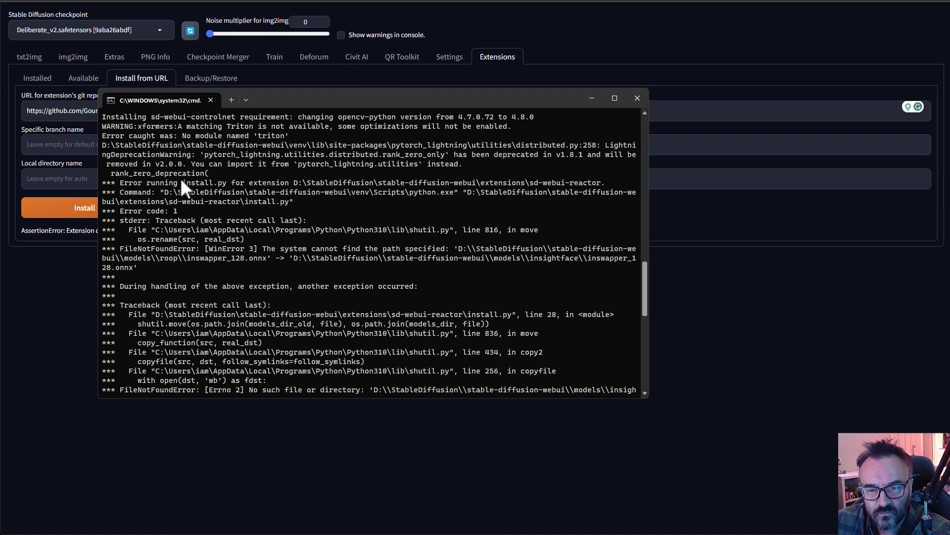
# Copy the console lines reporting the sd-webui-reactor install.py error, from the extension path through the error code
pyautogui.moveTo(117, 182); pyautogui.dragTo(314, 207)
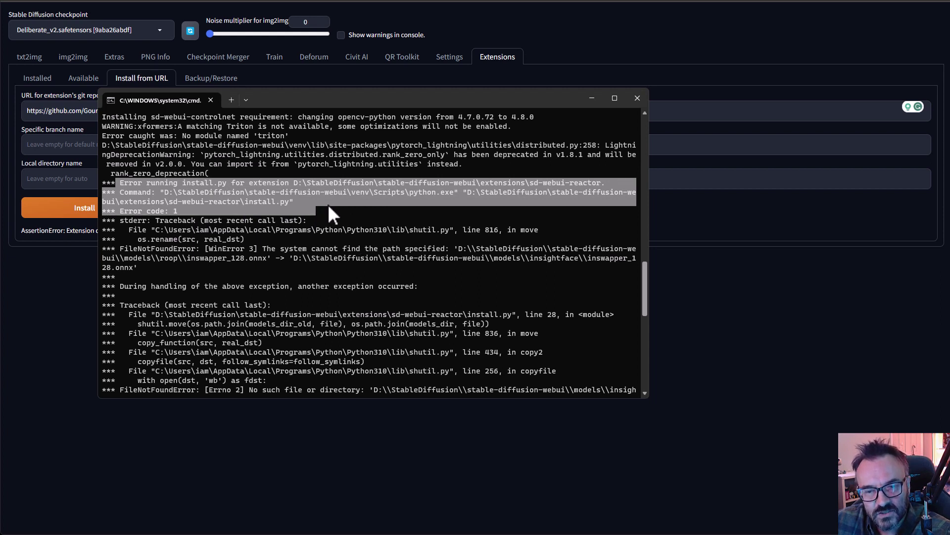
pyautogui.hotkey('ctrl', 'c')
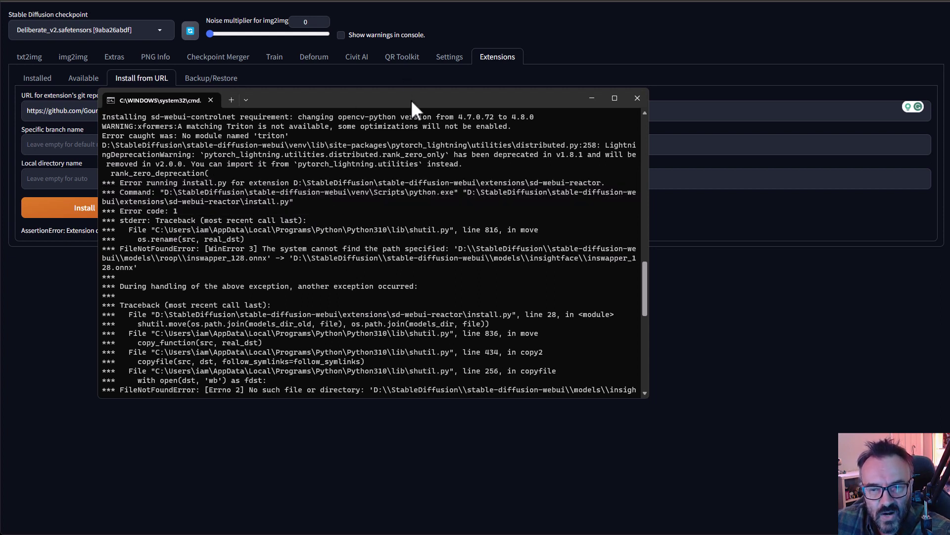
# Return to the web UI and examine the error shown for installing ReActor from its git repository URL
pyautogui.hotkey('alt', 'Tab')
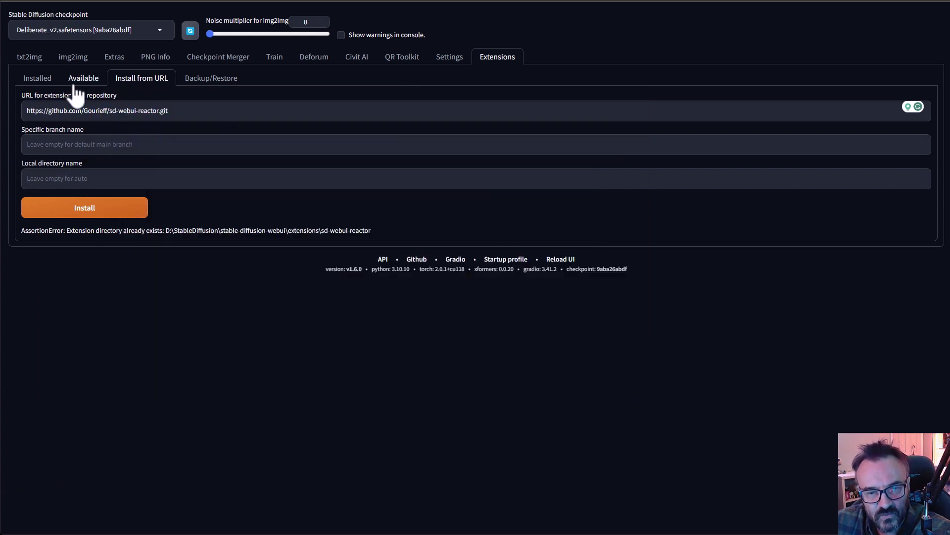
pyautogui.click(187, 111)
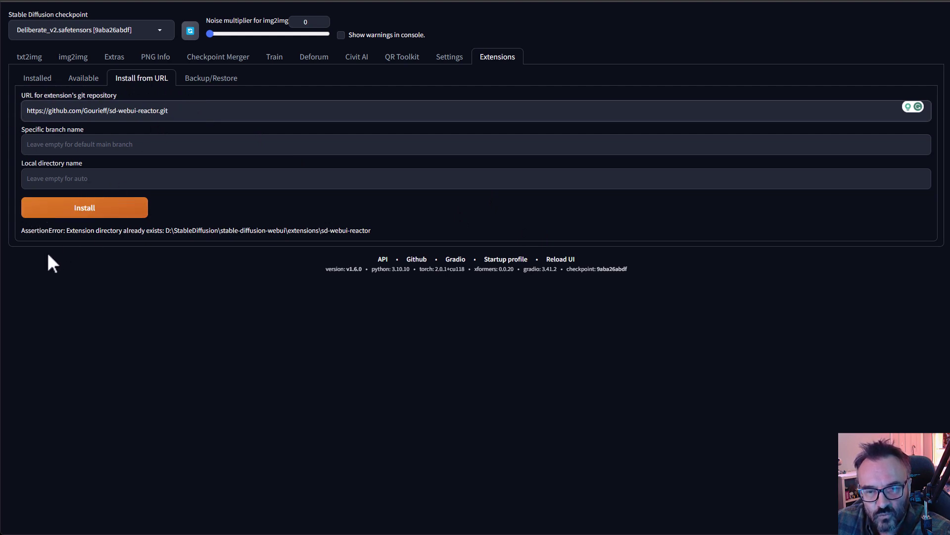
pyautogui.moveTo(20, 230); pyautogui.dragTo(376, 232)
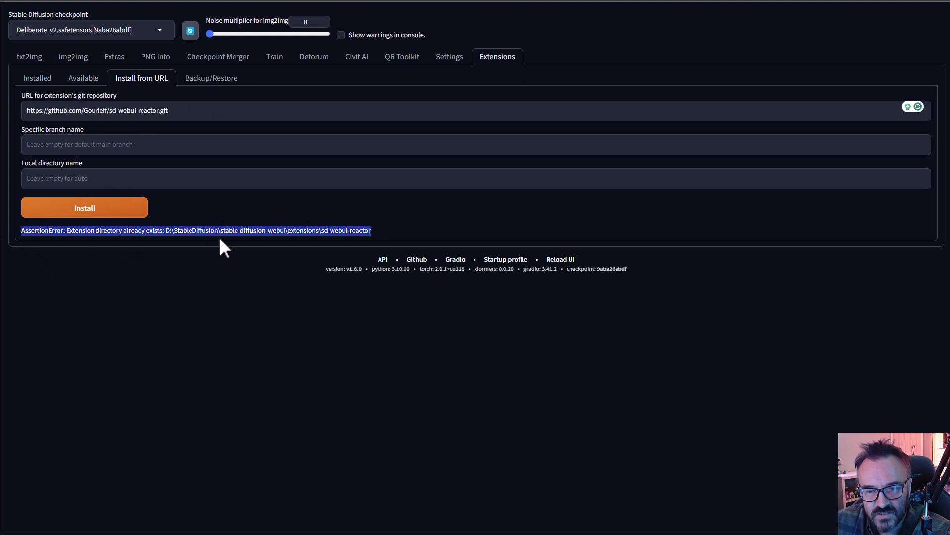
pyautogui.click(381, 229)
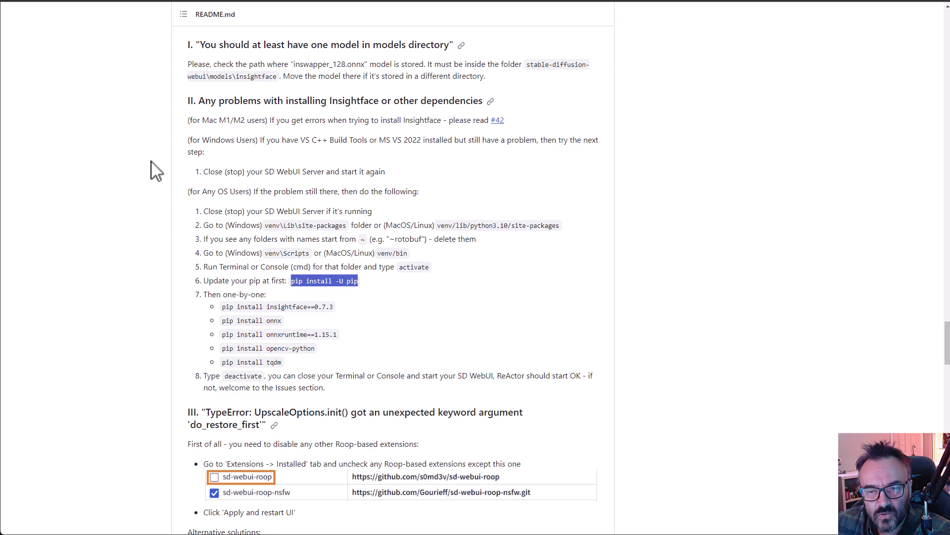
# Read the ReActor README's troubleshooting instructions for problems installing Insightface and other dependencies, including the pip commands for insightface and onnxruntime
pyautogui.scroll(5, 126, 99)
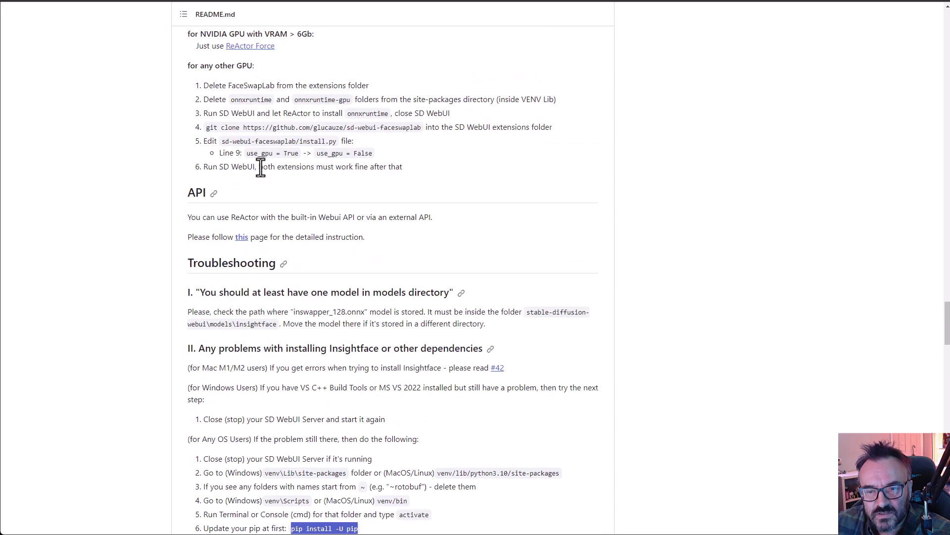
pyautogui.scroll(-6, 178, 217)
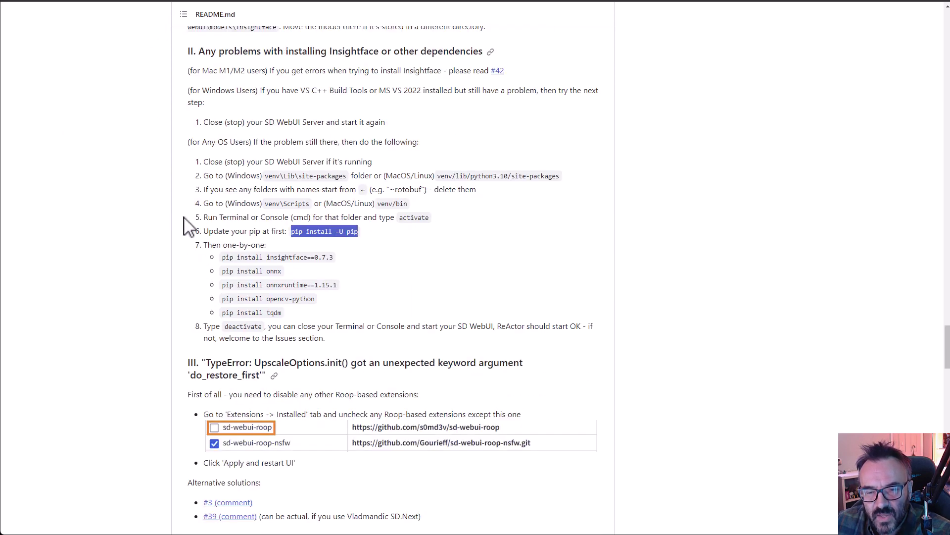
pyautogui.moveTo(191, 205); pyautogui.dragTo(339, 321)
pyautogui.click(135, 292)
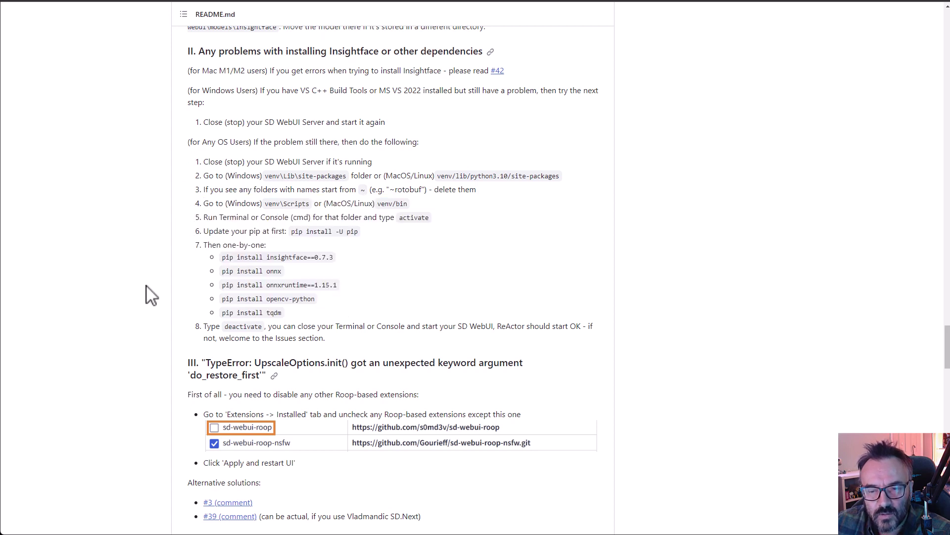
pyautogui.moveTo(334, 258); pyautogui.dragTo(219, 259)
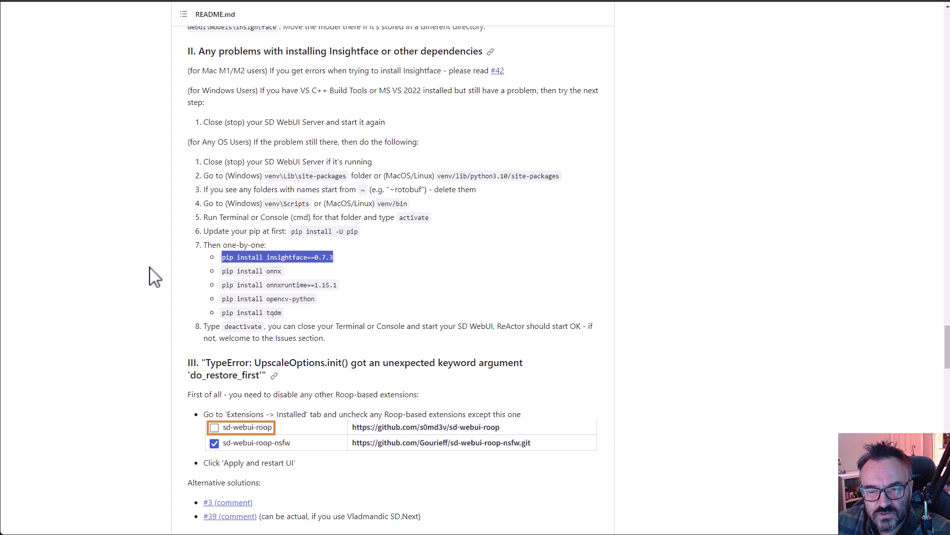
pyautogui.moveTo(348, 287); pyautogui.dragTo(221, 285)
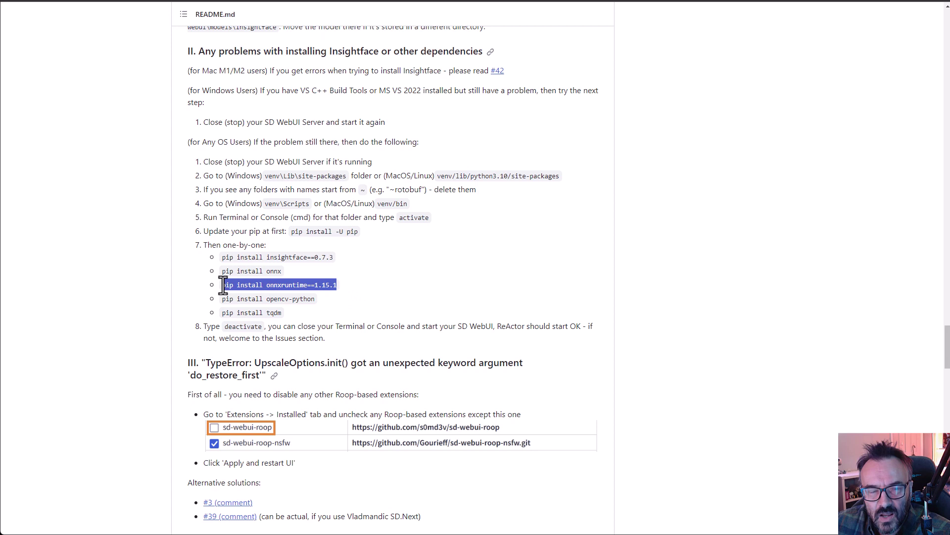
# Open a Command Prompt and update pip by running "pip install -U pip"
pyautogui.click(139, 259)
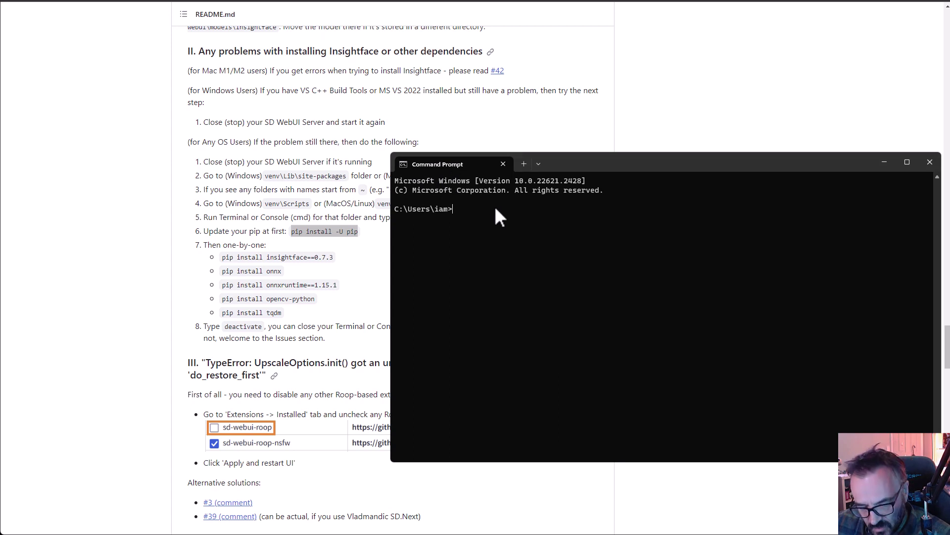
pyautogui.write('pip install -U pip')
pyautogui.press('Return')
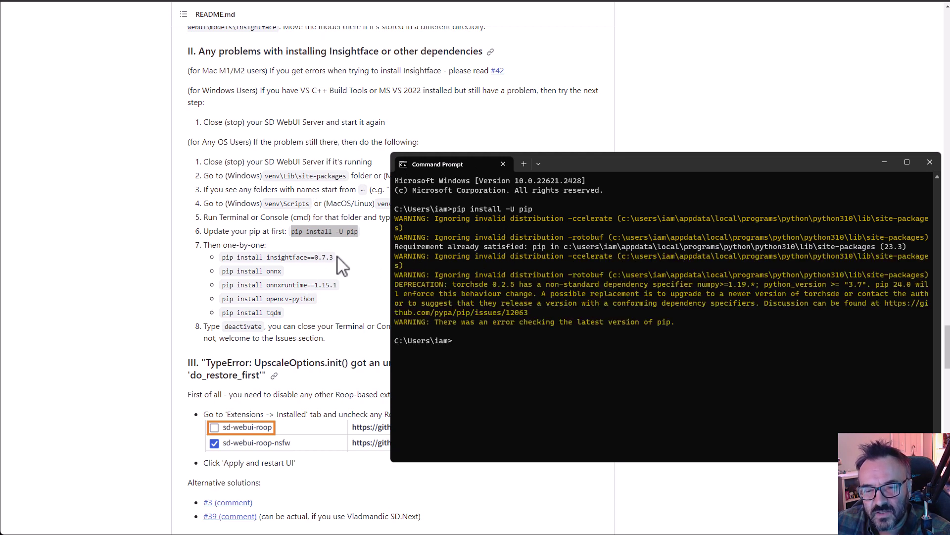
# Copy "pip install insightface==0.7.3" from the README and run it in the Command Prompt
pyautogui.moveTo(339, 260); pyautogui.dragTo(224, 260)
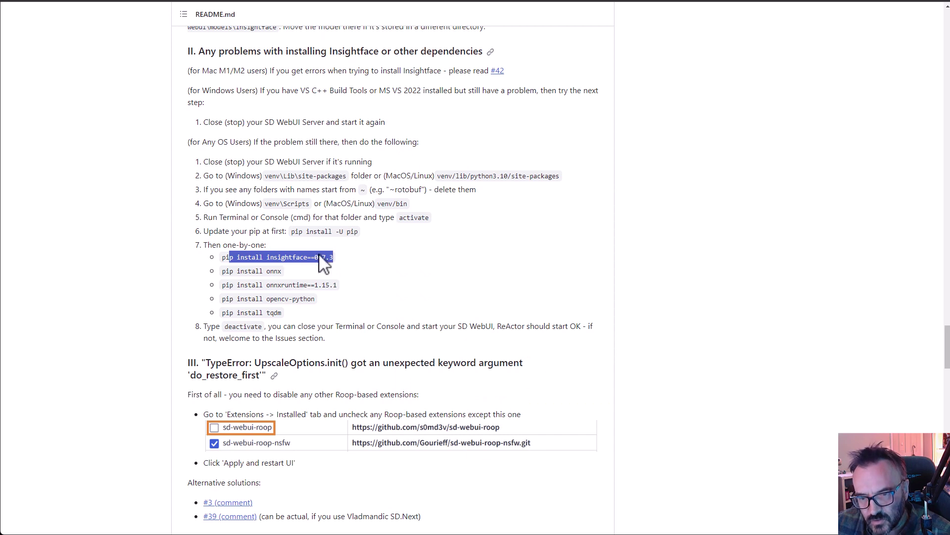
pyautogui.moveTo(333, 262); pyautogui.dragTo(217, 253)
pyautogui.hotkey('ctrl', 'c')
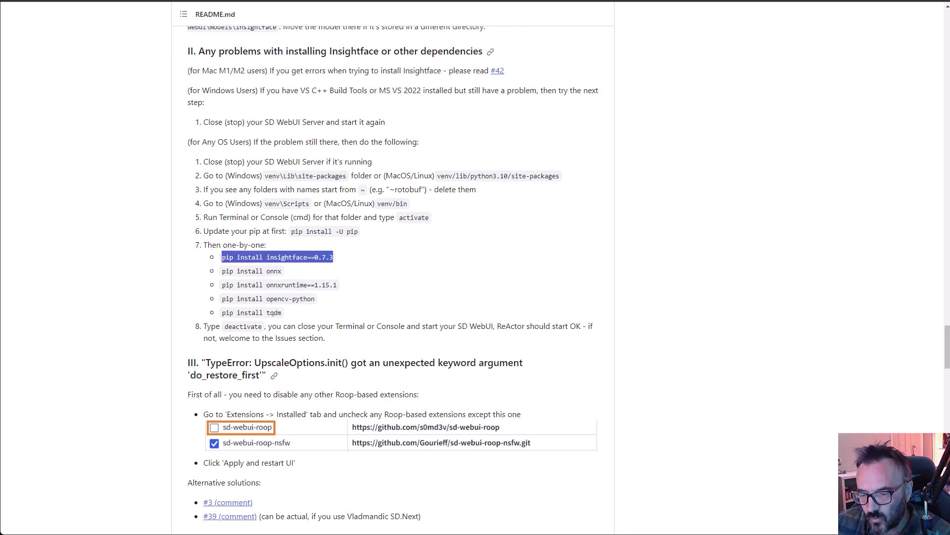
pyautogui.hotkey('alt', 'Tab')
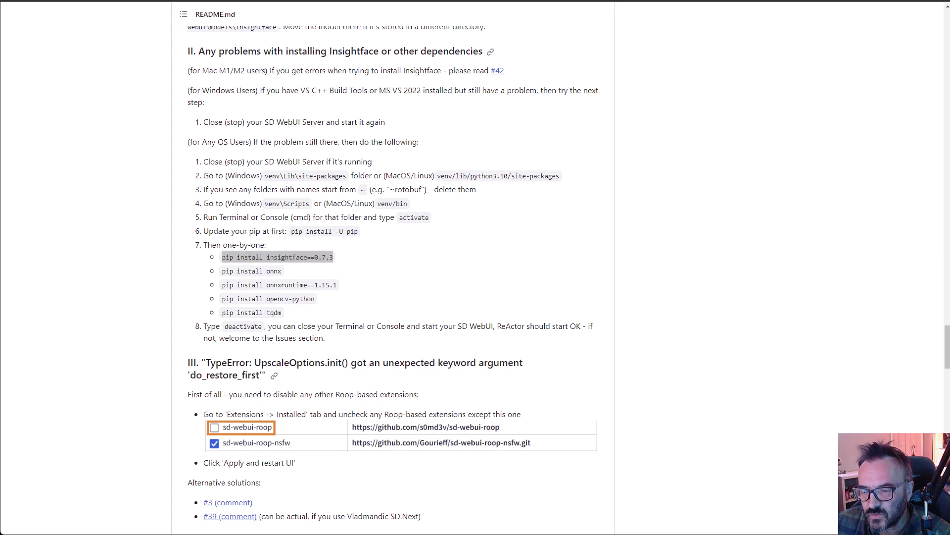
pyautogui.hotkey('ctrl', 'v')
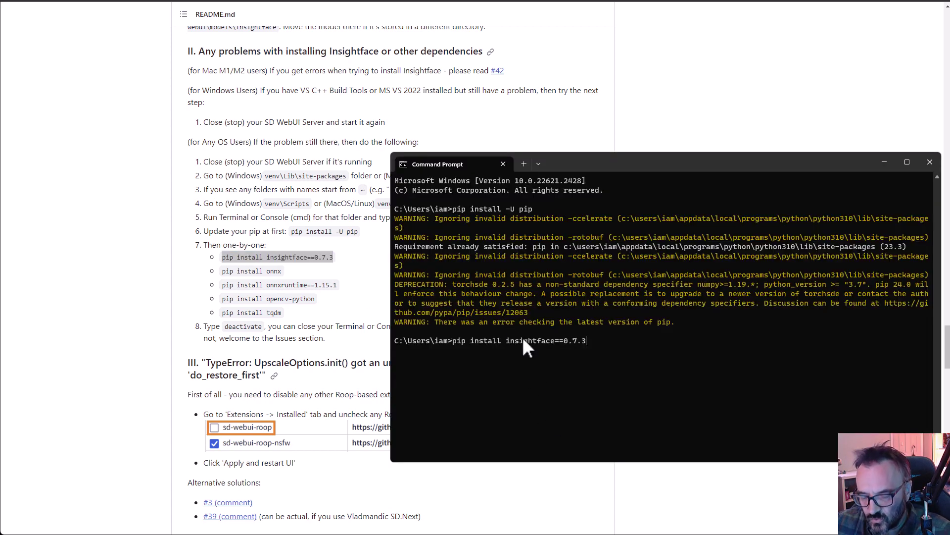
pyautogui.press('Return')
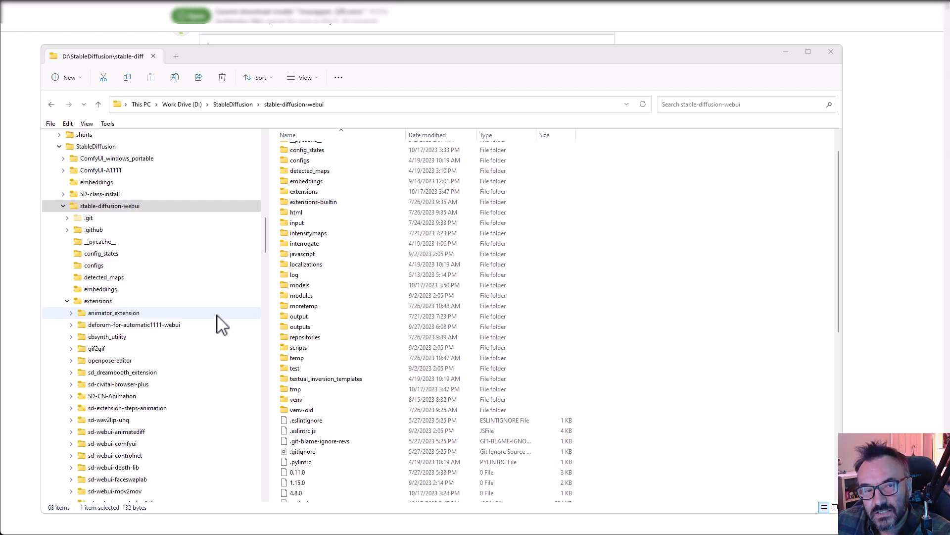
# In the file manager, open the insightface folder inside the models folder of stable-diffusion-webui
pyautogui.scroll(-2, 221, 324)
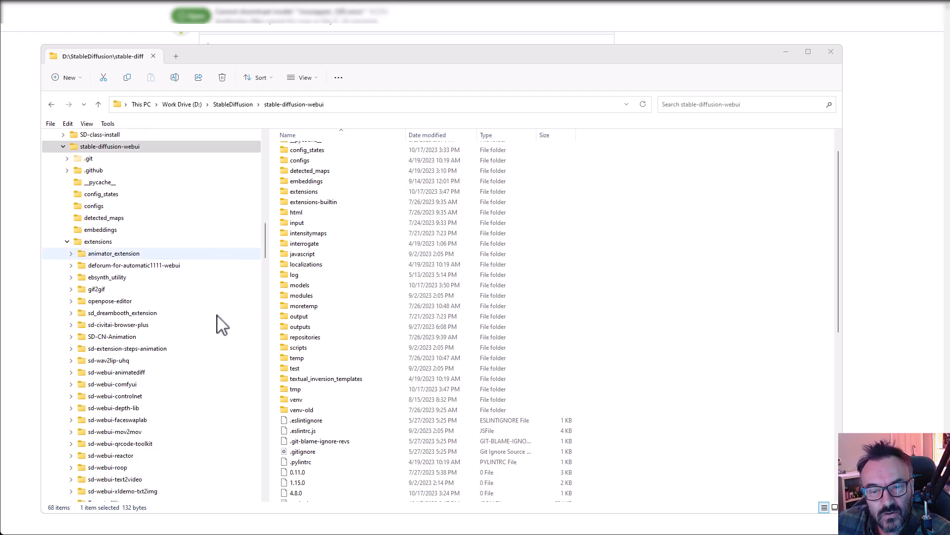
pyautogui.scroll(-1, 221, 324)
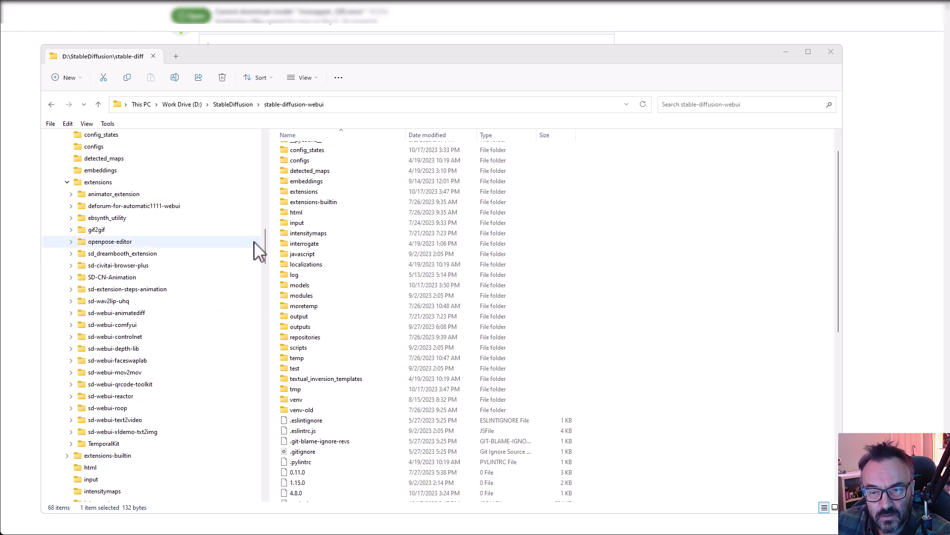
pyautogui.moveTo(268, 247); pyautogui.dragTo(261, 282)
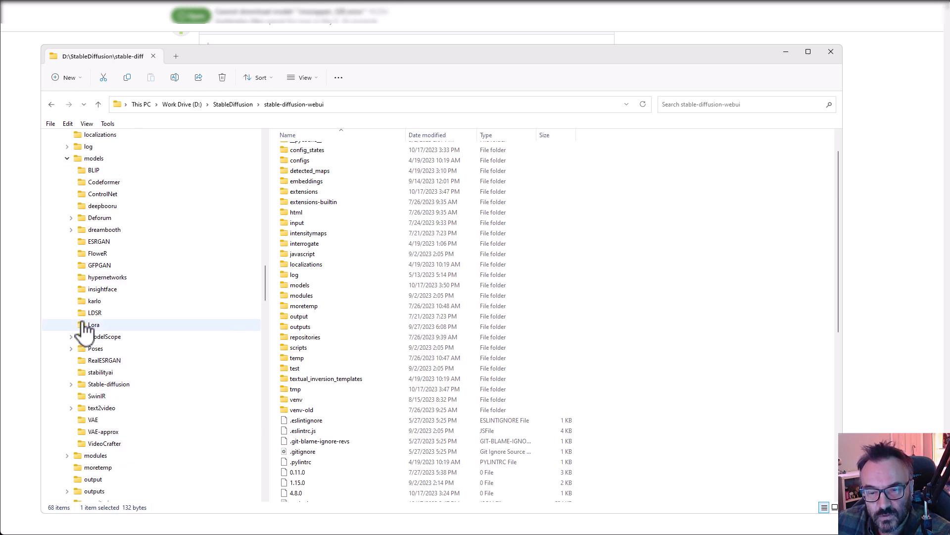
pyautogui.click(102, 289)
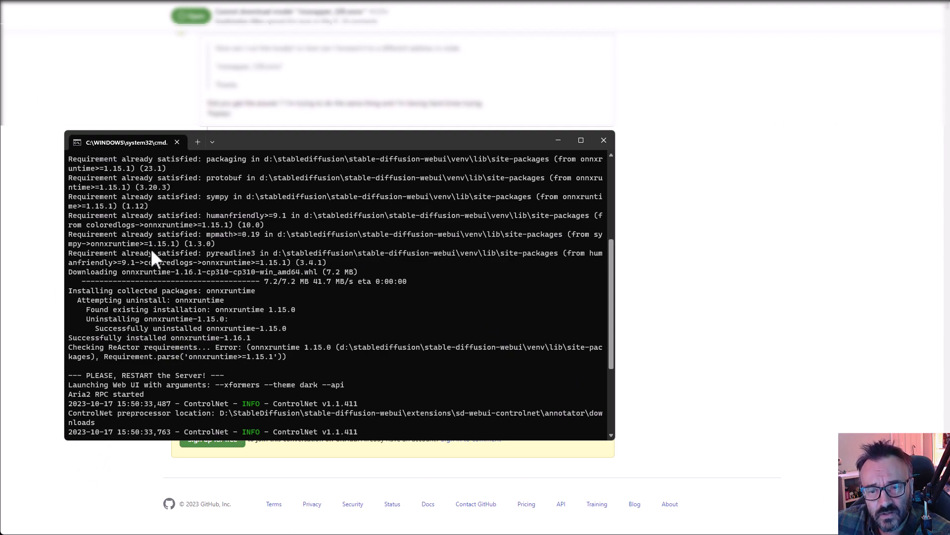
# Review the ReActor requirement check in the web UI's console output, then close the console to stop the server
pyautogui.scroll(6, 156, 266)
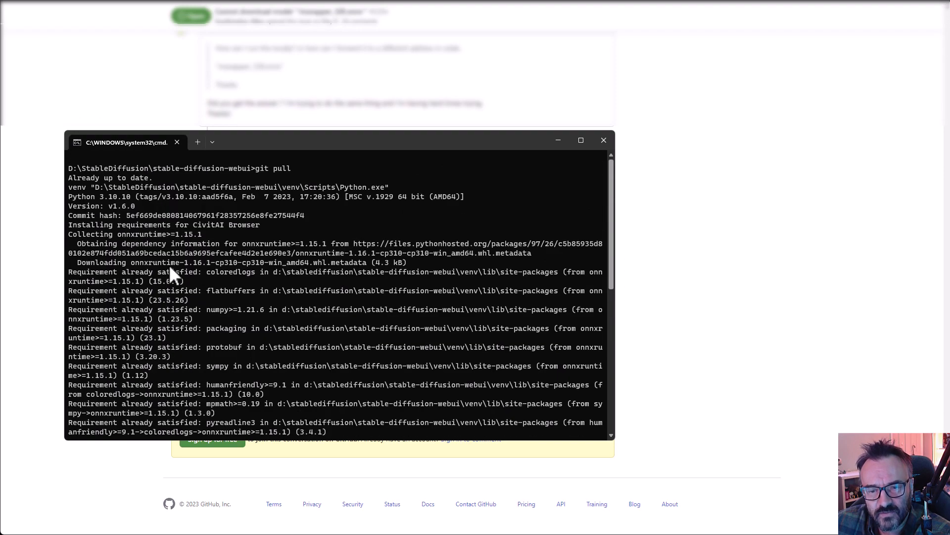
pyautogui.scroll(-11, 169, 266)
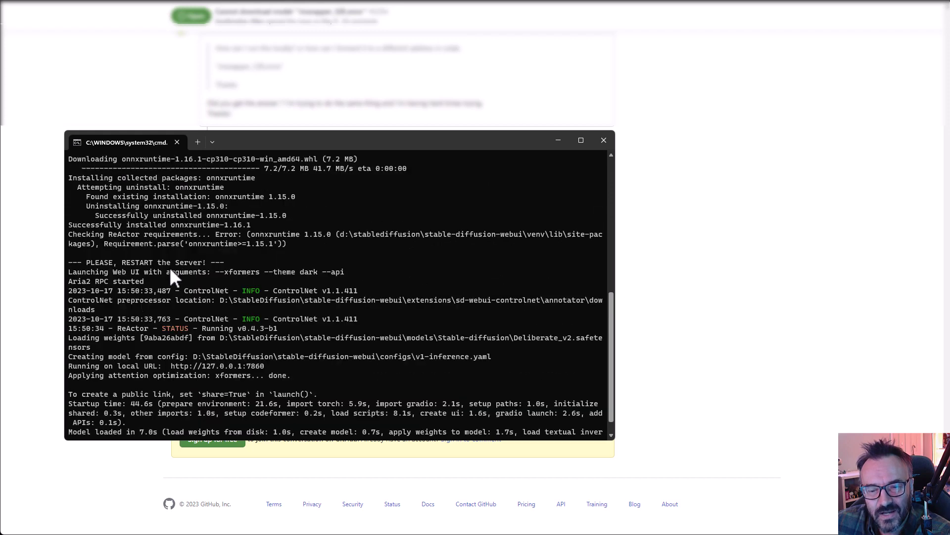
pyautogui.scroll(1, 114, 245)
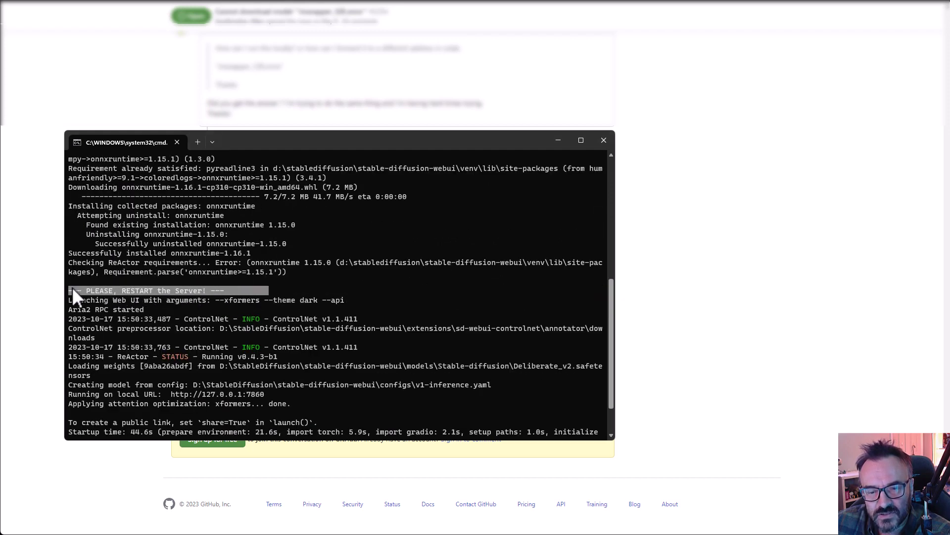
pyautogui.click(603, 140)
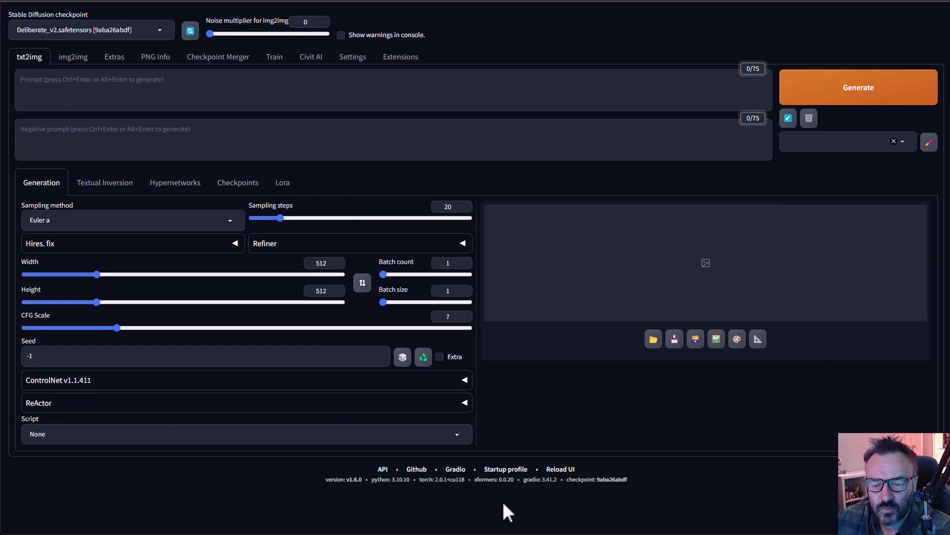
# Expand the ReActor section for text-to-image generation and look through its main options
pyautogui.click(465, 403)
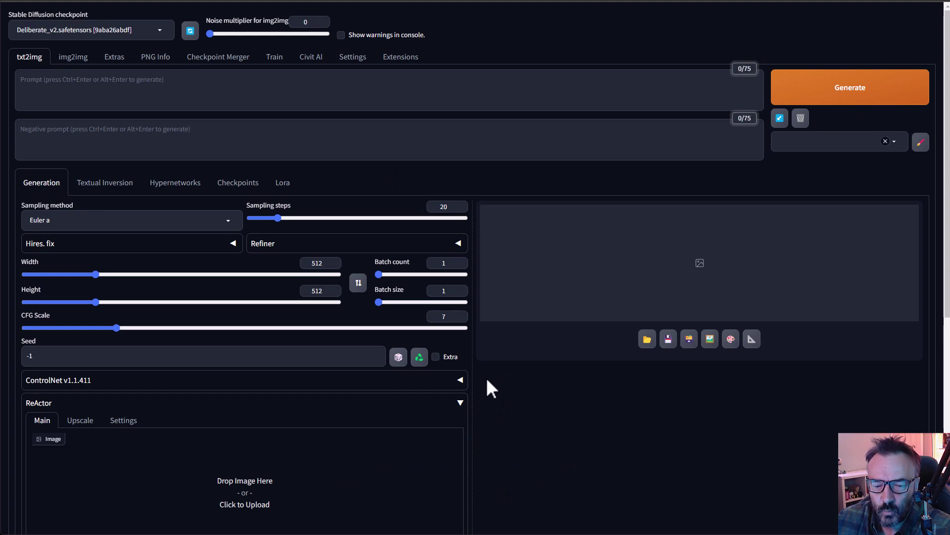
pyautogui.scroll(-4, 487, 378)
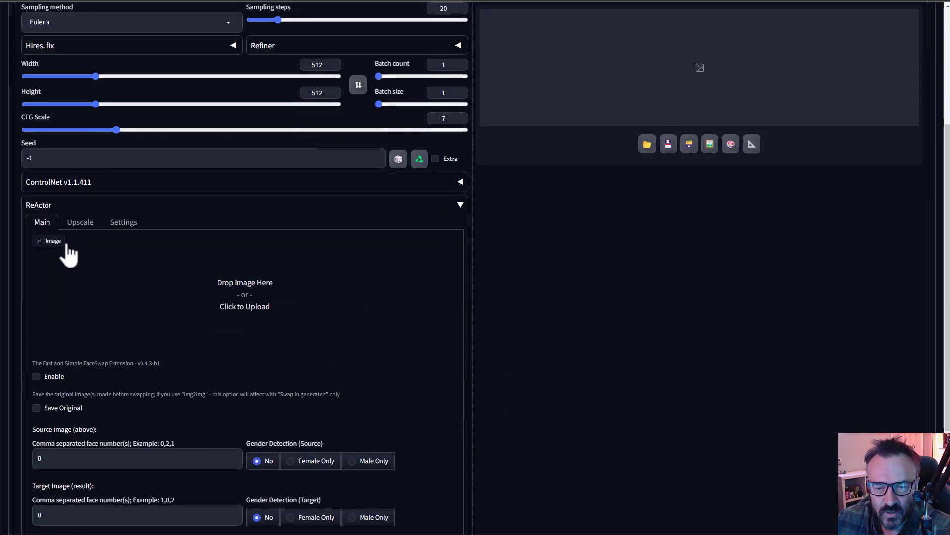
pyautogui.scroll(-3, 75, 252)
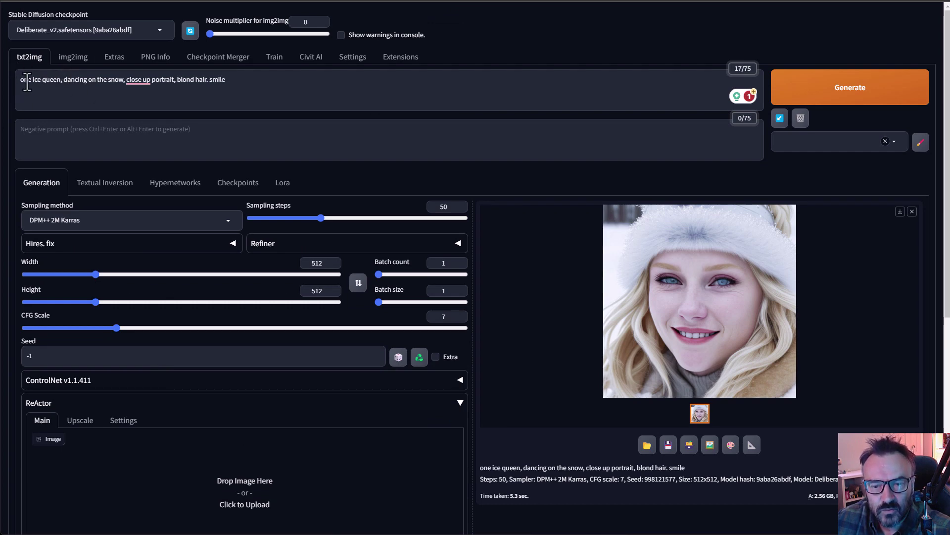
# Correct "close up" to "close-up" in the prompt and reuse the generated image's seed, 998121577
pyautogui.moveTo(139, 81)
pyautogui.click(154, 113)
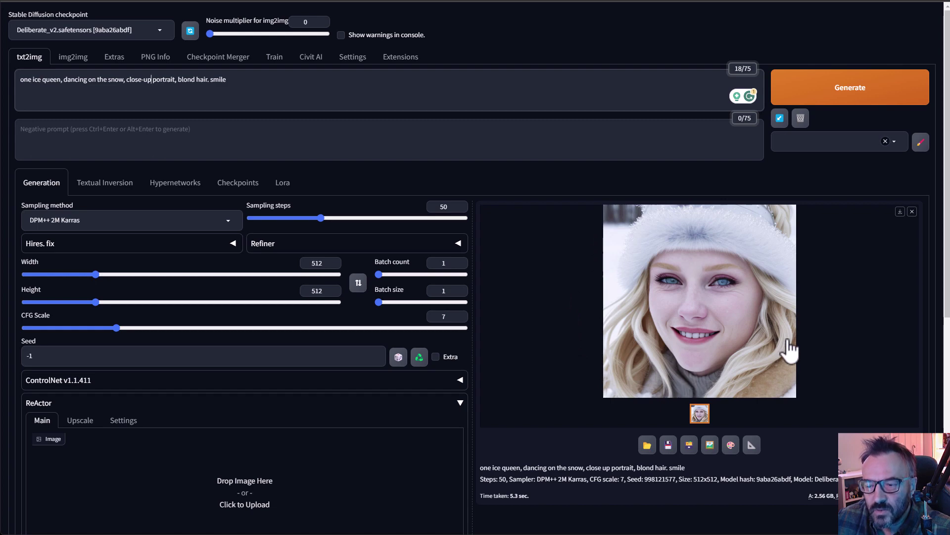
pyautogui.click(398, 357)
pyautogui.click(419, 356)
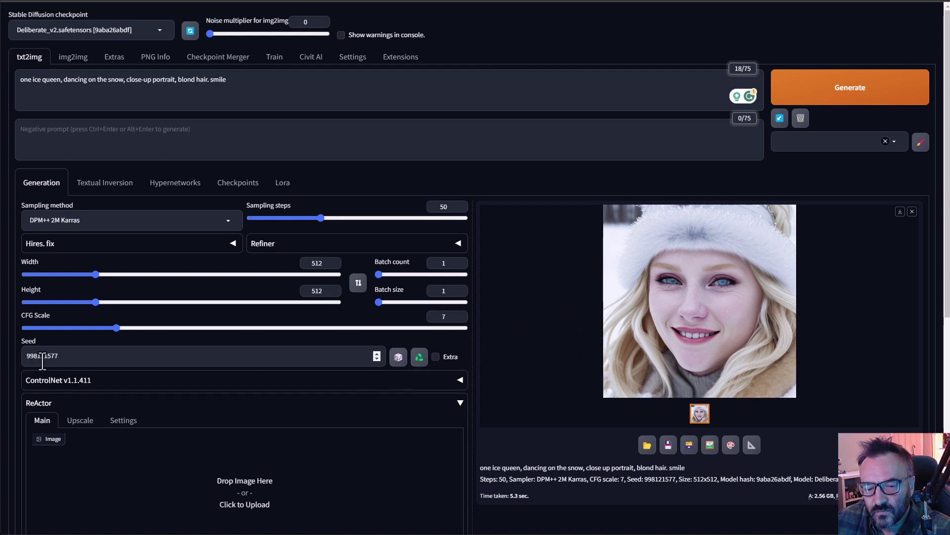
# Load the dark portrait photo of the woman in a shawl as ReActor's source image and enable ReActor
pyautogui.scroll(-1, 510, 297)
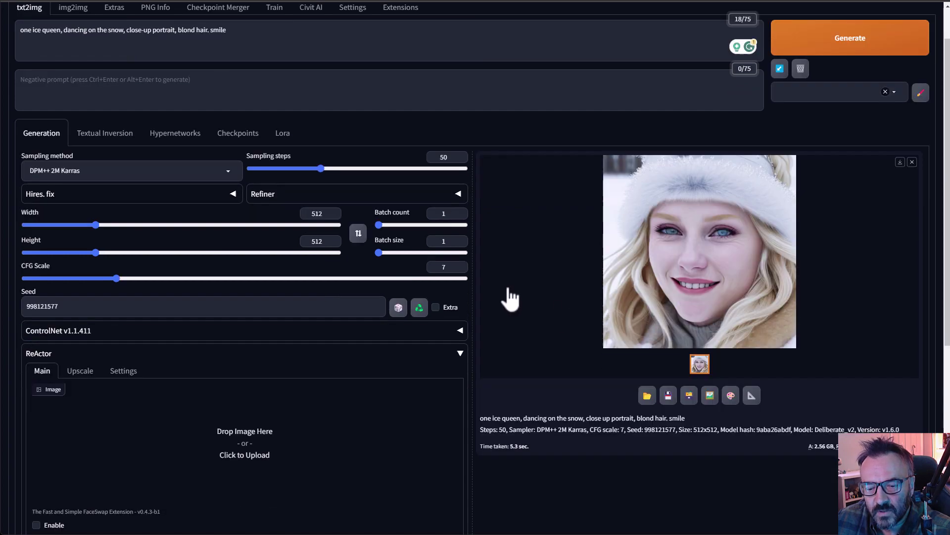
pyautogui.scroll(-2, 510, 297)
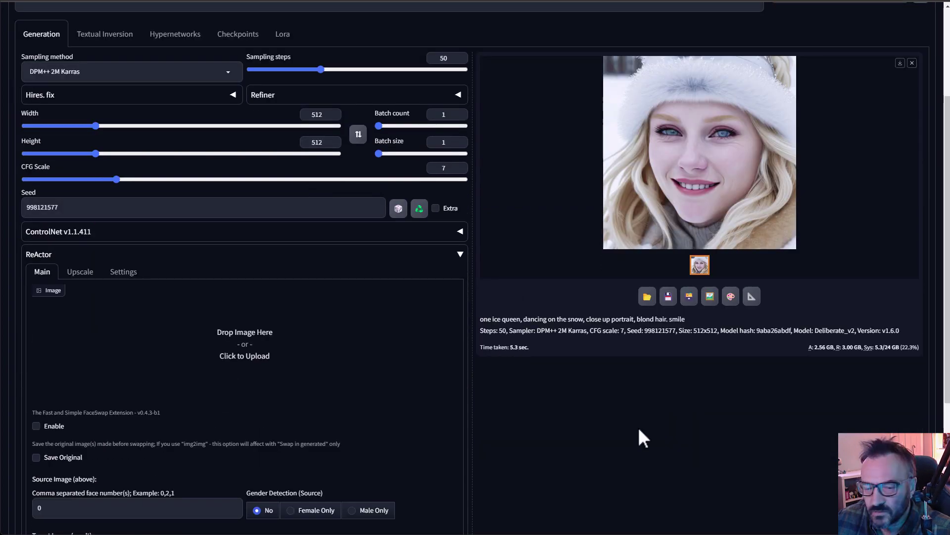
pyautogui.moveTo(202, 377); pyautogui.dragTo(218, 361)
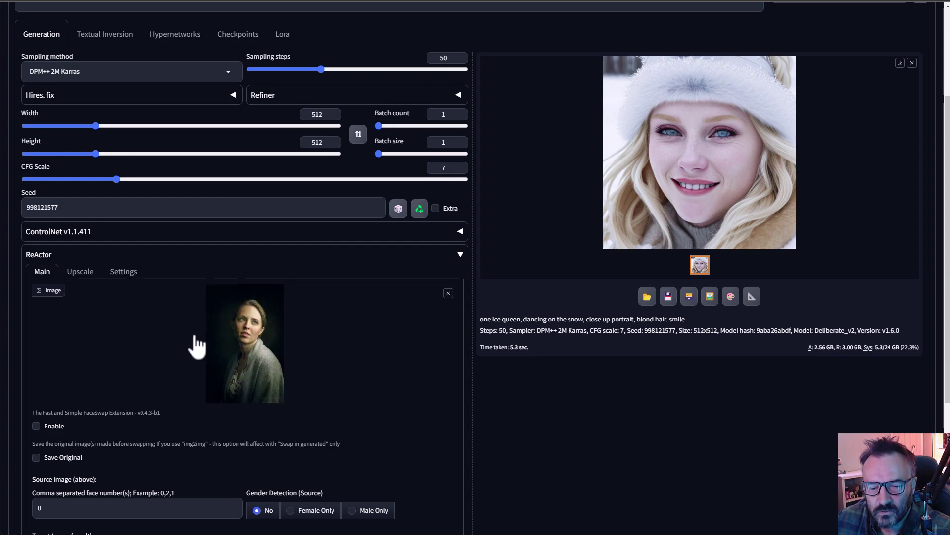
pyautogui.scroll(-1, 197, 346)
pyautogui.click(36, 376)
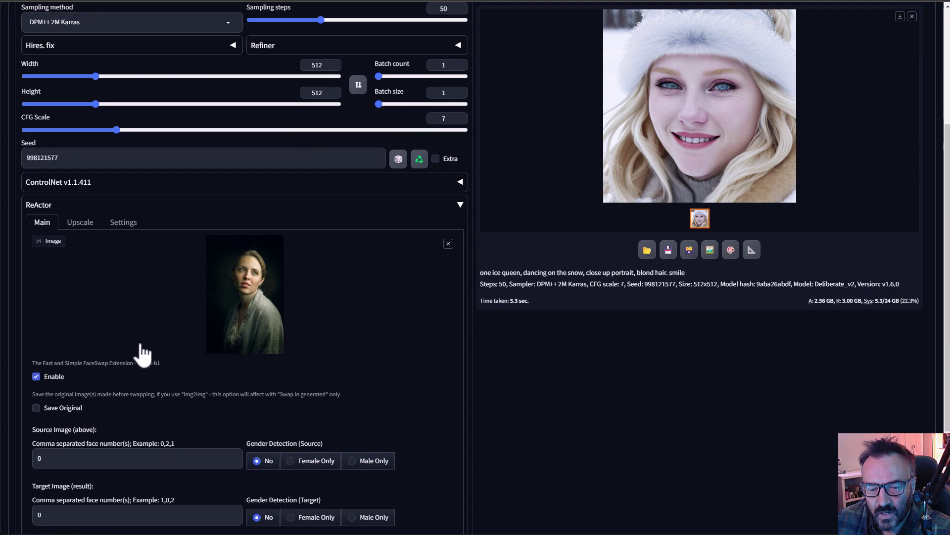
pyautogui.scroll(-1, 141, 353)
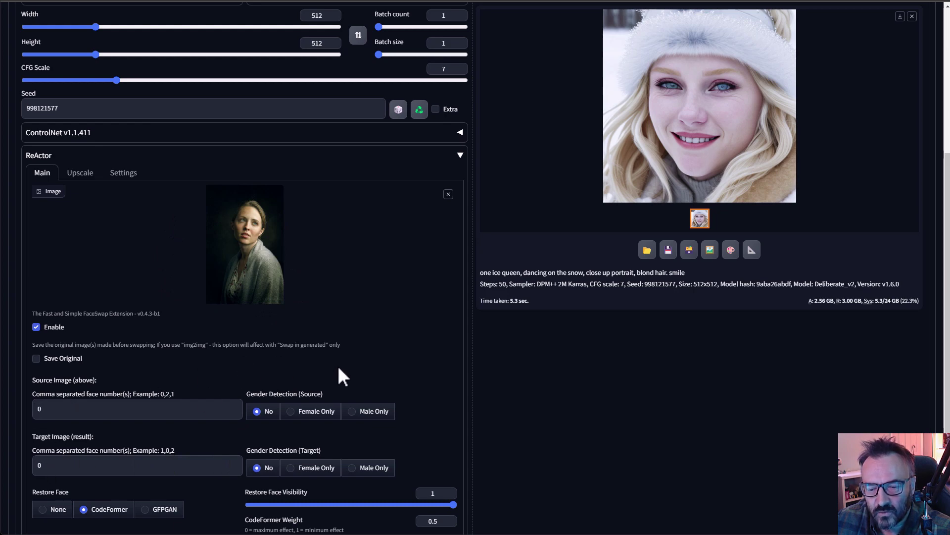
pyautogui.scroll(-1, 253, 361)
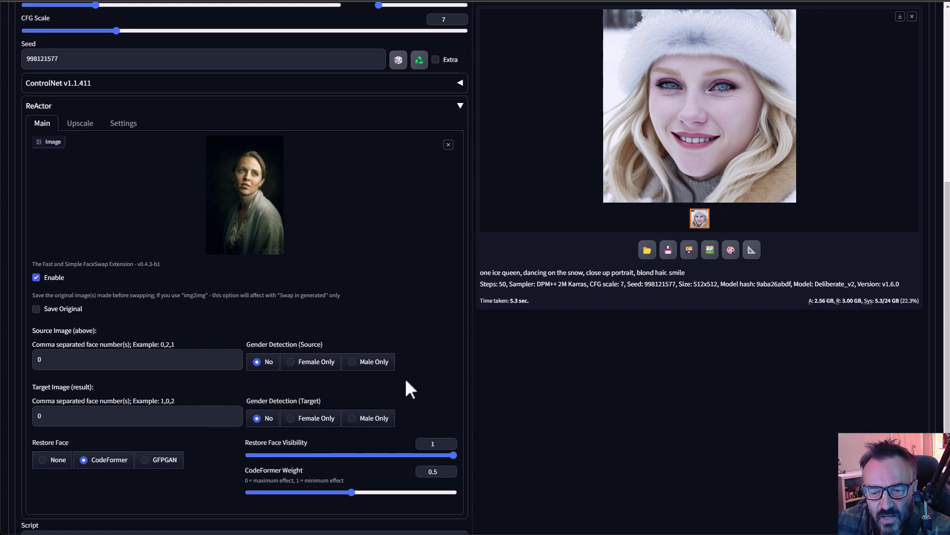
# Generate the ice queen portrait with ReActor's face swap, using CodeFormer face restoration
pyautogui.scroll(-1, 404, 383)
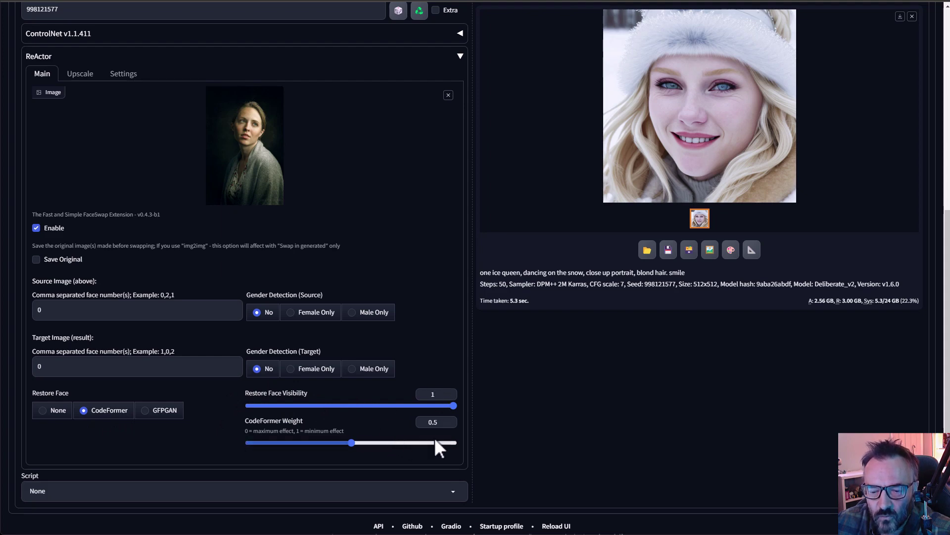
pyautogui.scroll(3, 391, 297)
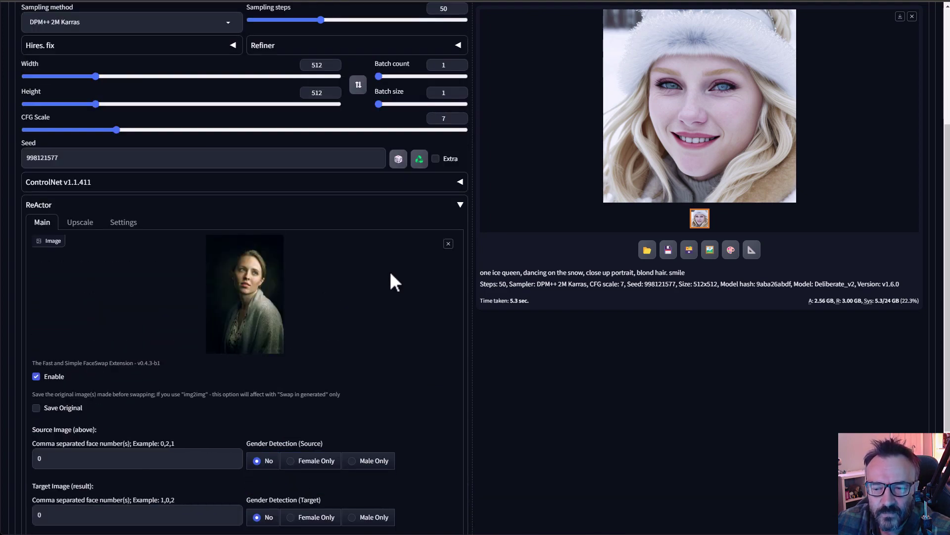
pyautogui.scroll(4, 390, 278)
pyautogui.scroll(-5, 528, 299)
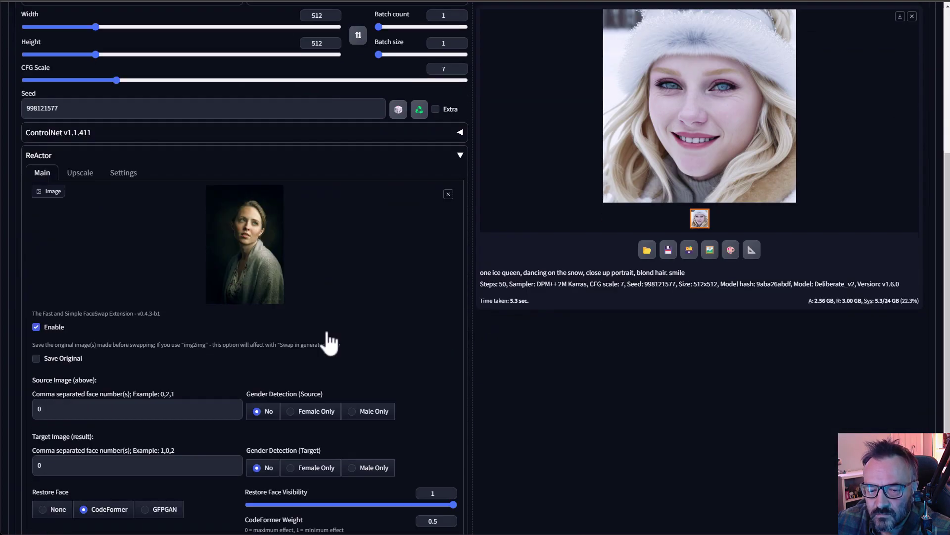
pyautogui.scroll(4, 418, 346)
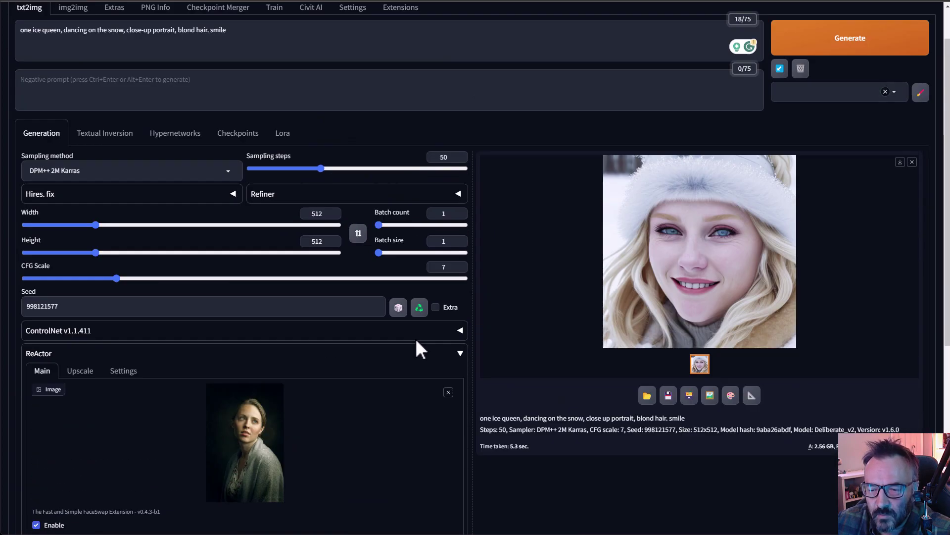
pyautogui.click(869, 48)
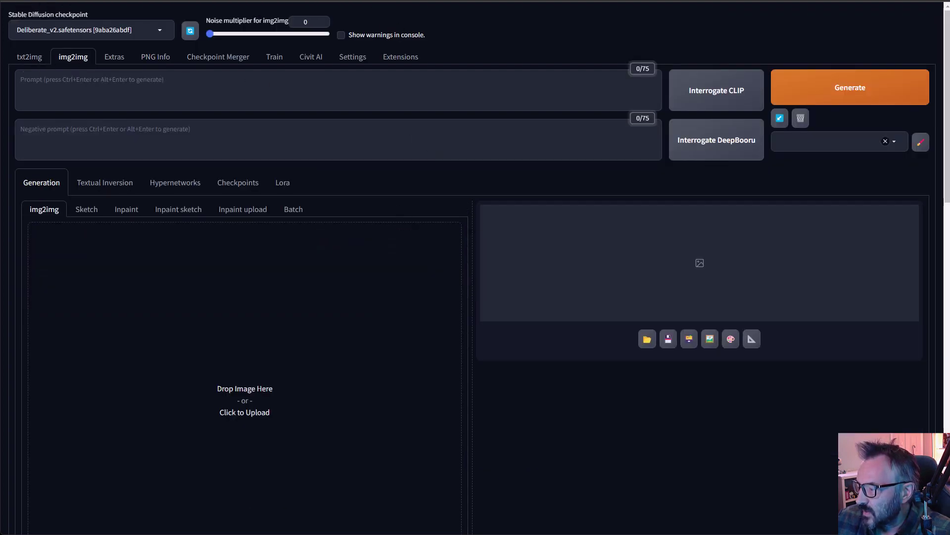
# Load the dark studio photo of the standing man and seated woman as the img2img input and set the output height to 704
pyautogui.moveTo(181, 437); pyautogui.dragTo(206, 381)
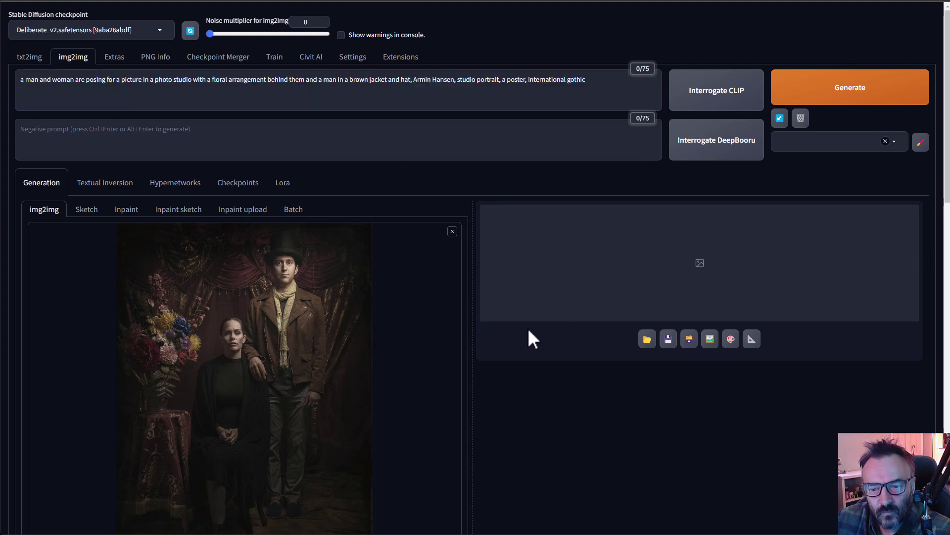
pyautogui.scroll(-4, 501, 337)
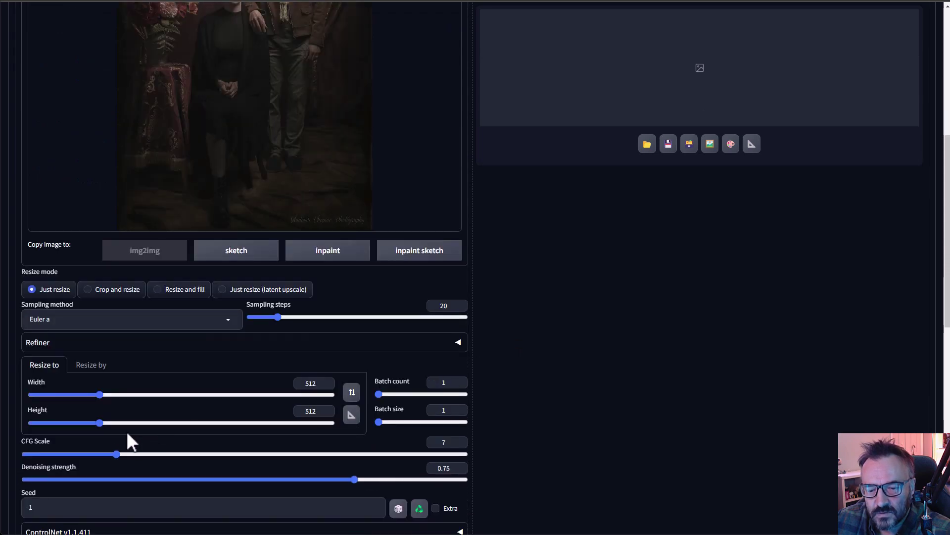
pyautogui.moveTo(102, 421); pyautogui.dragTo(129, 421)
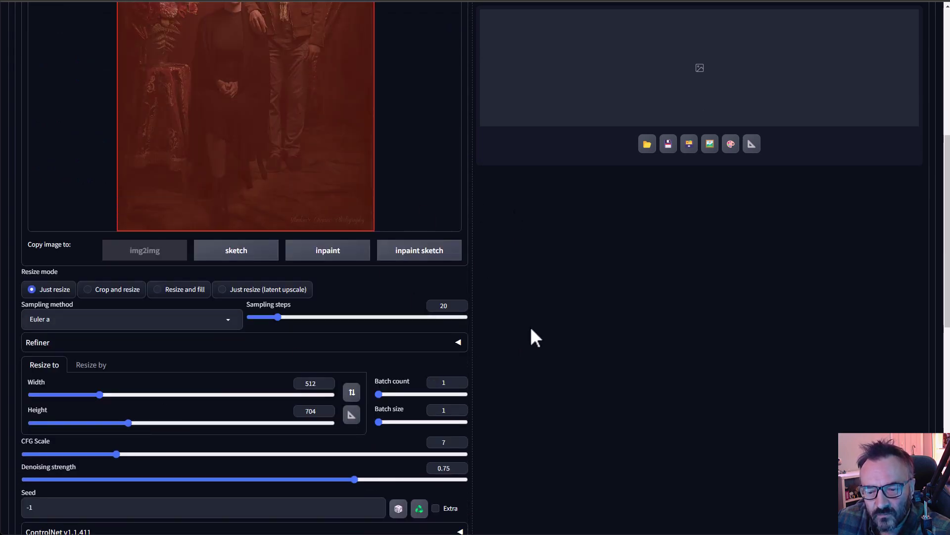
# Set the img2img sampling method to DPM++ 2M Karras with 50 sampling steps
pyautogui.scroll(-4, 531, 329)
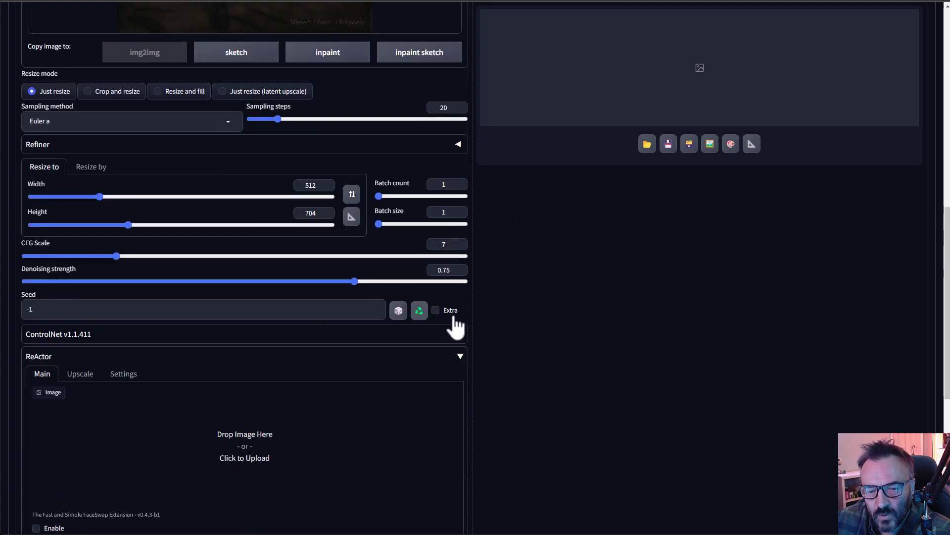
pyautogui.scroll(3, 518, 316)
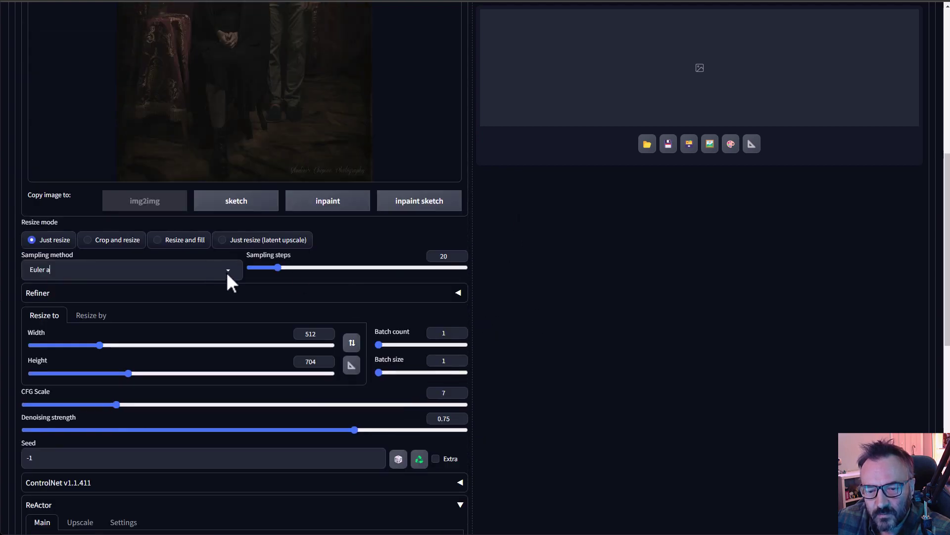
pyautogui.click(226, 272)
pyautogui.scroll(2, 123, 106)
pyautogui.click(78, 24)
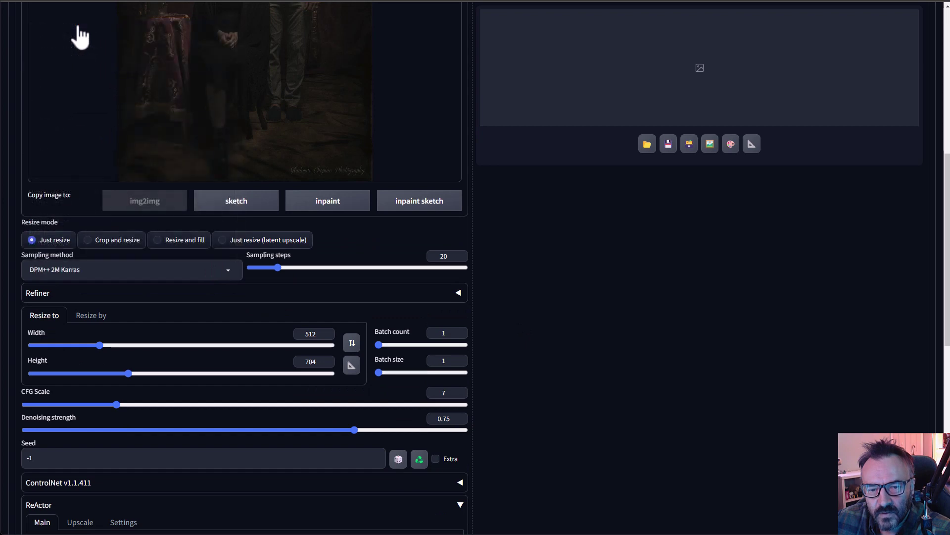
pyautogui.moveTo(305, 269); pyautogui.dragTo(311, 268)
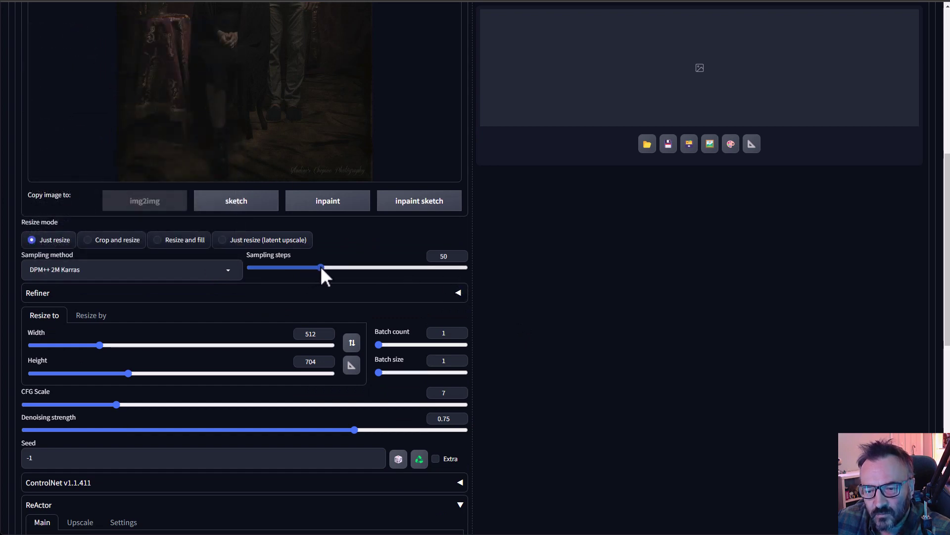
pyautogui.scroll(8, 518, 329)
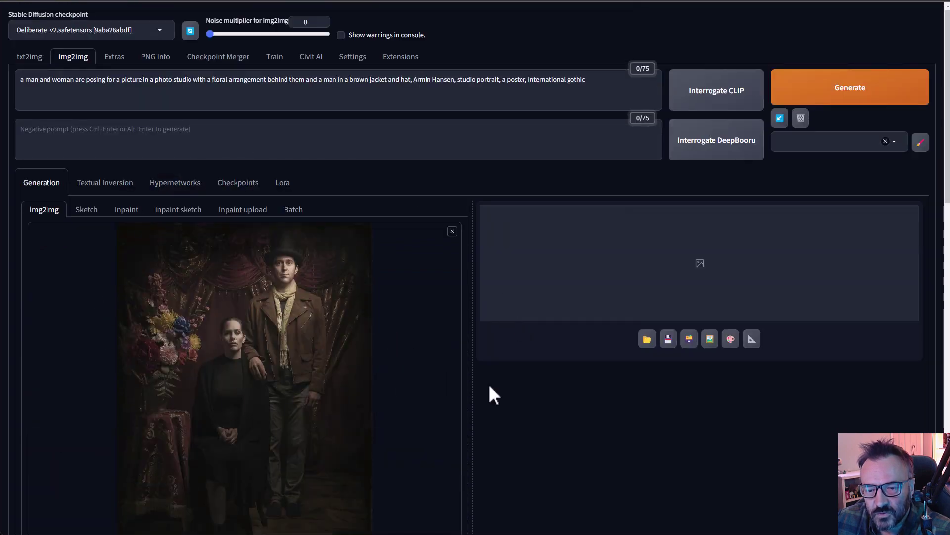
# Load the photo of the bearded man in a foil hat as ReActor's source image for img2img and enable ReActor
pyautogui.scroll(-10, 495, 359)
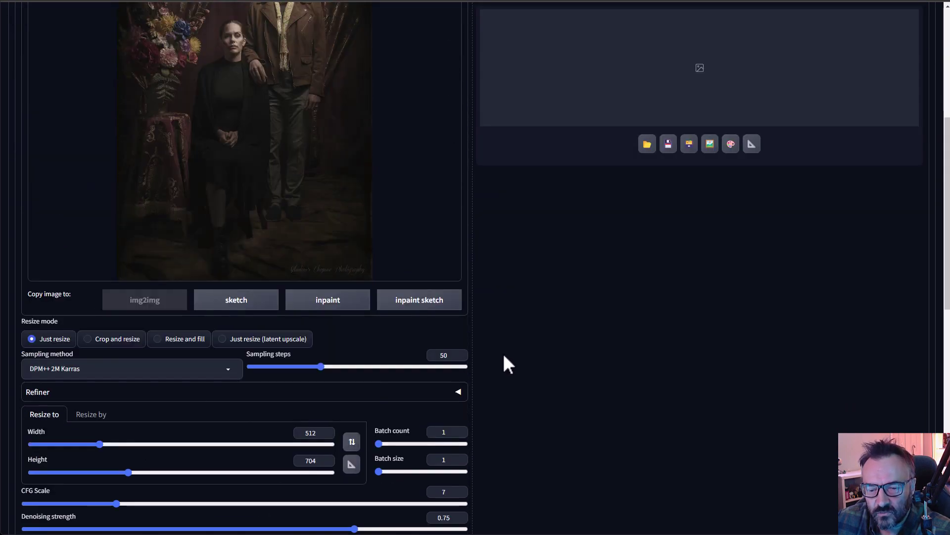
pyautogui.scroll(-1, 446, 359)
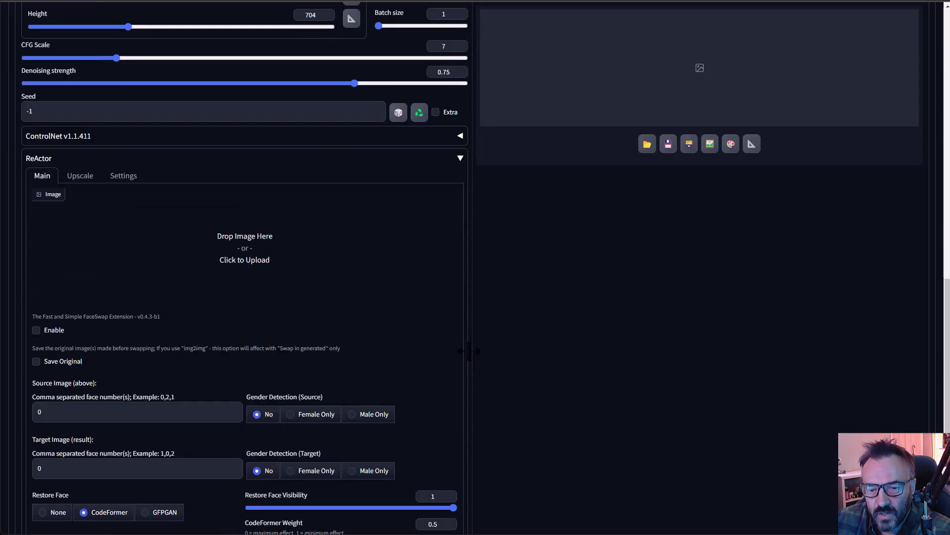
pyautogui.hotkey('ctrl', 'v')
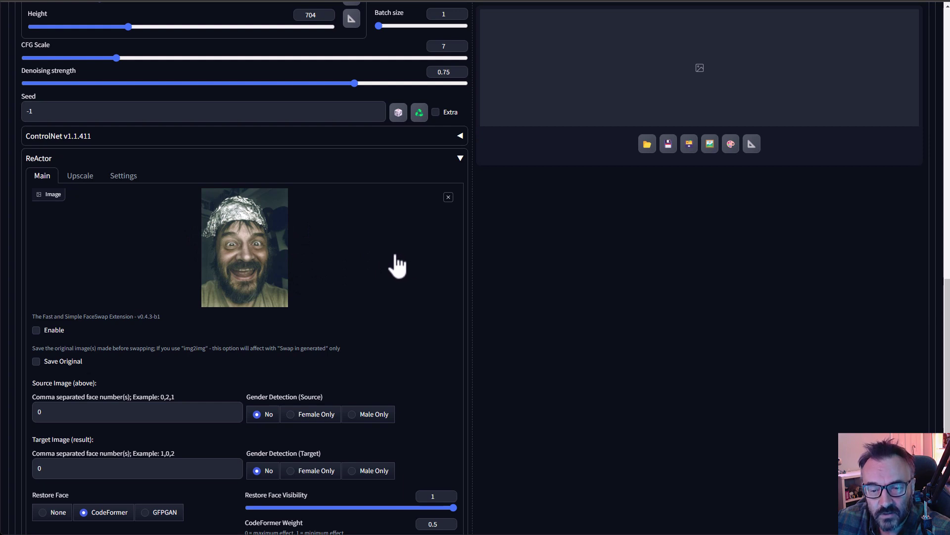
pyautogui.click(37, 330)
pyautogui.scroll(-2, 158, 349)
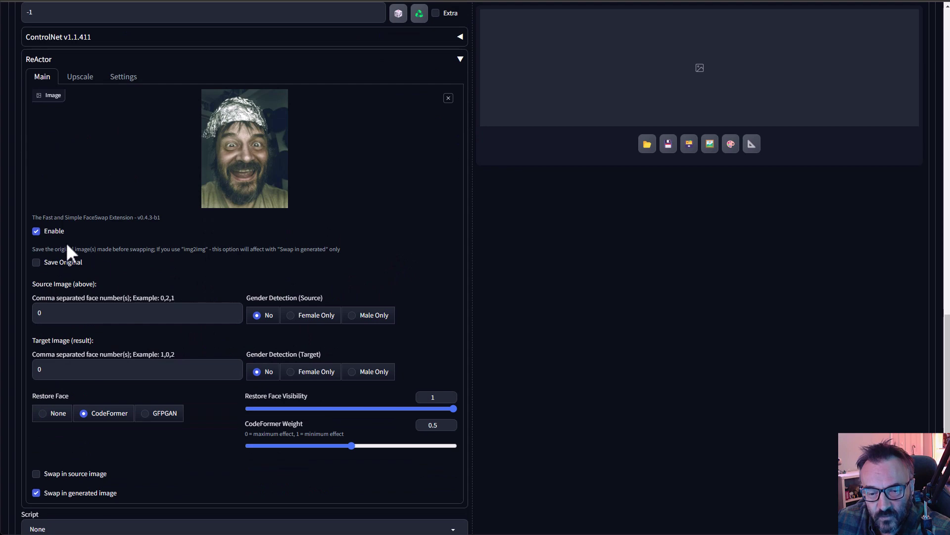
# Generate the face-swapped version of the couple photo and inspect the result at full size
pyautogui.scroll(12, 109, 313)
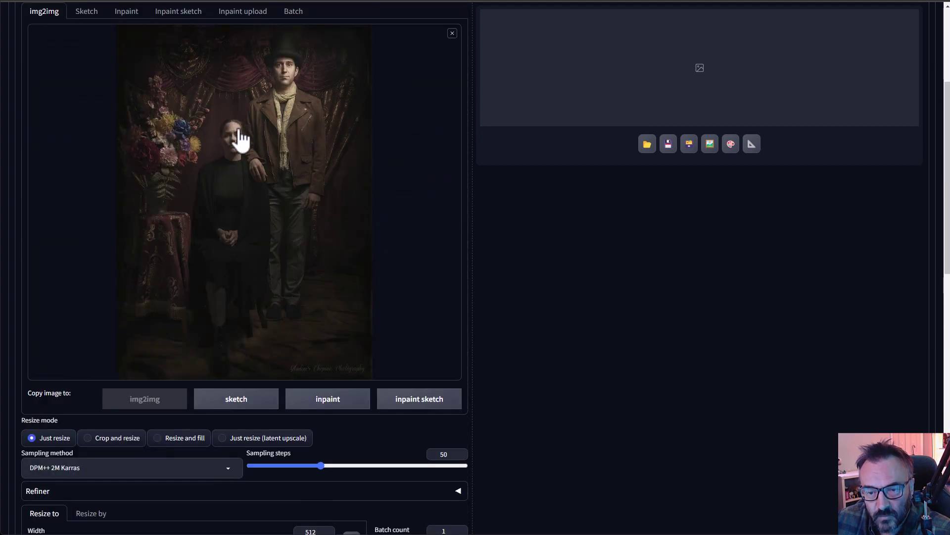
pyautogui.scroll(-12, 167, 282)
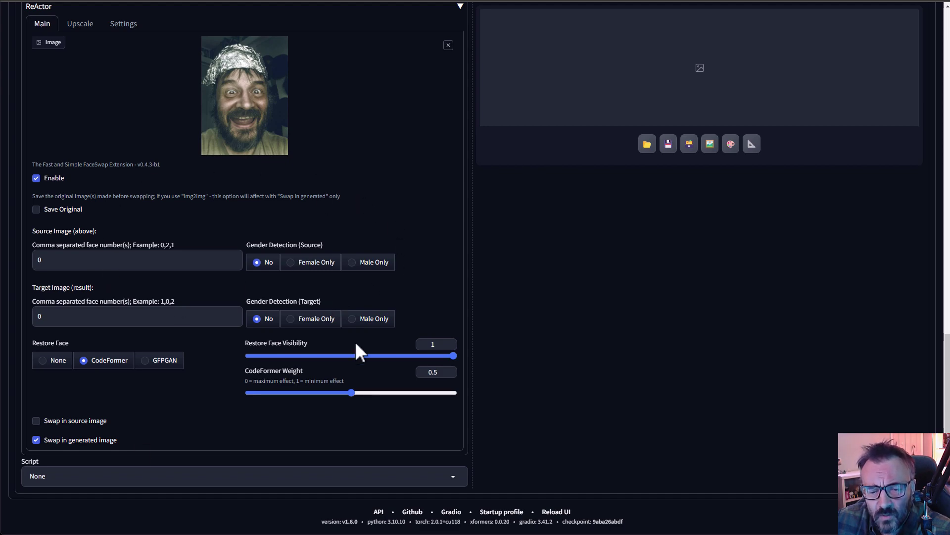
pyautogui.scroll(7, 359, 350)
pyautogui.scroll(-1, 361, 340)
pyautogui.scroll(10, 365, 354)
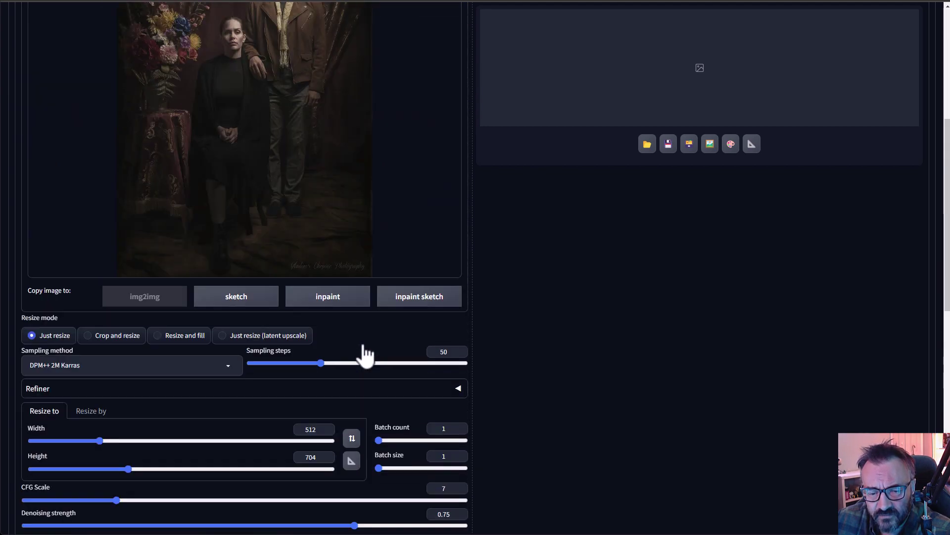
pyautogui.scroll(2, 366, 355)
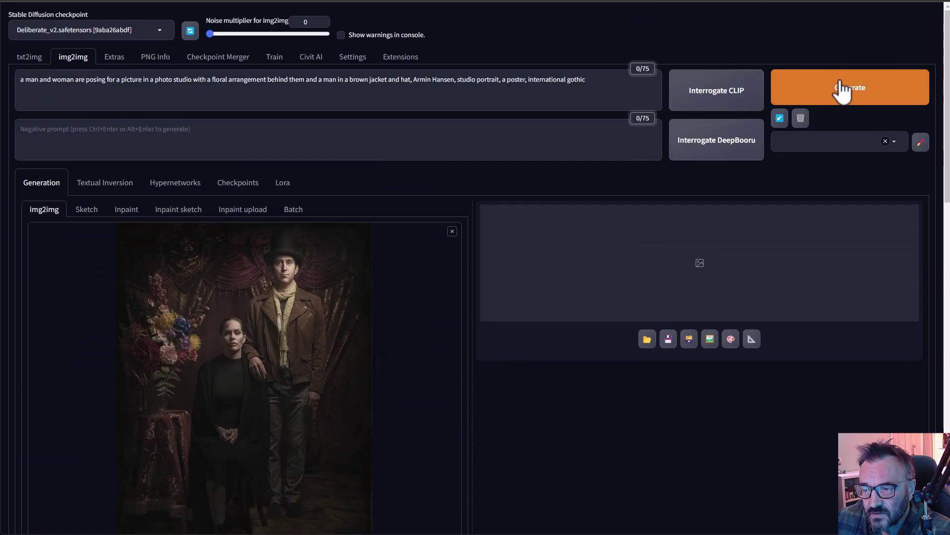
pyautogui.click(851, 89)
pyautogui.scroll(-1, 545, 255)
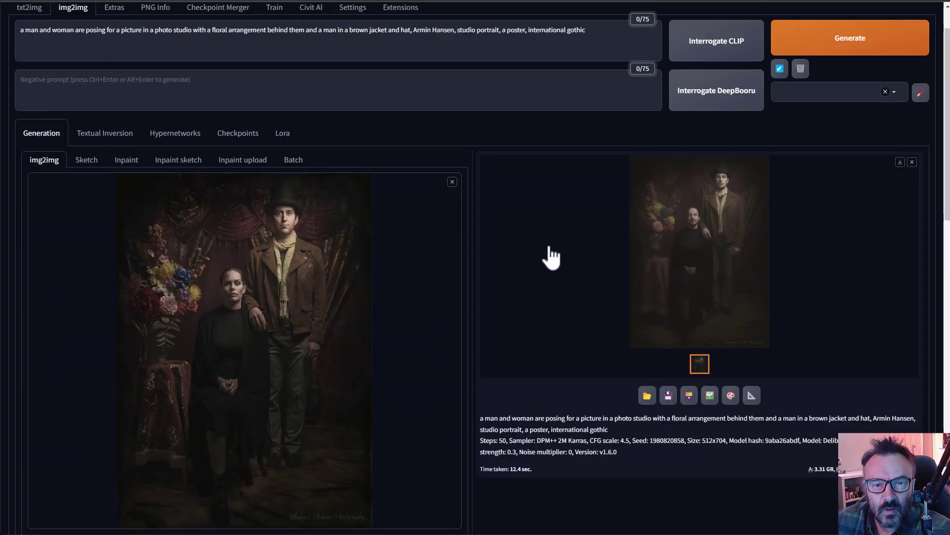
pyautogui.click(711, 240)
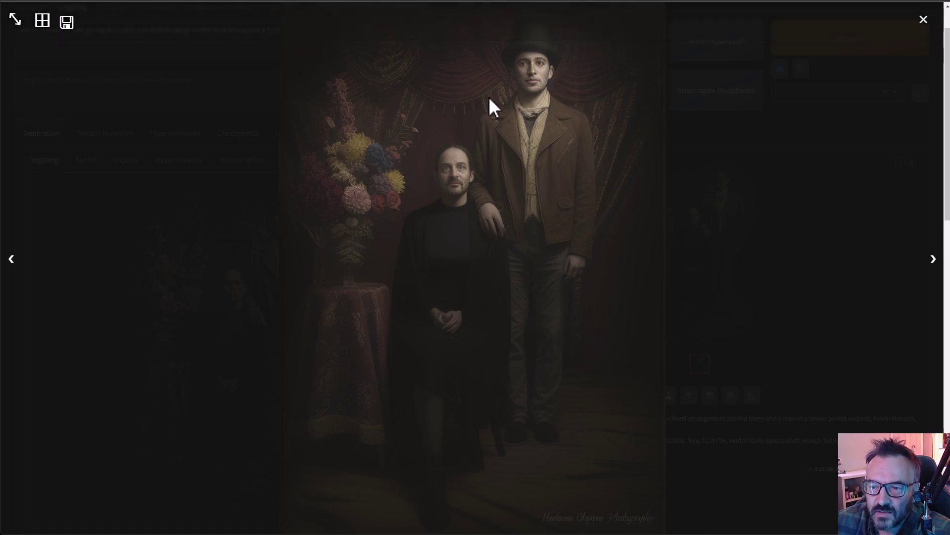
pyautogui.click(923, 20)
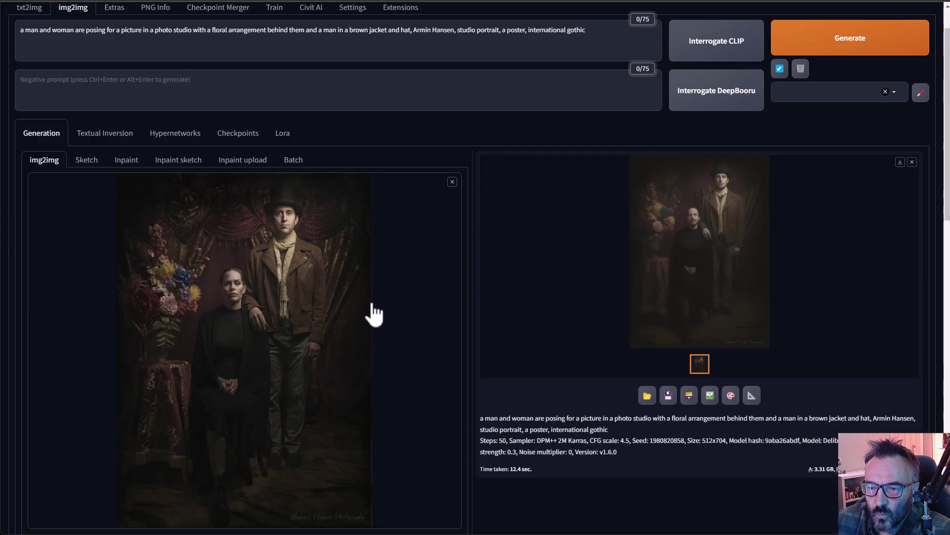
# Set ReActor's target image face numbers to 0,1 so both people's faces are swapped
pyautogui.scroll(-15, 372, 301)
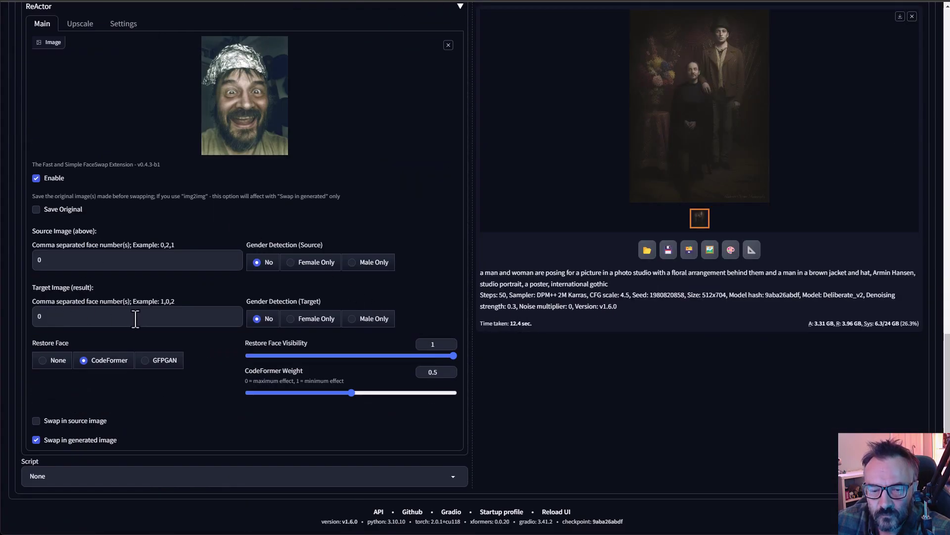
pyautogui.click(135, 317)
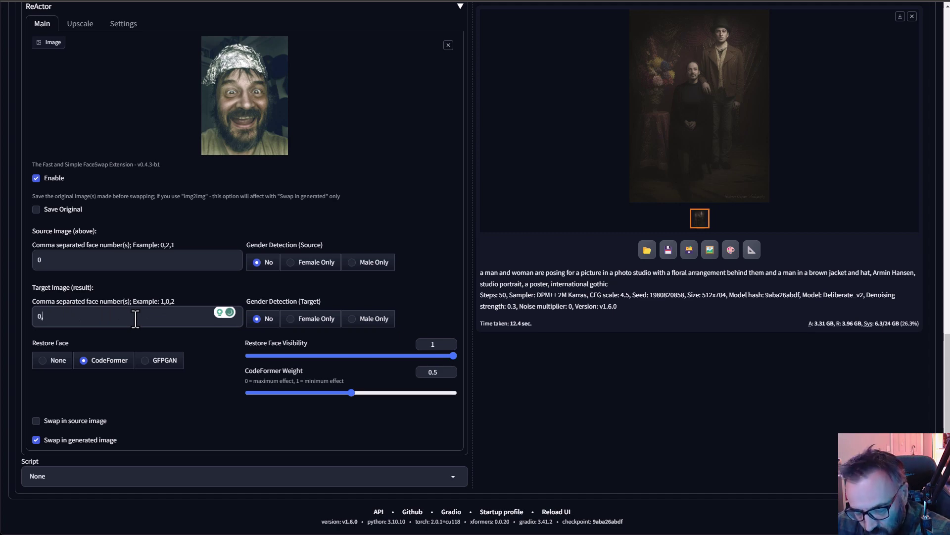
pyautogui.write(',1')
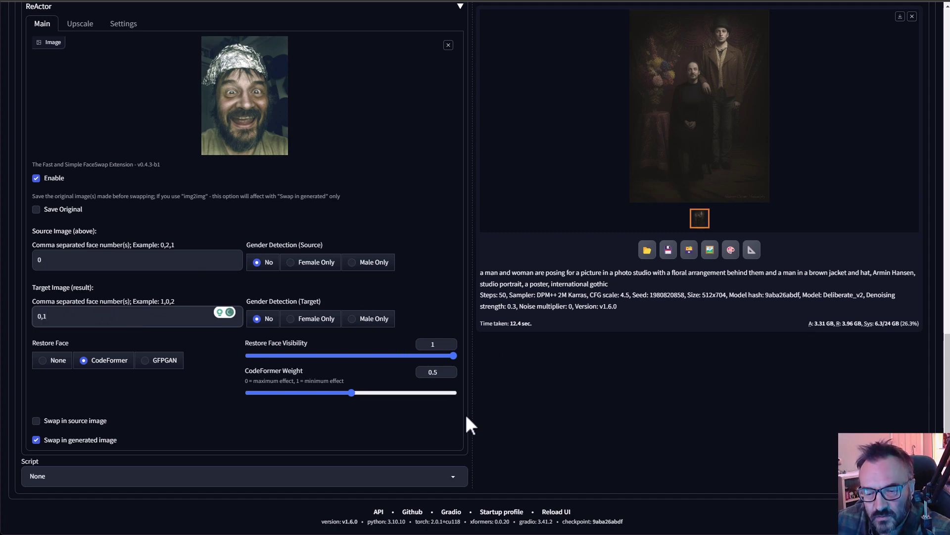
pyautogui.scroll(7, 468, 424)
pyautogui.scroll(8, 468, 425)
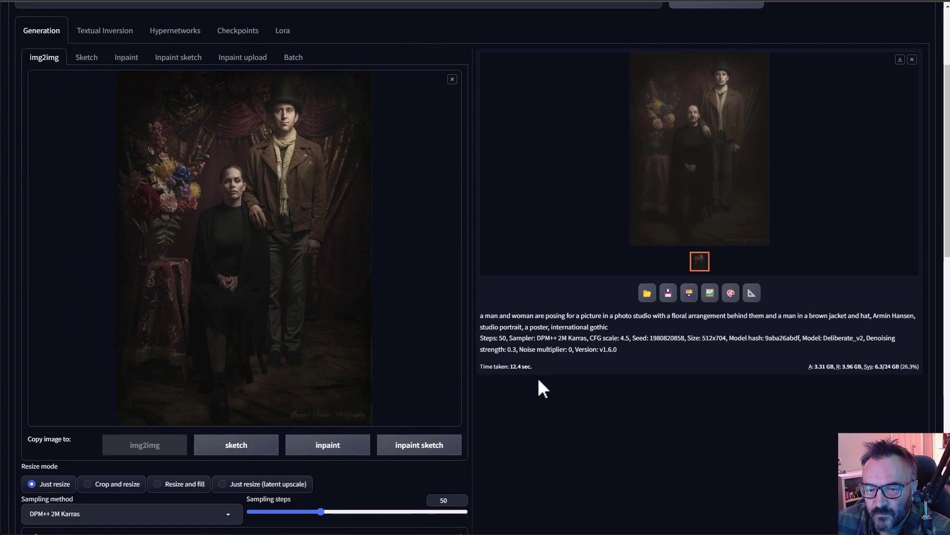
pyautogui.scroll(-7, 537, 377)
pyautogui.scroll(-6, 536, 383)
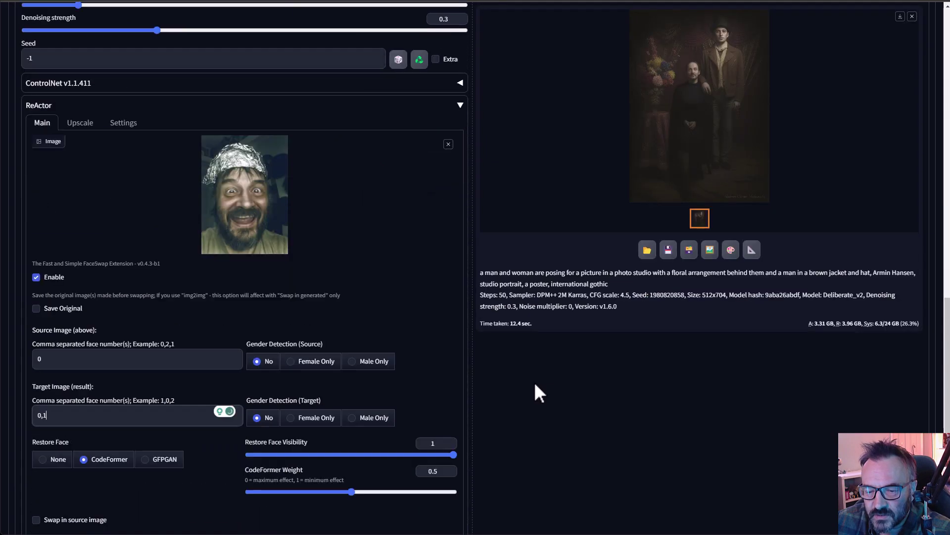
pyautogui.click(353, 364)
pyautogui.click(264, 364)
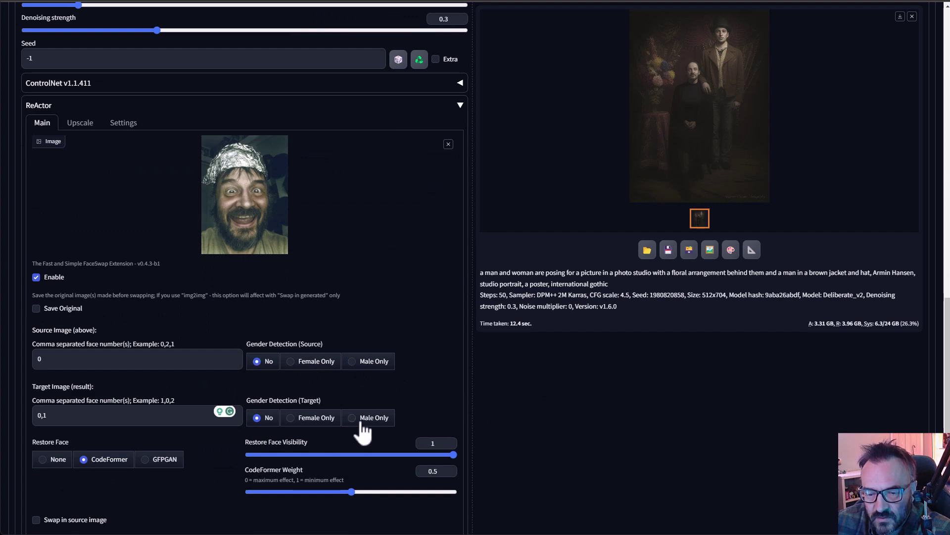
# Generate the couple image again with both target faces swapped and inspect the result at full size
pyautogui.scroll(10, 540, 434)
pyautogui.scroll(5, 536, 423)
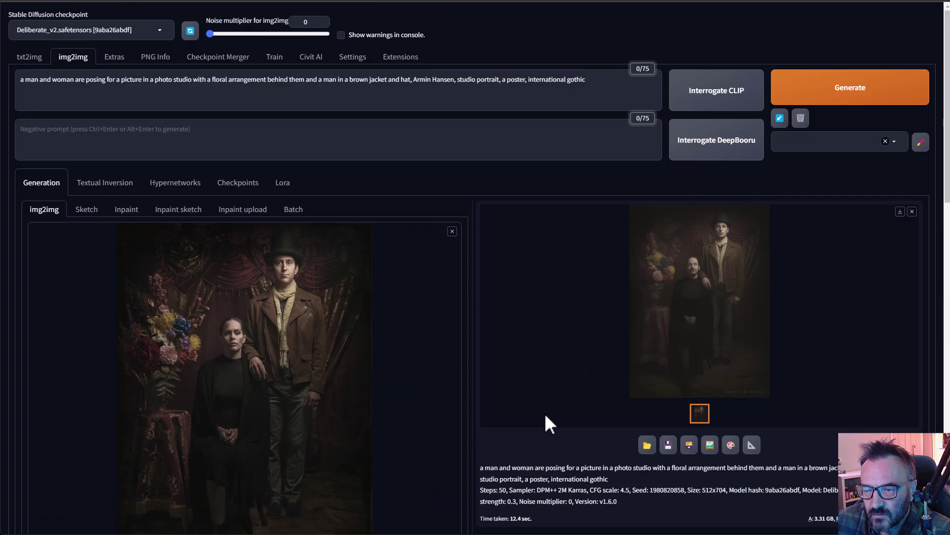
pyautogui.click(848, 100)
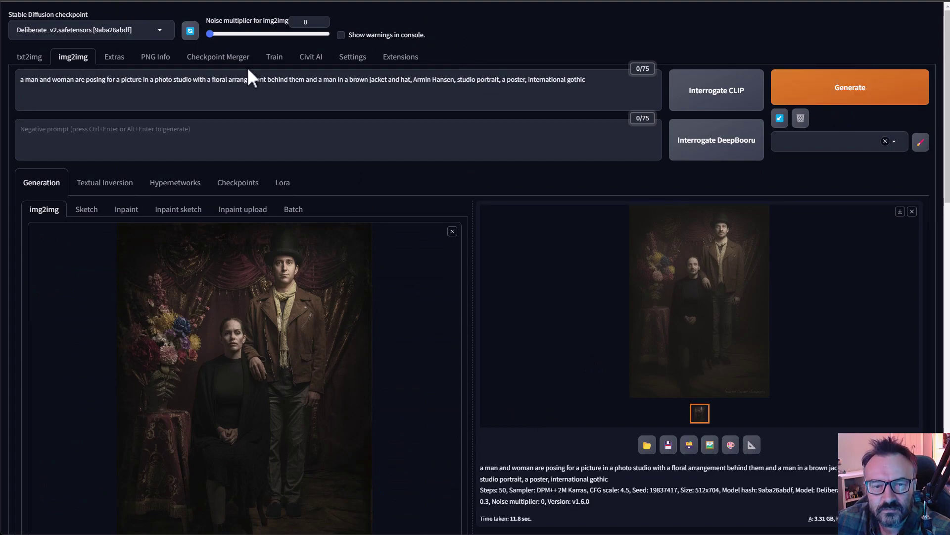
pyautogui.click(702, 293)
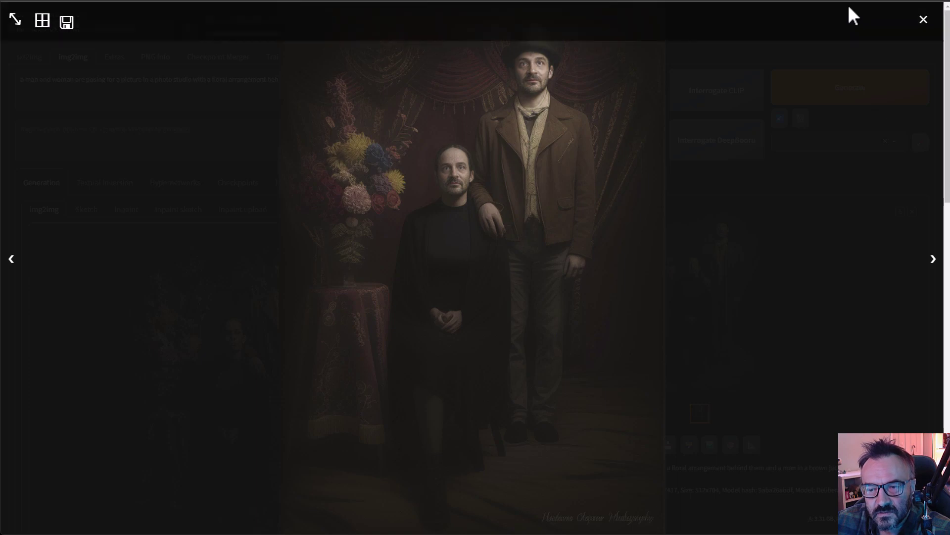
pyautogui.click(924, 20)
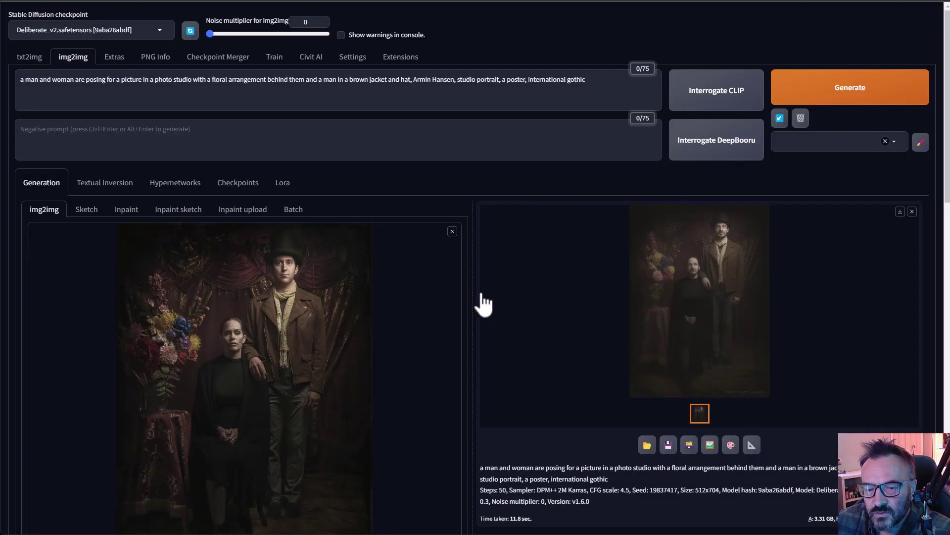
pyautogui.scroll(-1, 483, 304)
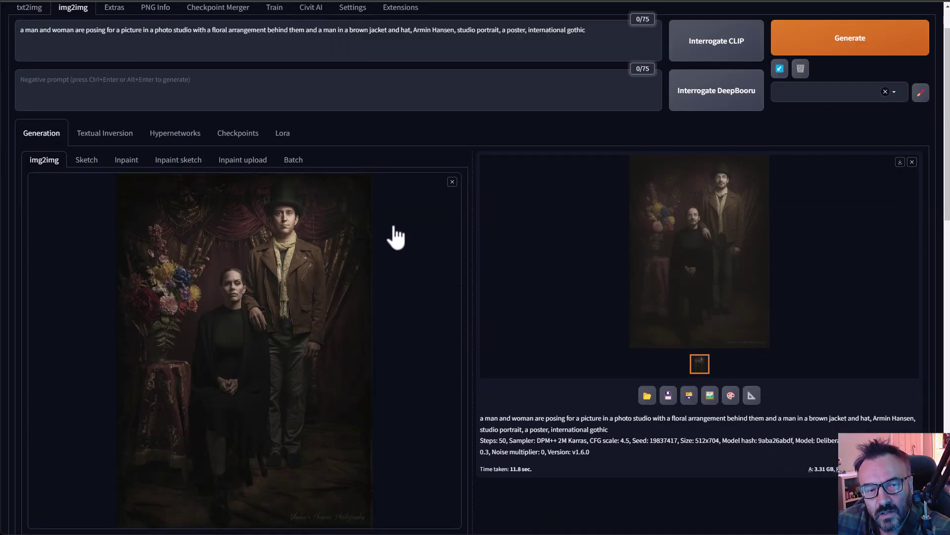
# Use the photo of two men on a sled as both the img2img input and ReActor's source image
pyautogui.hotkey('ctrl', 'v')
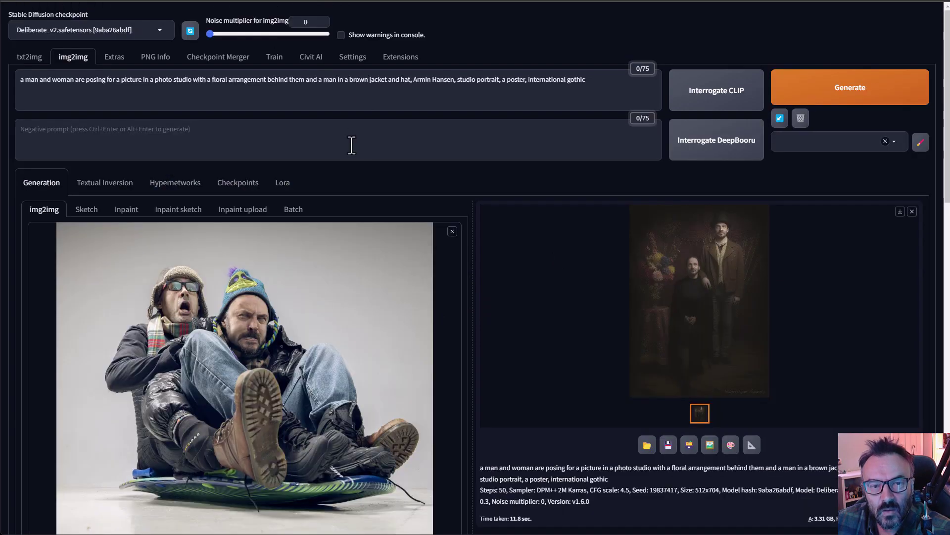
pyautogui.scroll(-1, 473, 270)
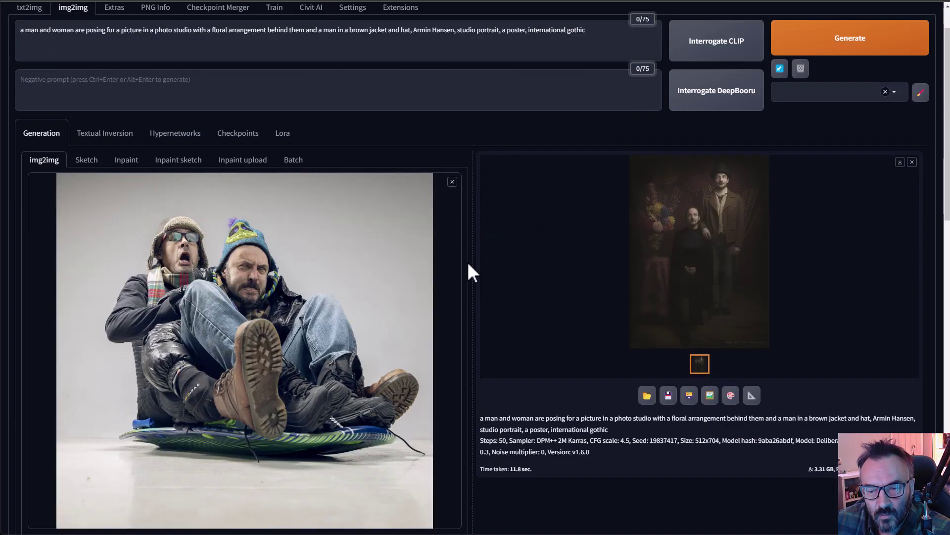
pyautogui.scroll(-1, 373, 304)
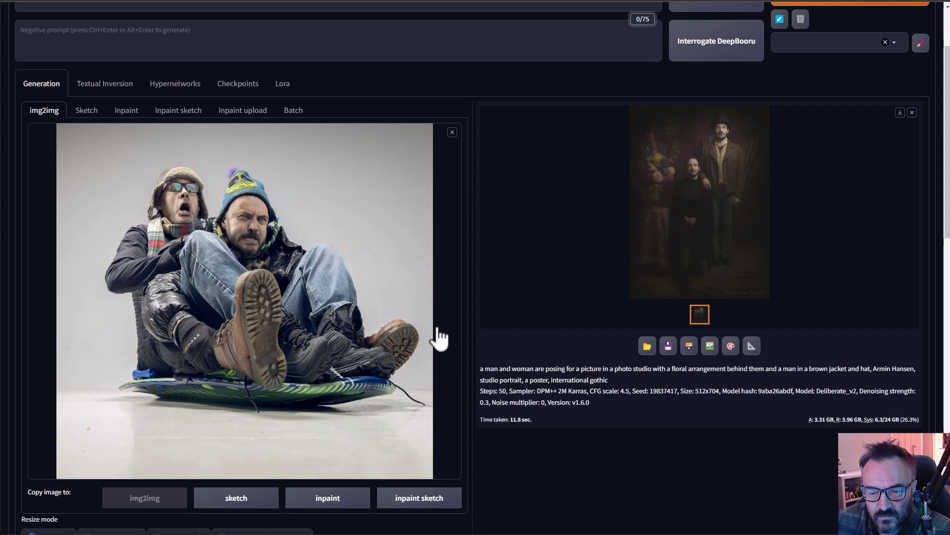
pyautogui.scroll(-9, 441, 340)
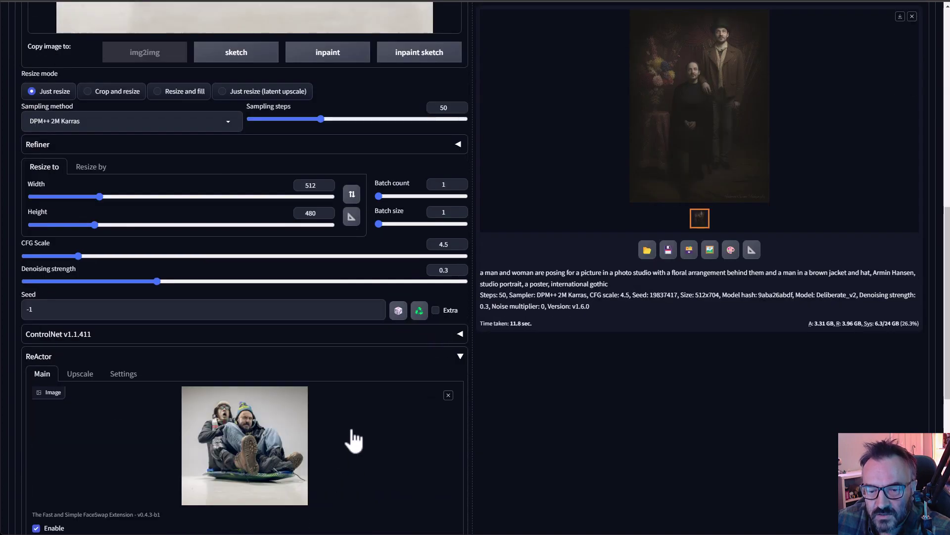
pyautogui.scroll(-2, 333, 431)
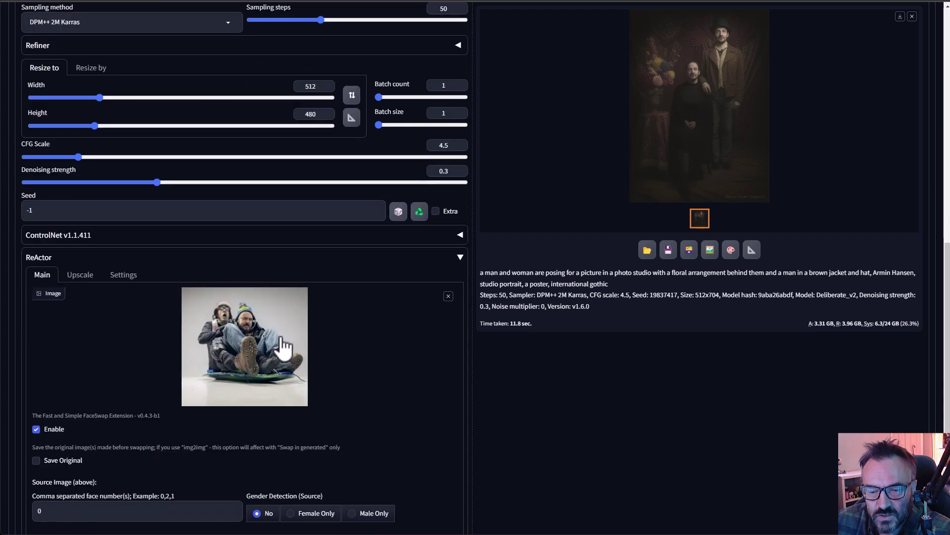
# Set ReActor's source face numbers to 0,1 and target face numbers to 1,0 so the two men's faces trade places
pyautogui.scroll(-3, 357, 361)
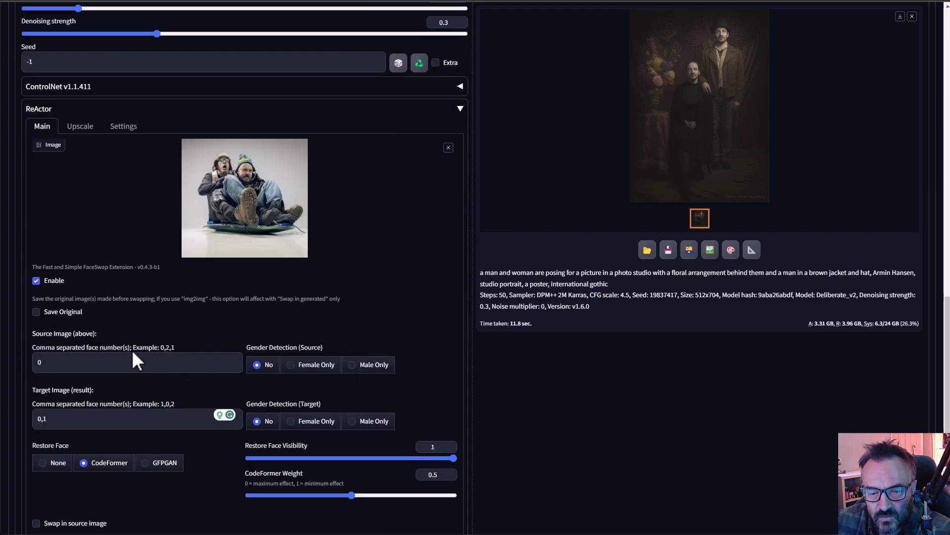
pyautogui.click(105, 365)
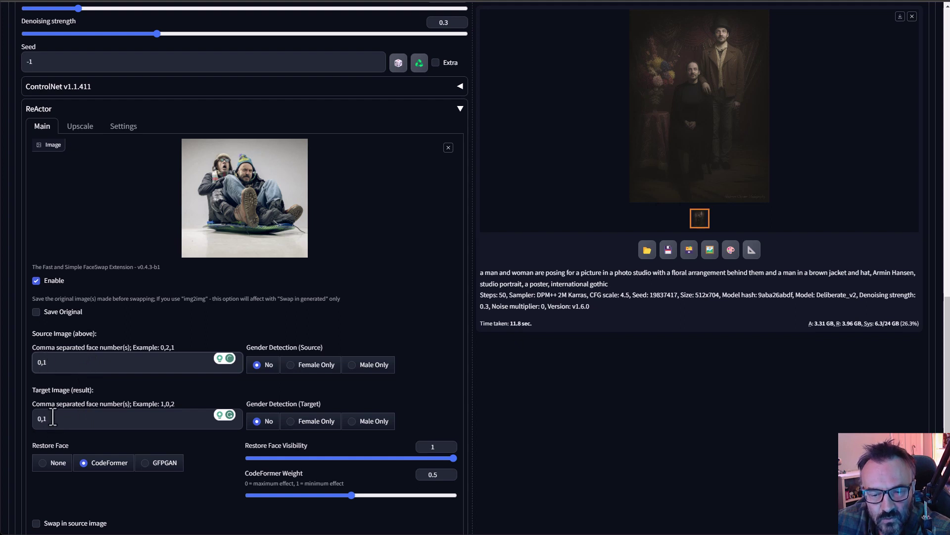
pyautogui.moveTo(54, 418); pyautogui.dragTo(2, 426)
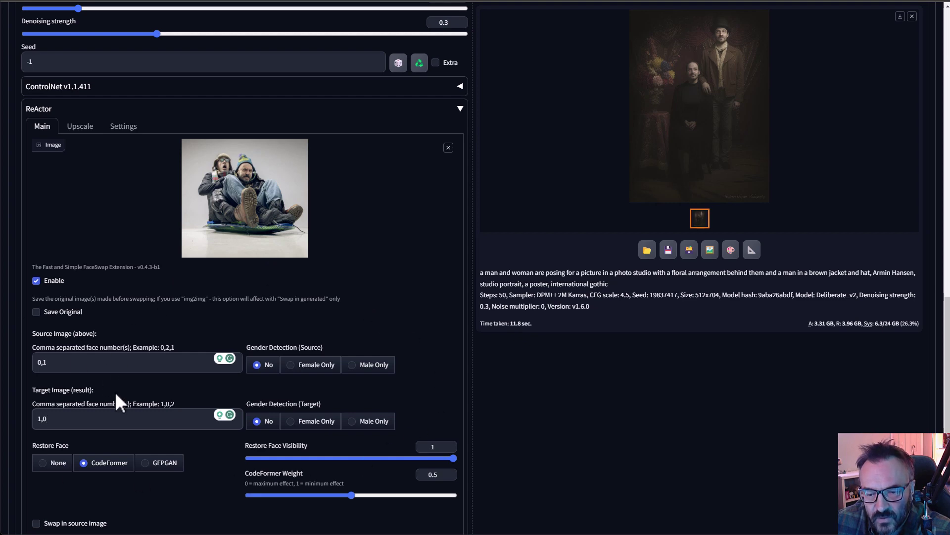
# Set the img2img denoising strength to 0.25 to stay closer to the sled photo
pyautogui.scroll(10, 413, 366)
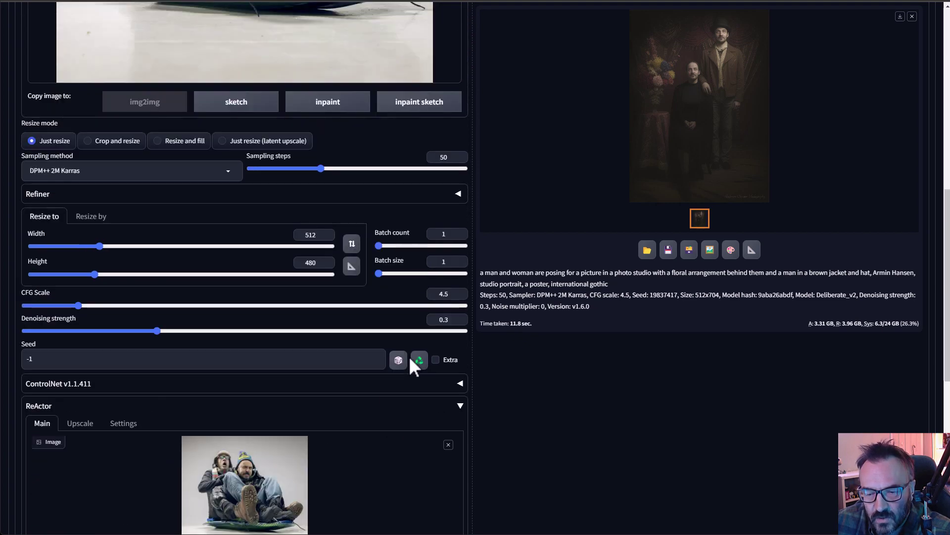
pyautogui.scroll(3, 414, 367)
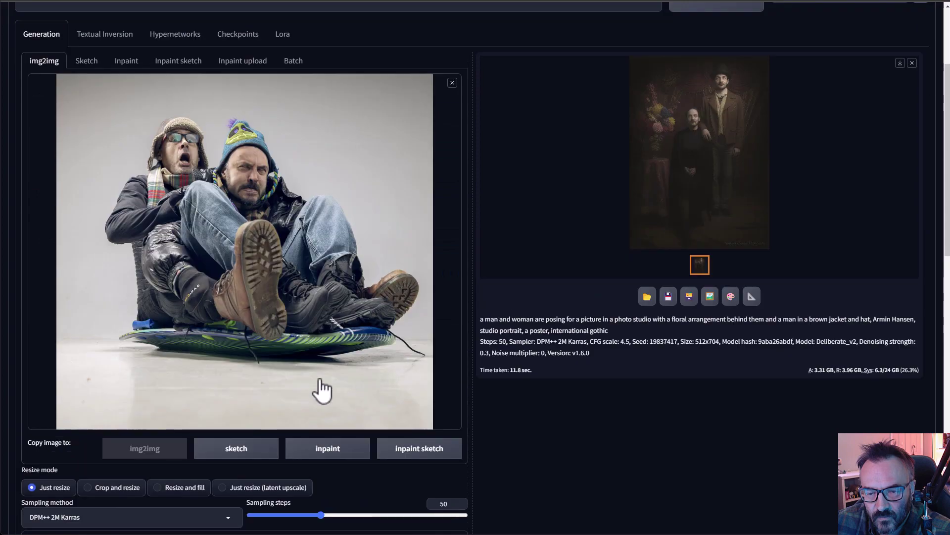
pyautogui.scroll(-1, 323, 410)
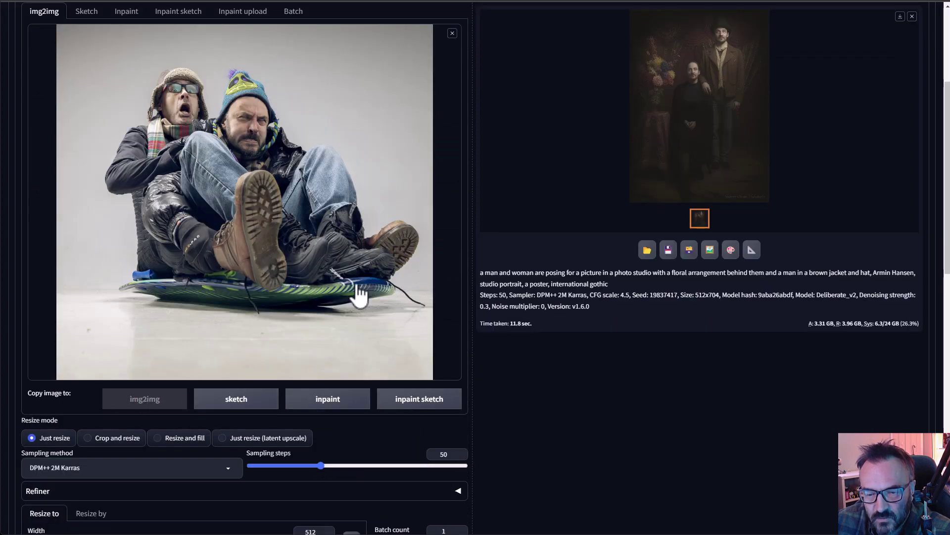
pyautogui.scroll(-2, 417, 369)
pyautogui.scroll(-1, 416, 367)
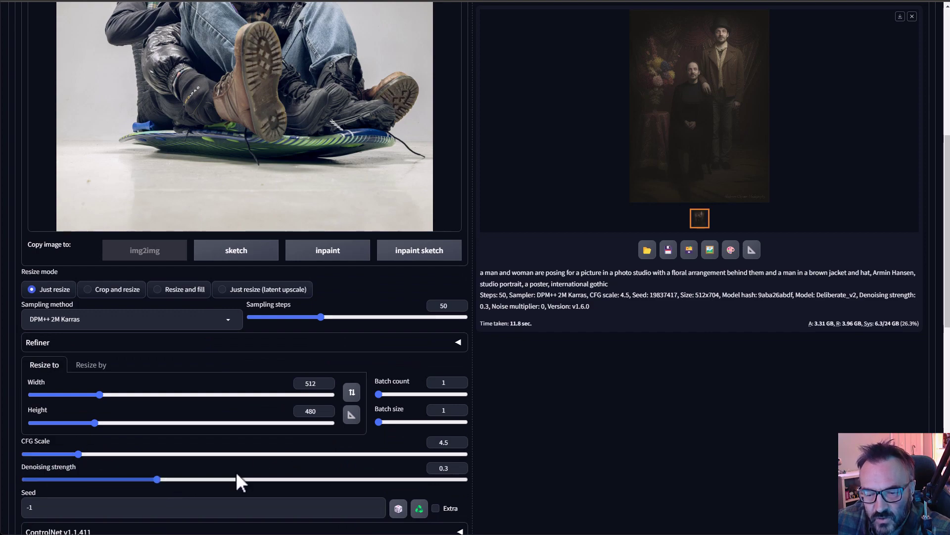
pyautogui.scroll(3, 381, 342)
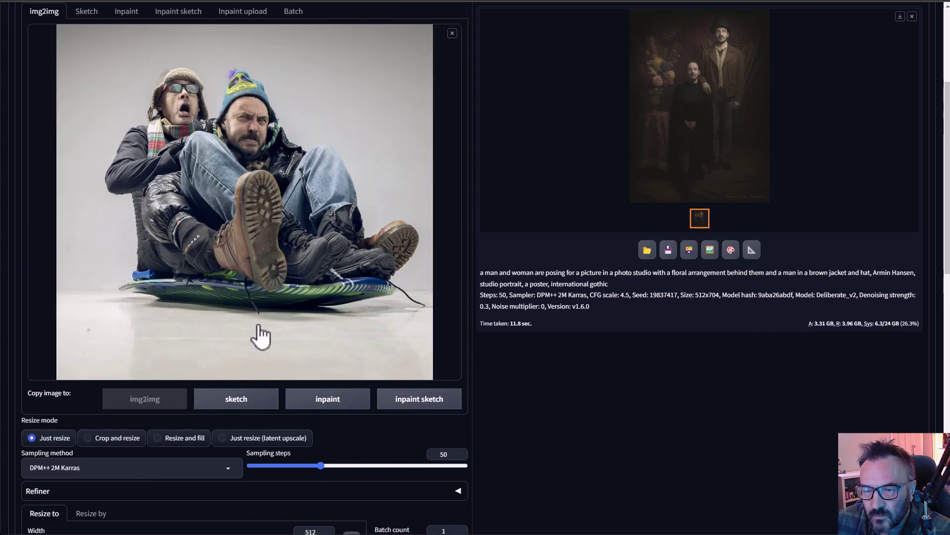
pyautogui.scroll(-5, 255, 333)
pyautogui.moveTo(166, 380); pyautogui.dragTo(141, 381)
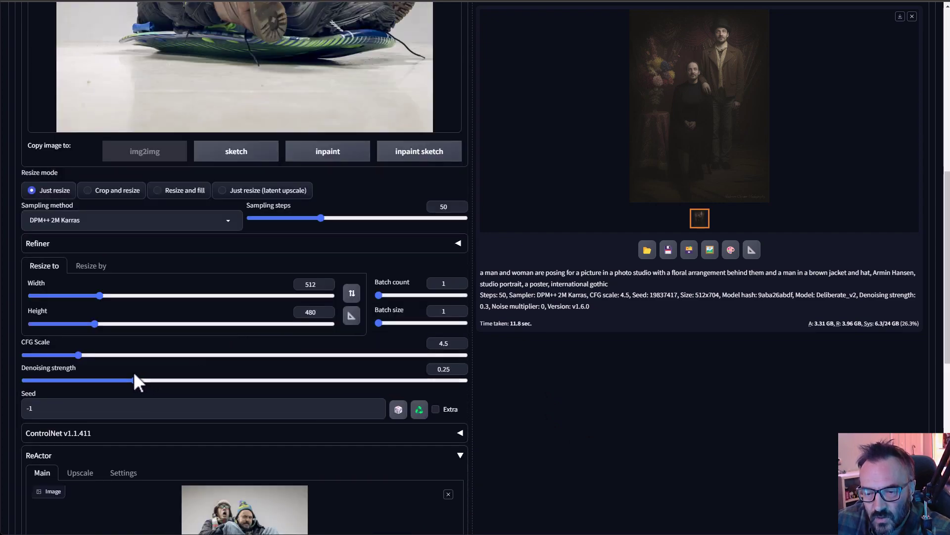
# Replace the prompt with a description interrogated by CLIP from the sled photo
pyautogui.scroll(3, 316, 270)
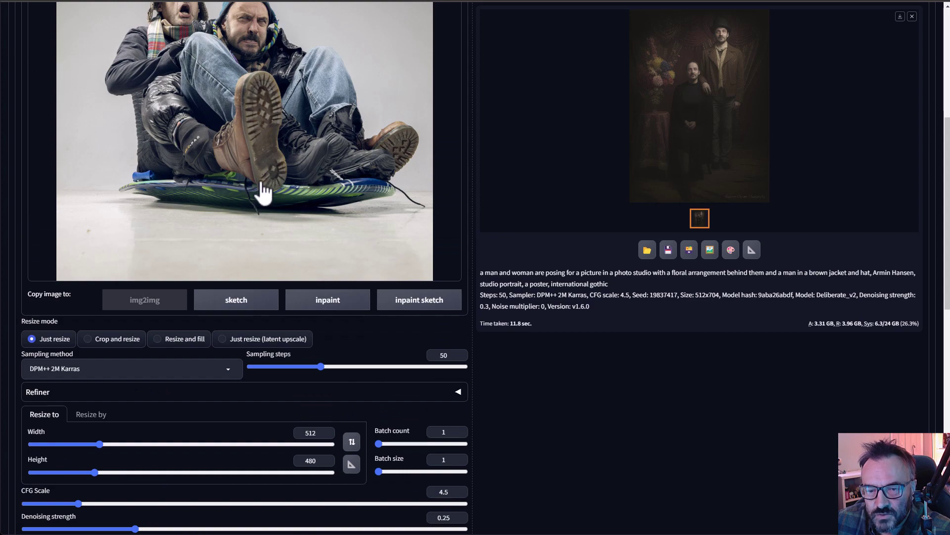
pyautogui.scroll(5, 260, 283)
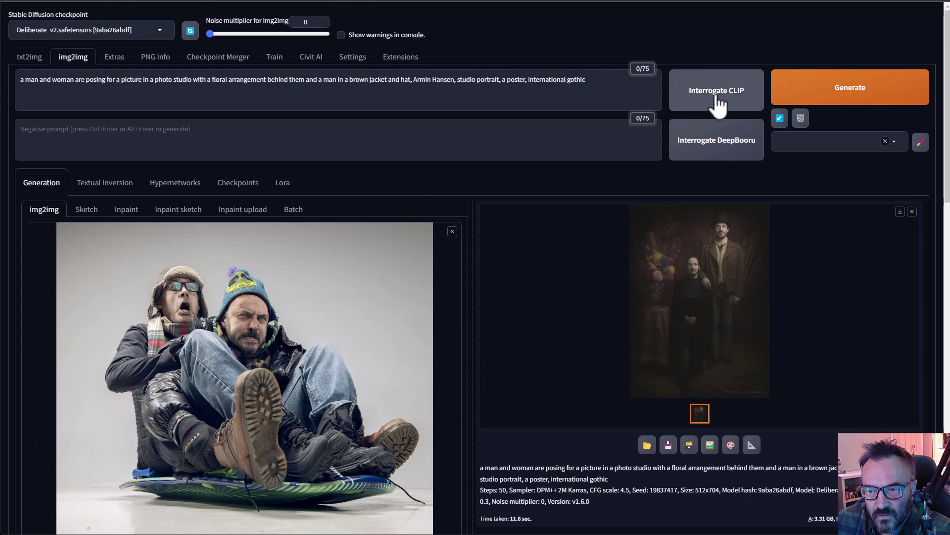
pyautogui.click(702, 109)
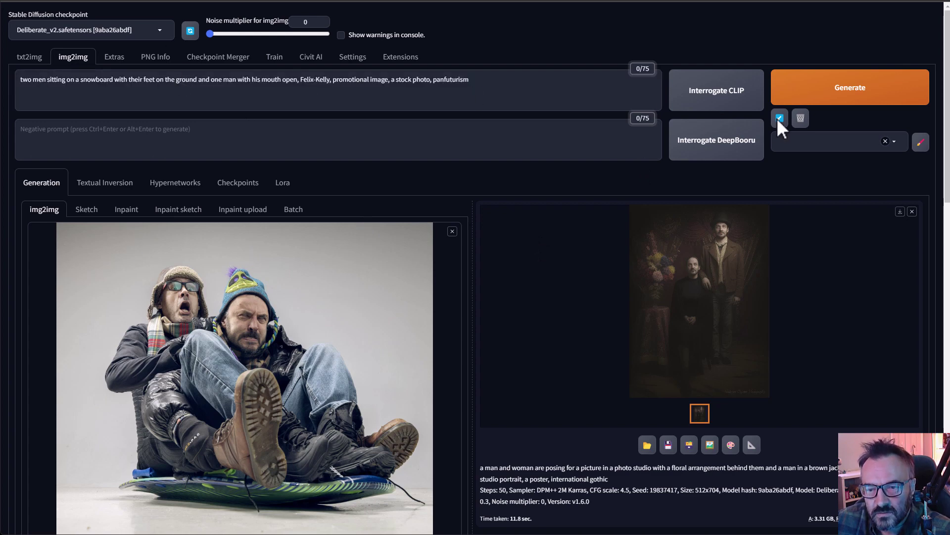
# Generate the sled image with the two faces exchanged and inspect both swapped faces at full size
pyautogui.click(872, 100)
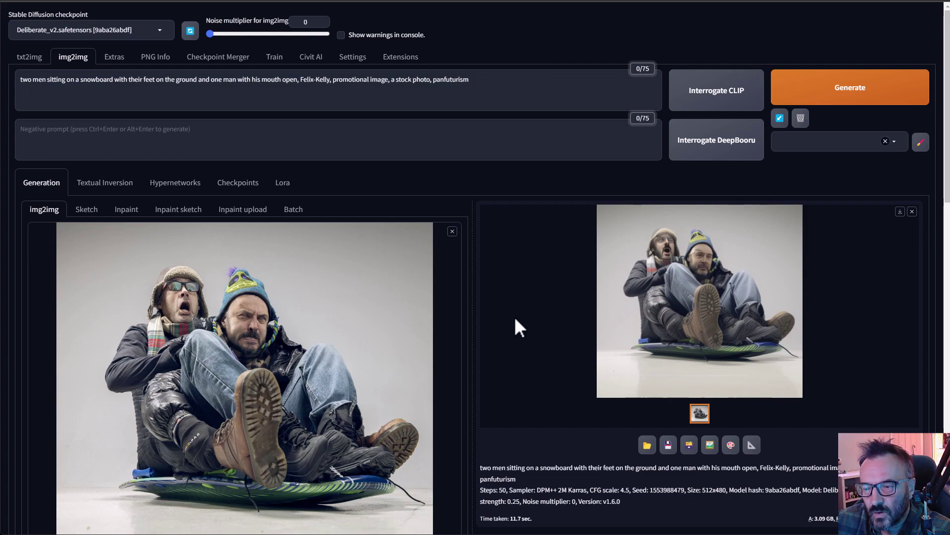
pyautogui.click(715, 280)
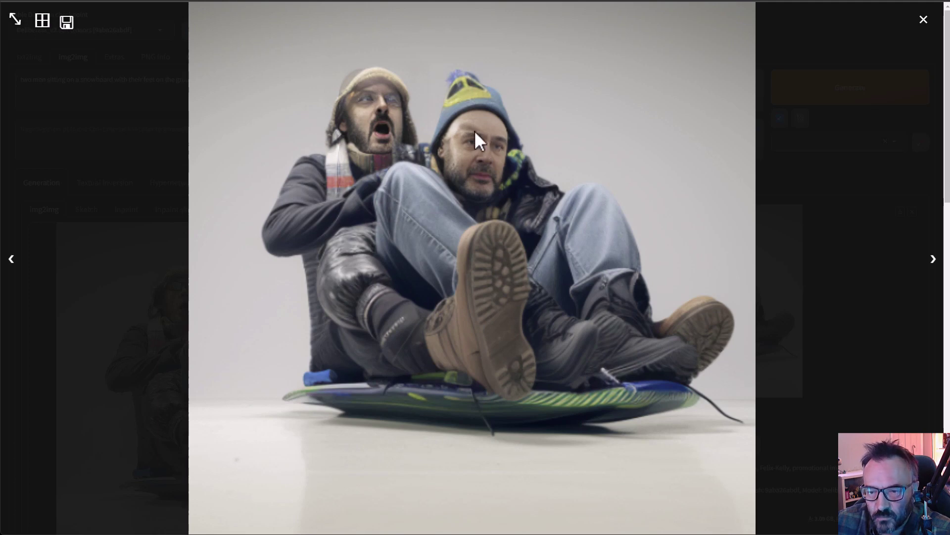
pyautogui.click(923, 20)
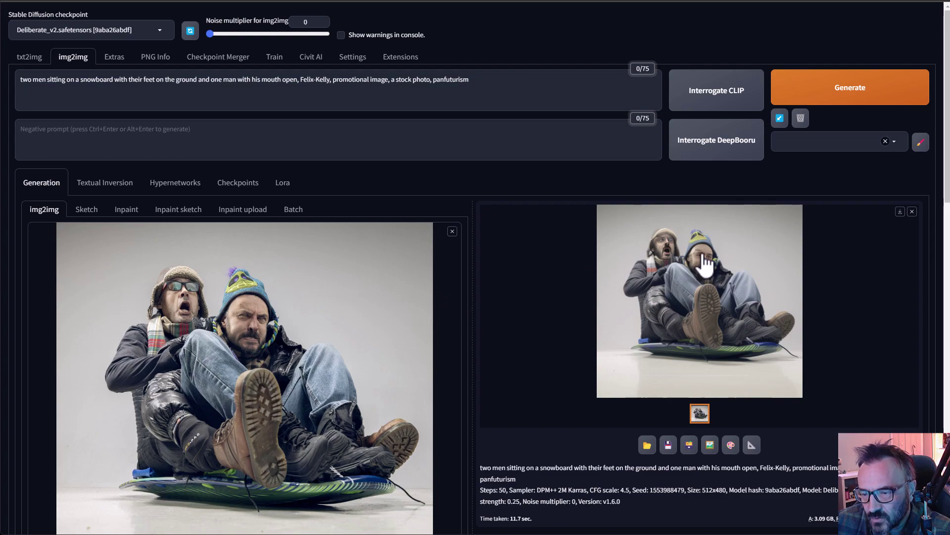
pyautogui.click(668, 246)
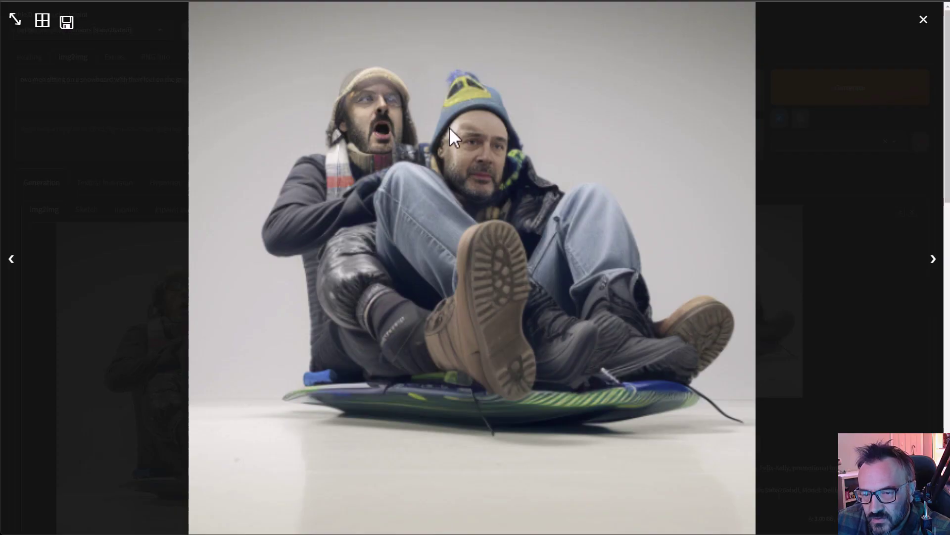
pyautogui.click(924, 19)
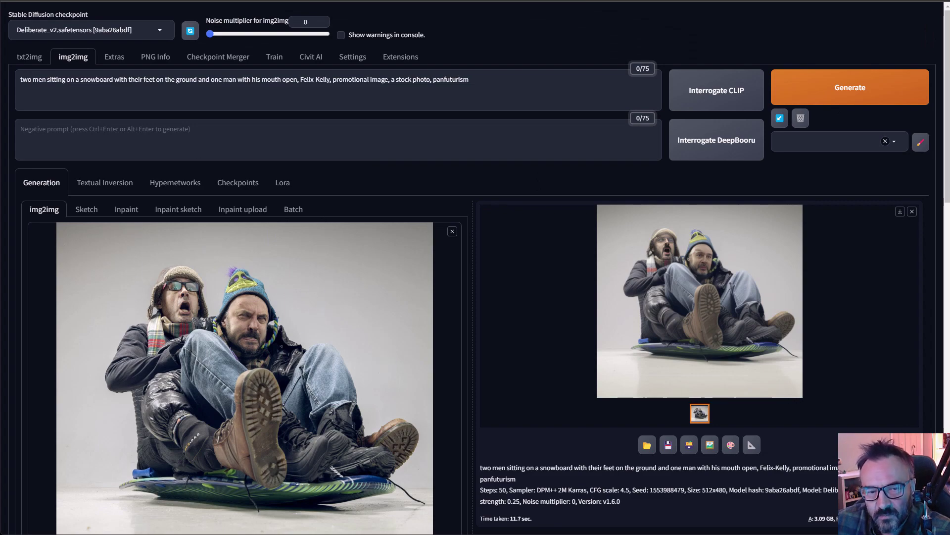
# Configure ReActor to upscale with R-ESRGAN 4x+ at scale 2, and set the denoising strength to 0.35
pyautogui.scroll(-10, 440, 281)
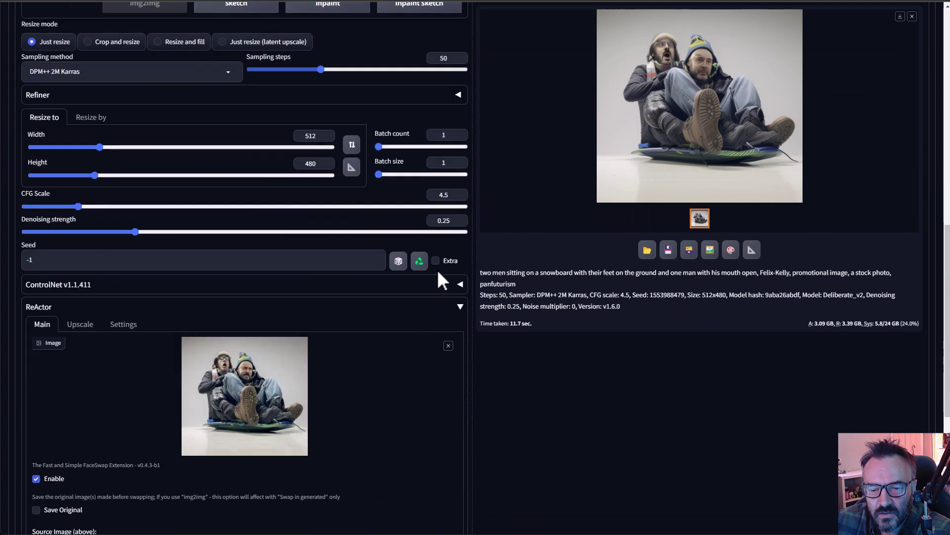
pyautogui.click(82, 325)
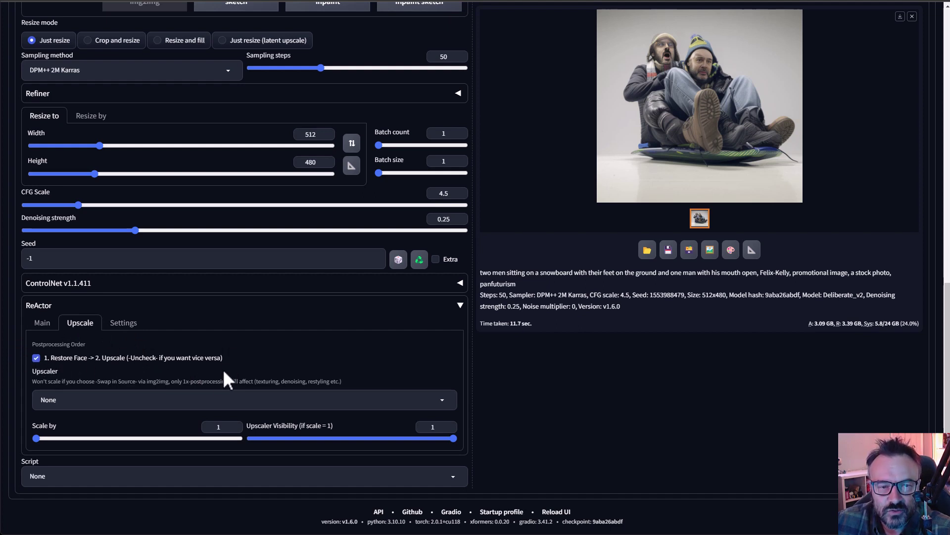
pyautogui.click(127, 402)
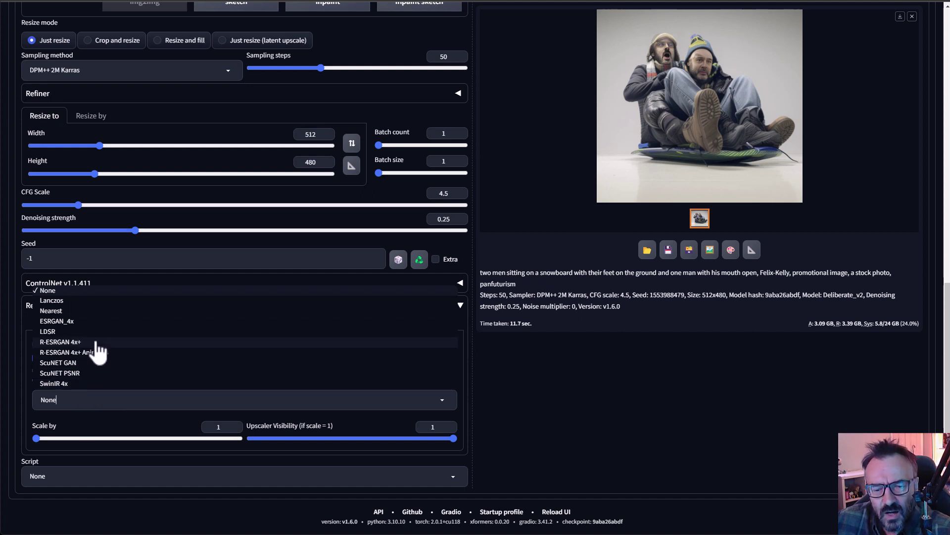
pyautogui.click(98, 341)
pyautogui.click(163, 403)
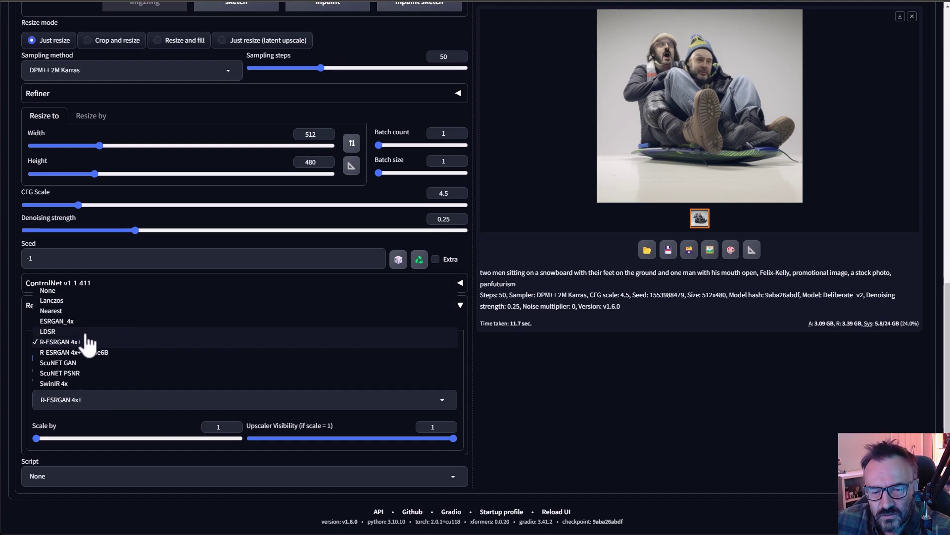
pyautogui.click(174, 509)
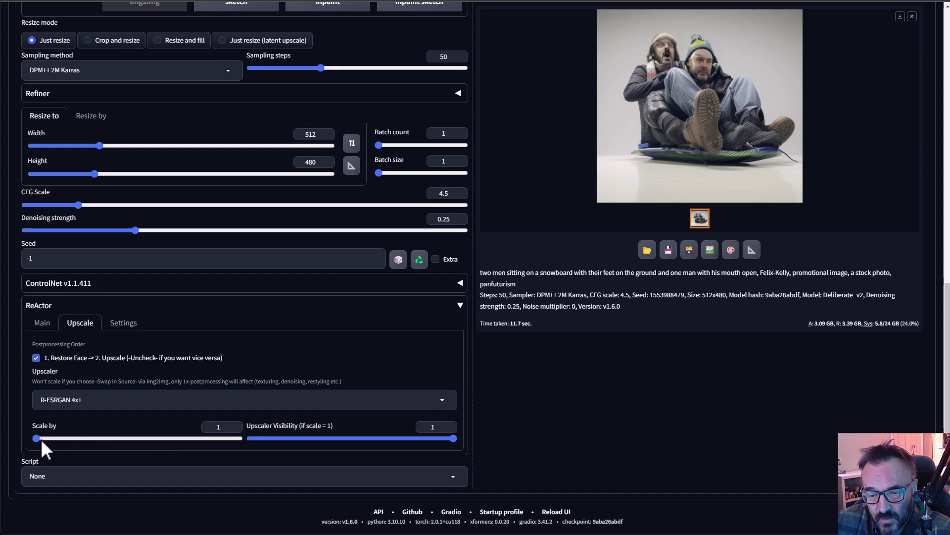
pyautogui.moveTo(41, 441); pyautogui.dragTo(64, 441)
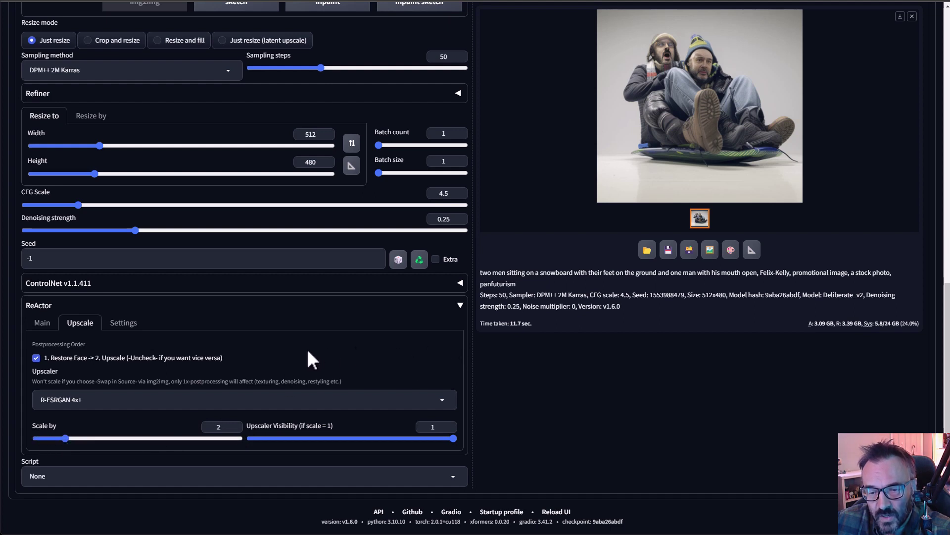
pyautogui.moveTo(134, 231); pyautogui.dragTo(170, 232)
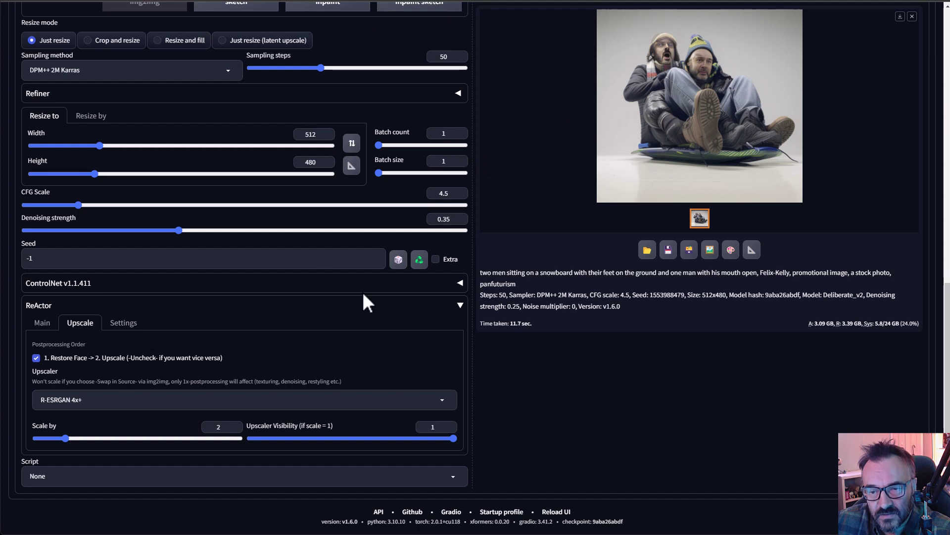
# Review ReActor's available swap models, console log options and main face-swap settings
pyautogui.click(124, 322)
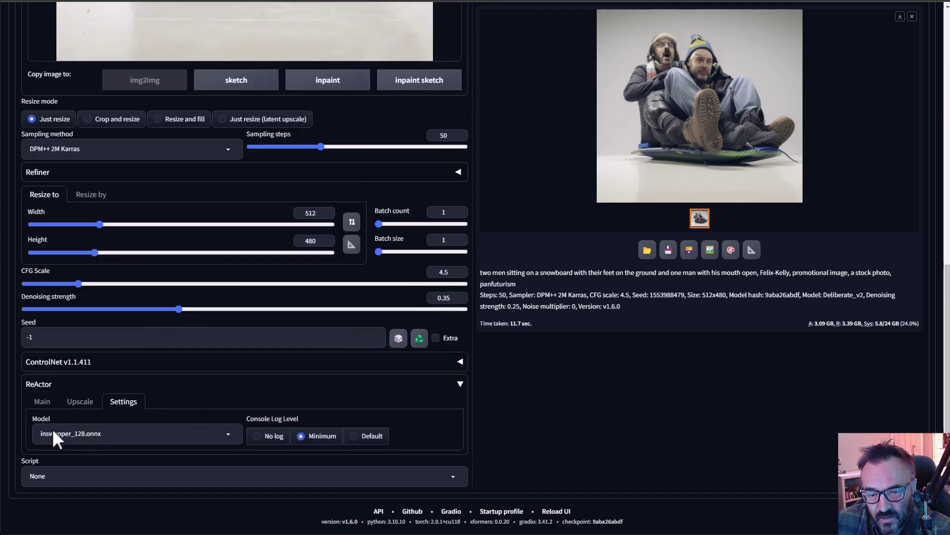
pyautogui.click(228, 437)
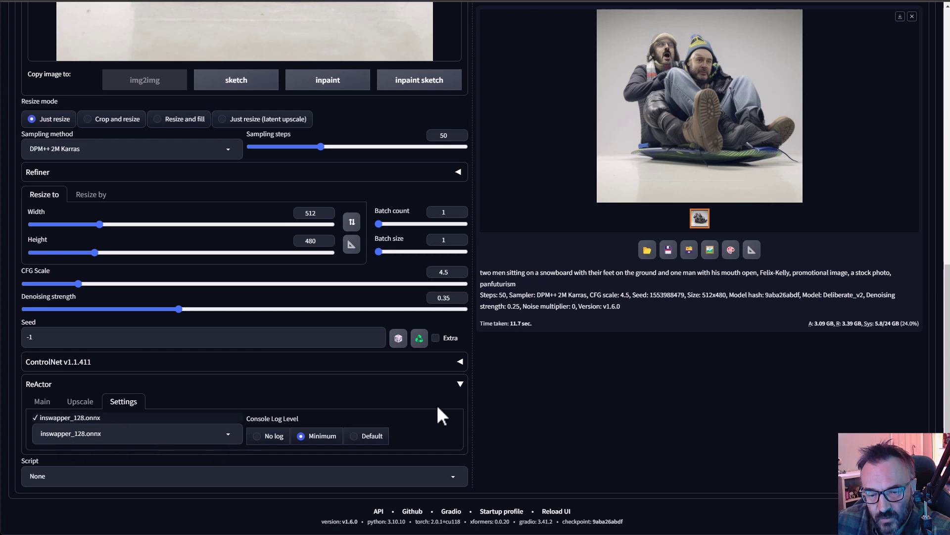
pyautogui.click(454, 433)
pyautogui.click(42, 400)
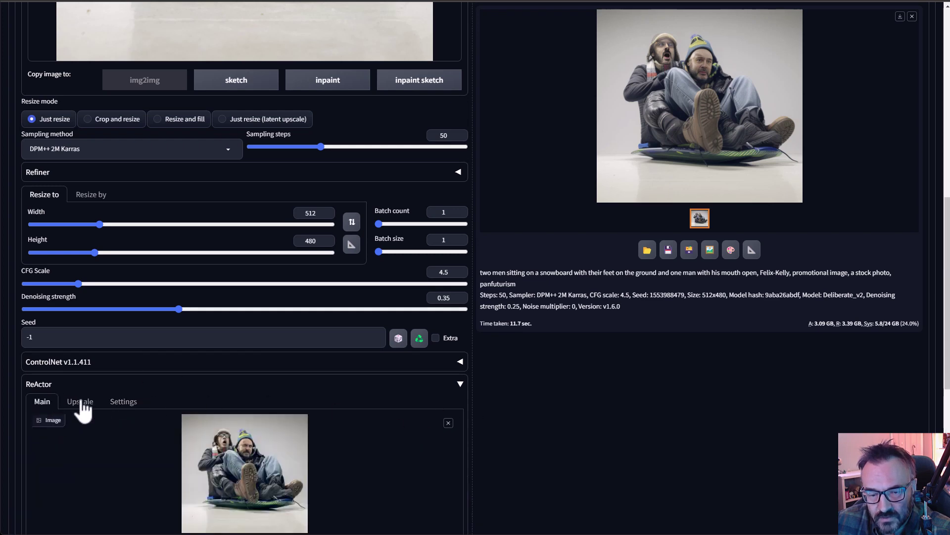
pyautogui.scroll(-3, 292, 356)
pyautogui.scroll(-5, 294, 359)
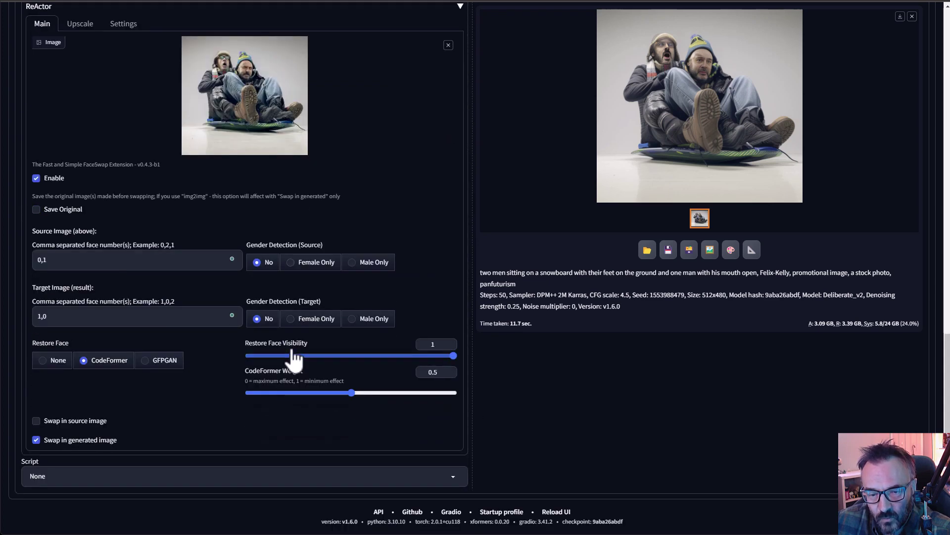
# Generate the sled image again with ReActor's upscaling and the 0.35 denoising strength
pyautogui.scroll(10, 295, 357)
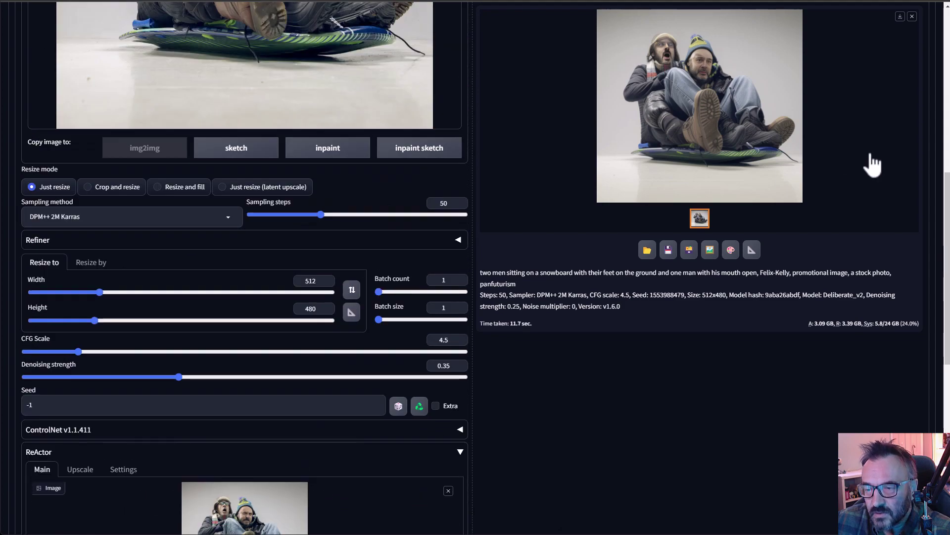
pyautogui.scroll(7, 814, 277)
pyautogui.click(858, 87)
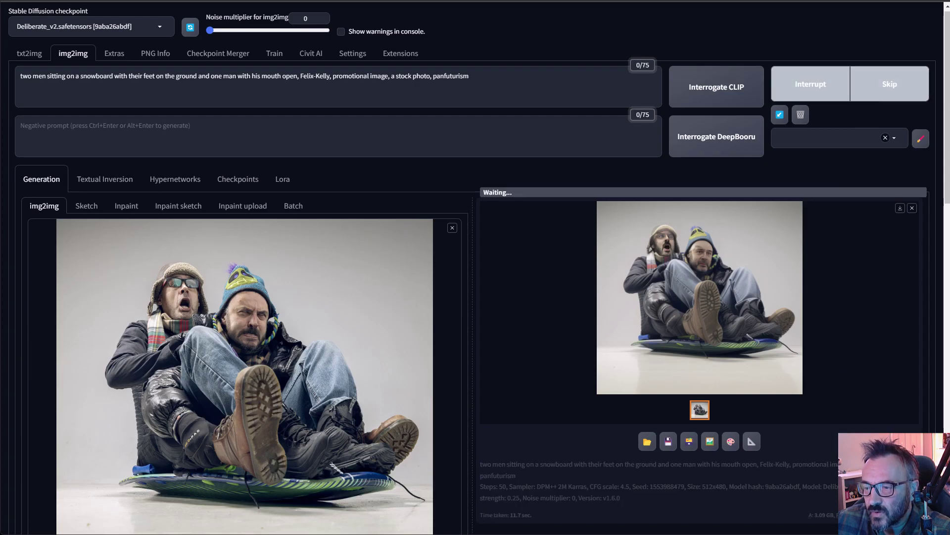
# Inspect the regenerated sled image at full size and review its generation details
pyautogui.click(739, 203)
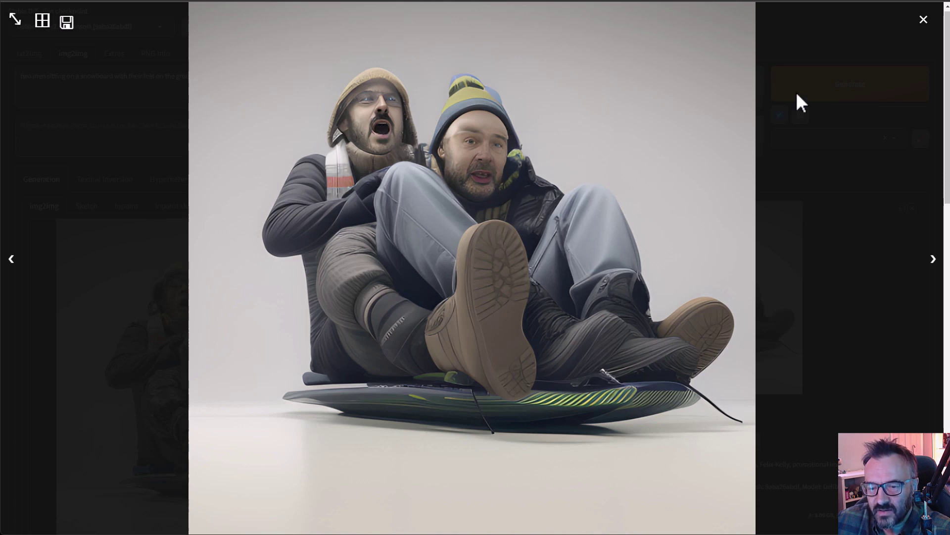
pyautogui.click(925, 23)
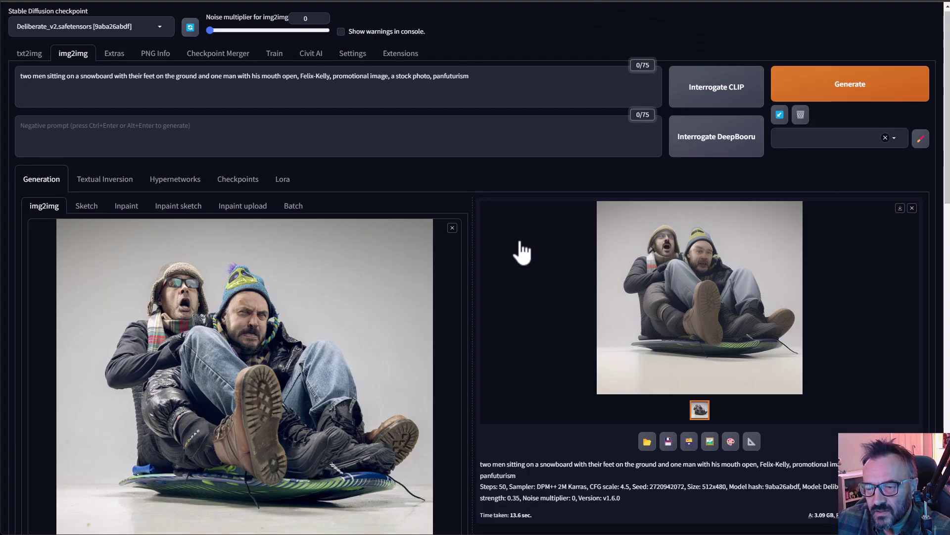
pyautogui.scroll(-2, 522, 253)
pyautogui.scroll(-3, 521, 251)
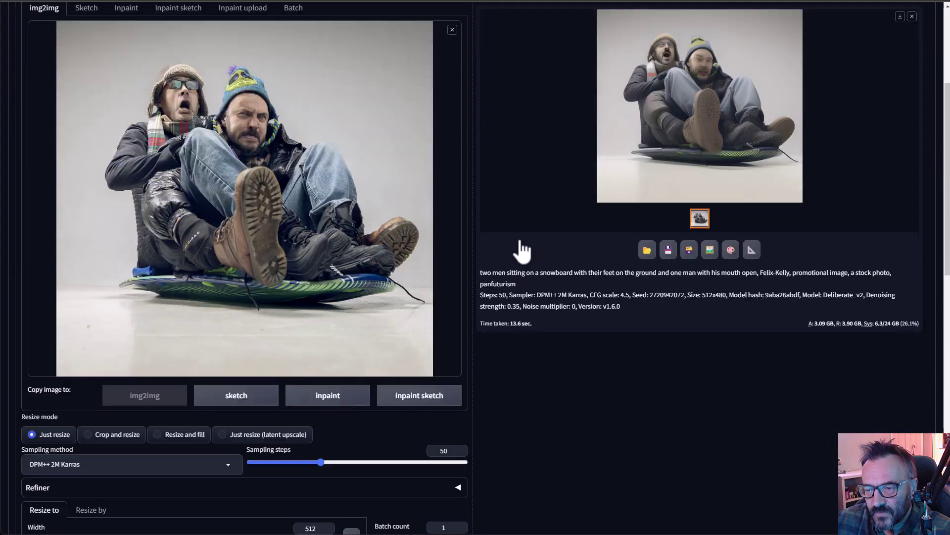
pyautogui.scroll(5, 520, 249)
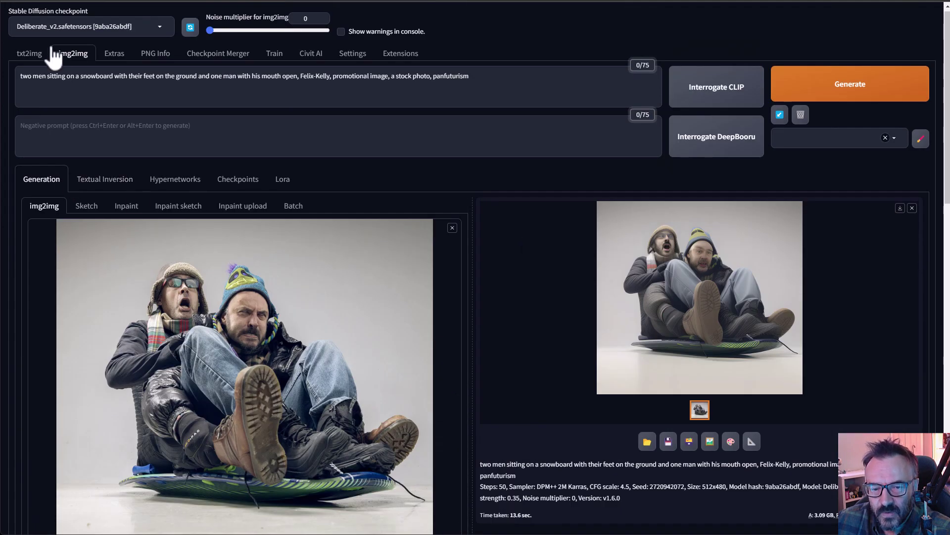
# Return to the ice queen txt2img setup and load the curly-haired woman's portrait into ControlNet Unit 0
pyautogui.click(29, 53)
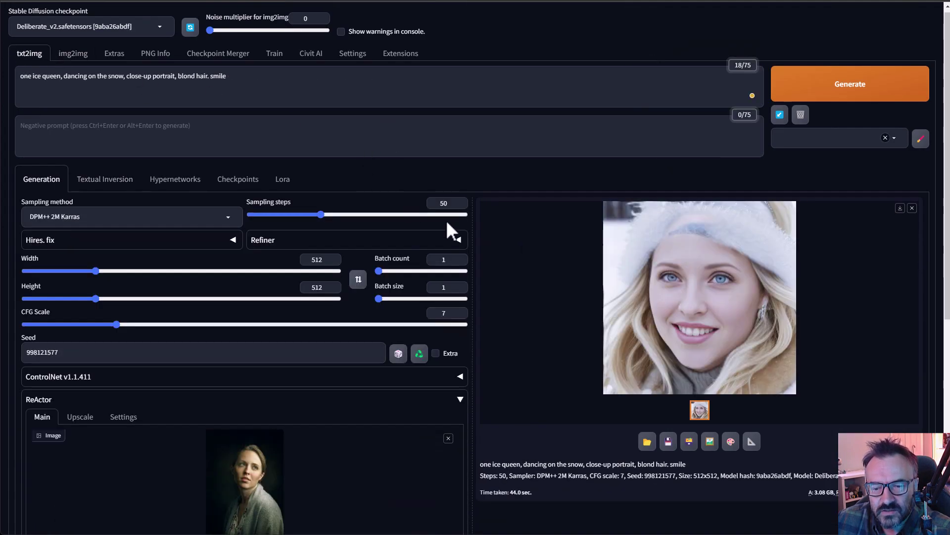
pyautogui.scroll(-2, 447, 223)
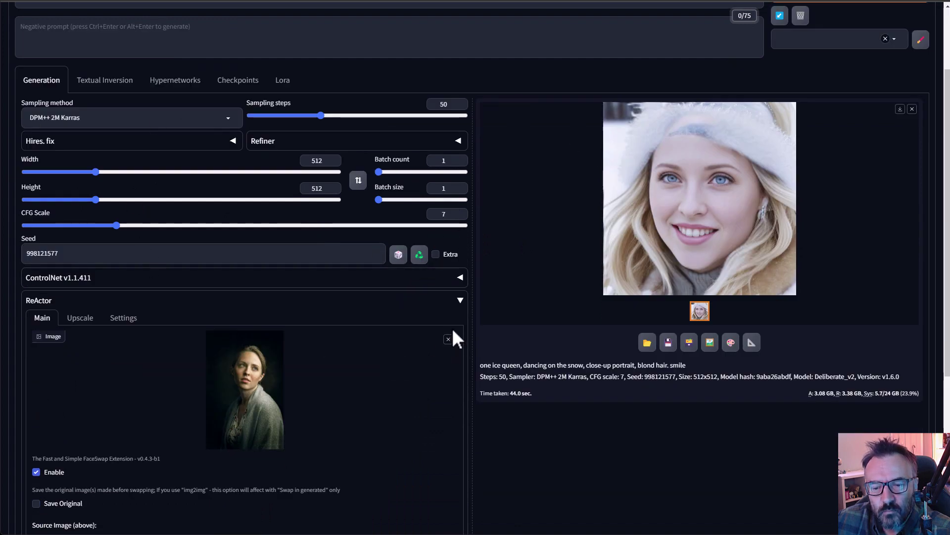
pyautogui.scroll(-5, 346, 308)
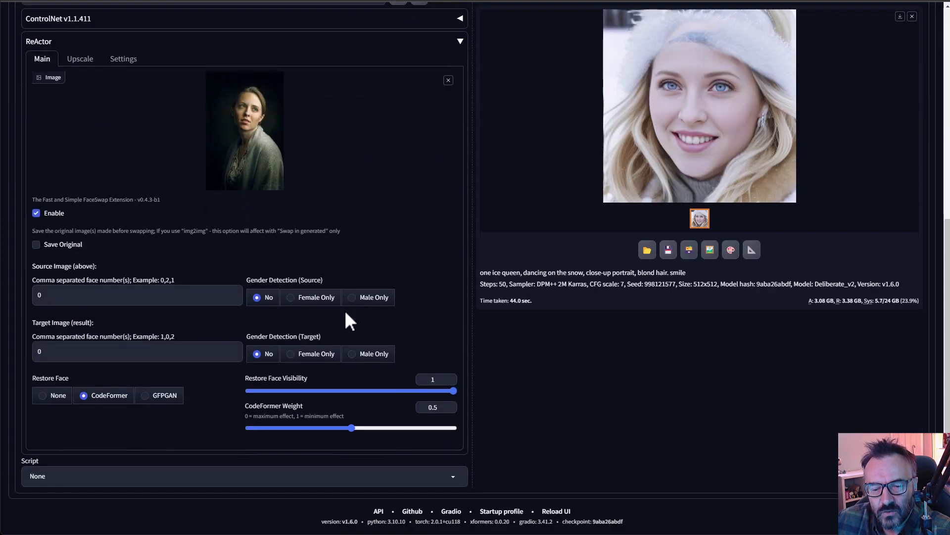
pyautogui.scroll(2, 199, 362)
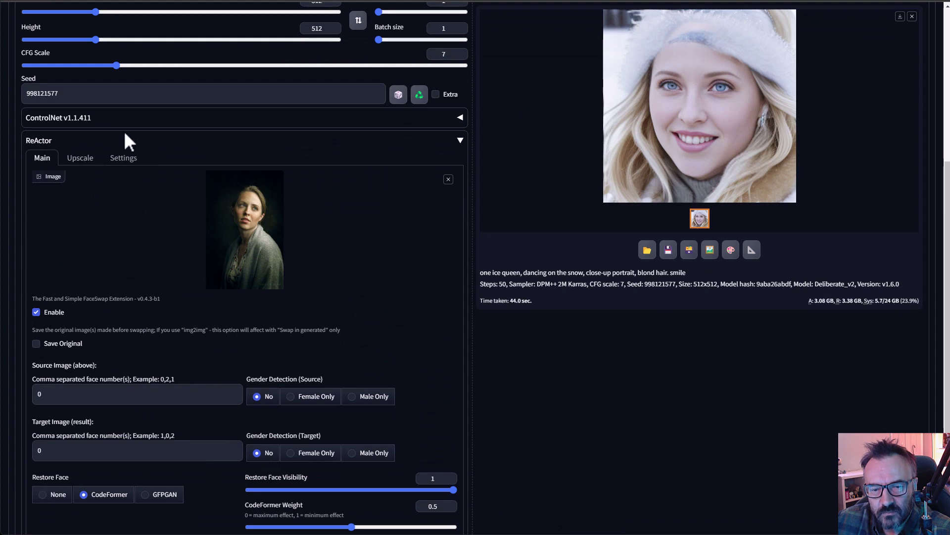
pyautogui.scroll(1, 174, 157)
pyautogui.scroll(1, 289, 210)
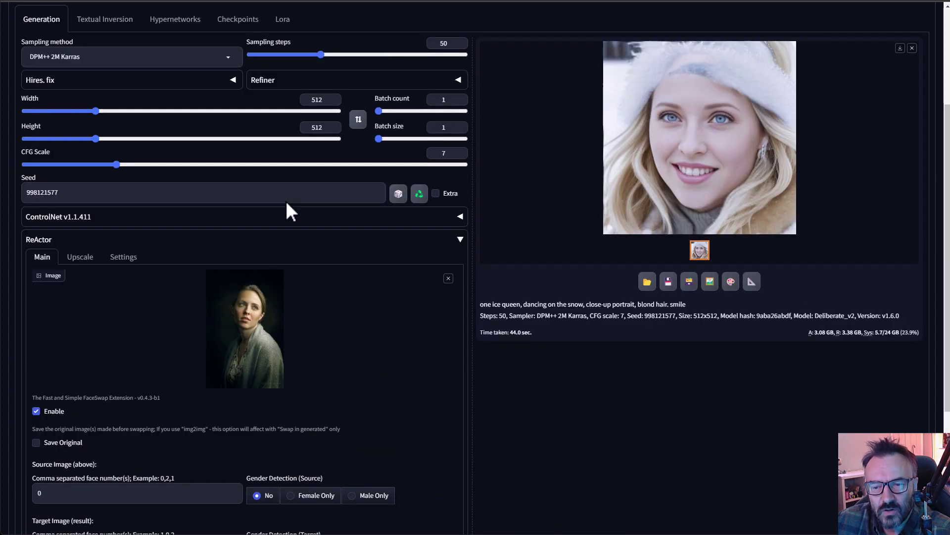
pyautogui.click(449, 218)
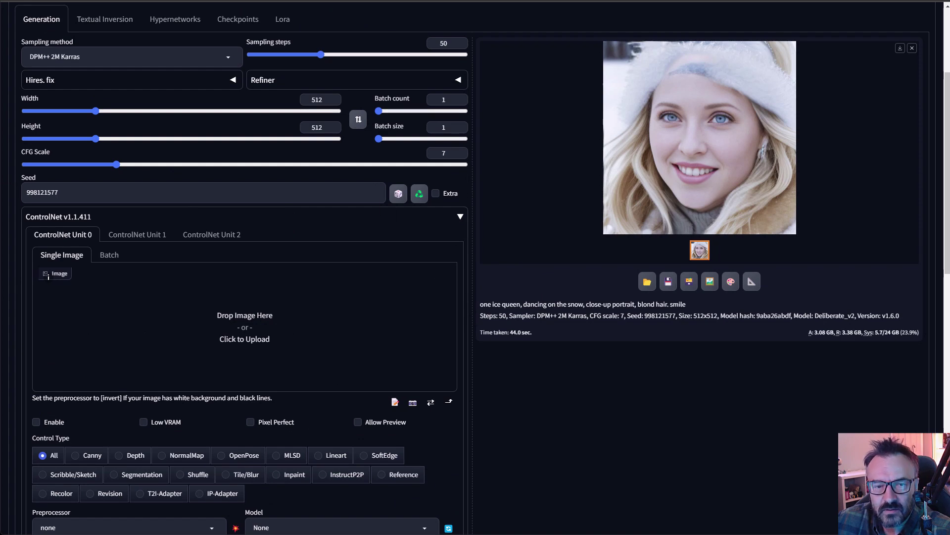
pyautogui.doubleClick(237, 165)
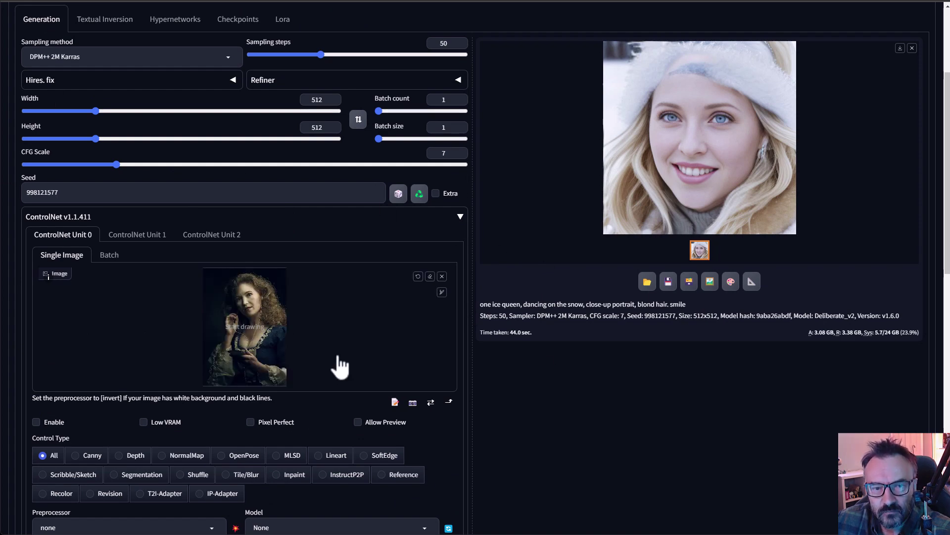
# Enable ControlNet Unit 0 with Pixel Perfect, the OpenPose control type and the "ControlNet is more important" mode
pyautogui.scroll(-1, 125, 339)
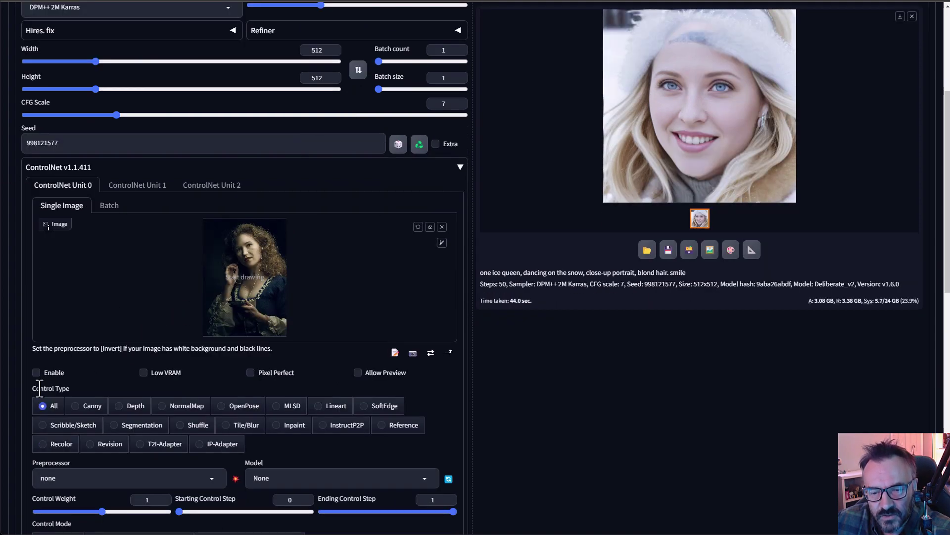
pyautogui.click(36, 373)
pyautogui.click(250, 372)
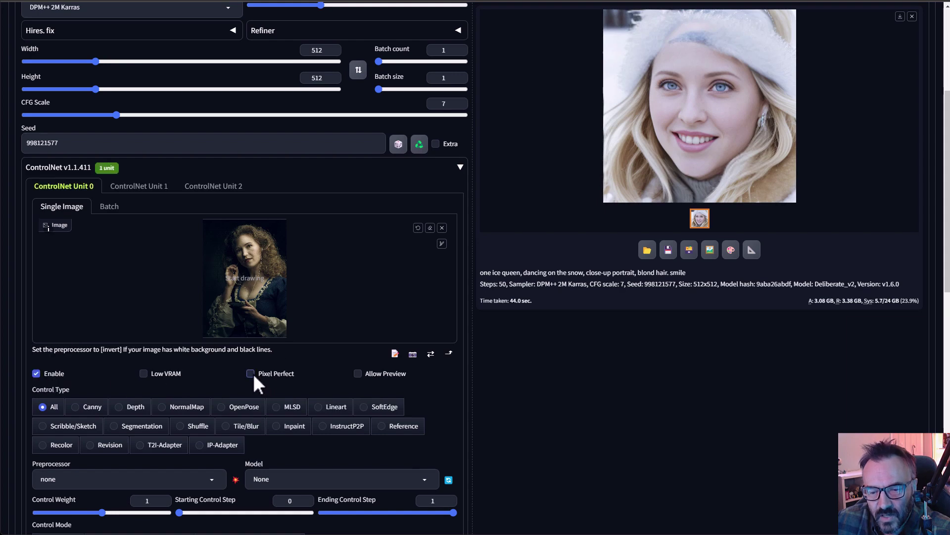
pyautogui.scroll(-1, 307, 365)
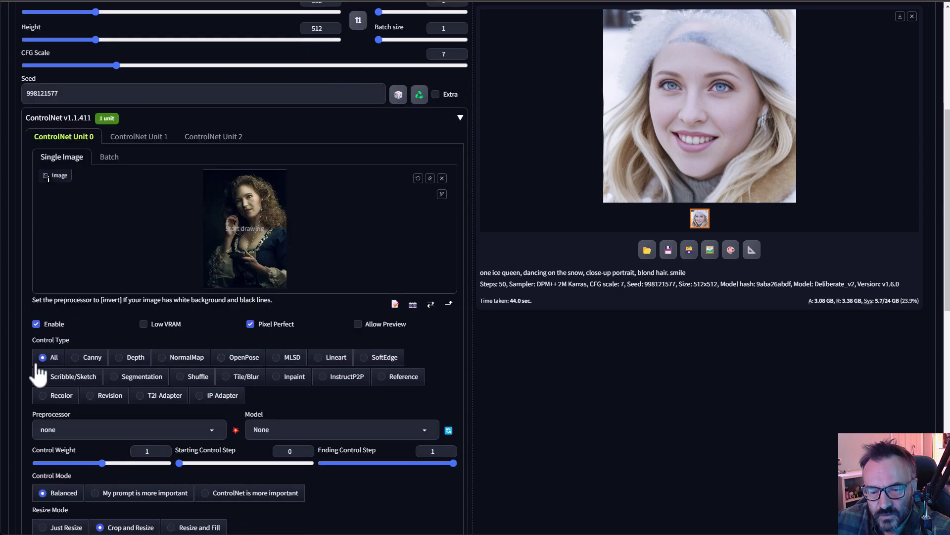
pyautogui.click(243, 358)
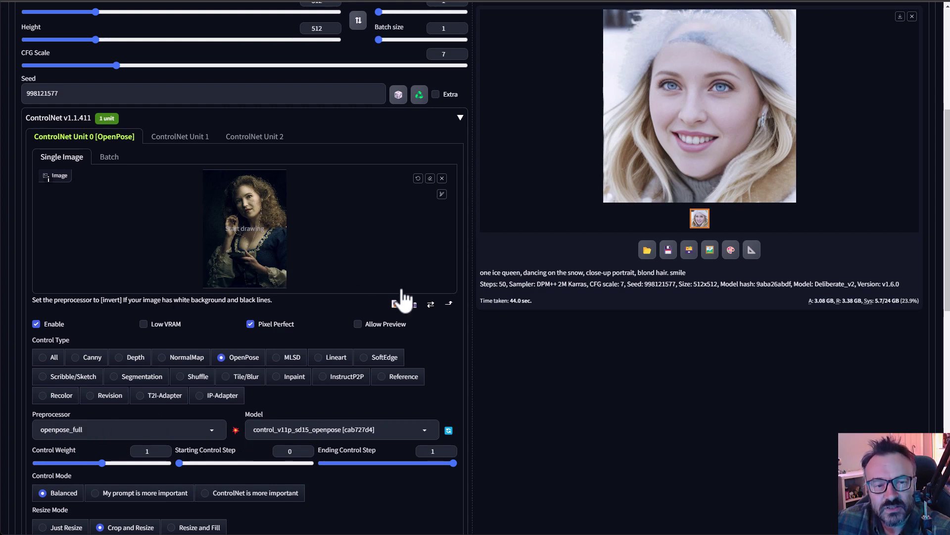
pyautogui.scroll(-2, 453, 357)
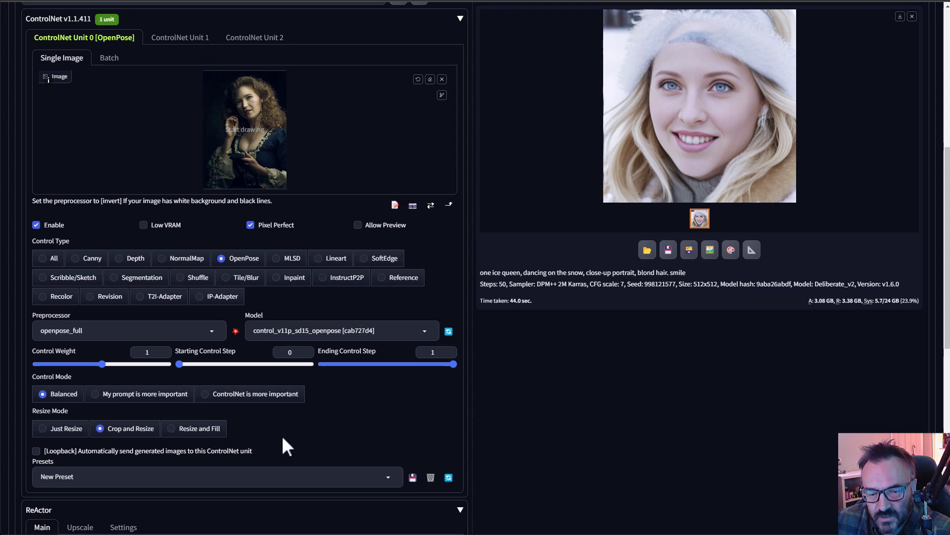
pyautogui.click(221, 395)
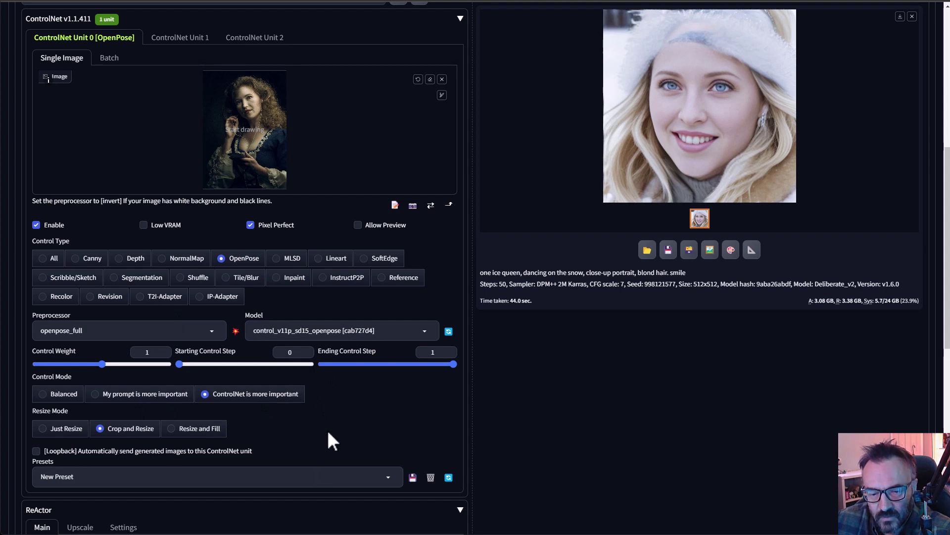
# Check the ReActor source face settings, and set the image height to 768 and the CFG scale to 6.5
pyautogui.scroll(-4, 347, 426)
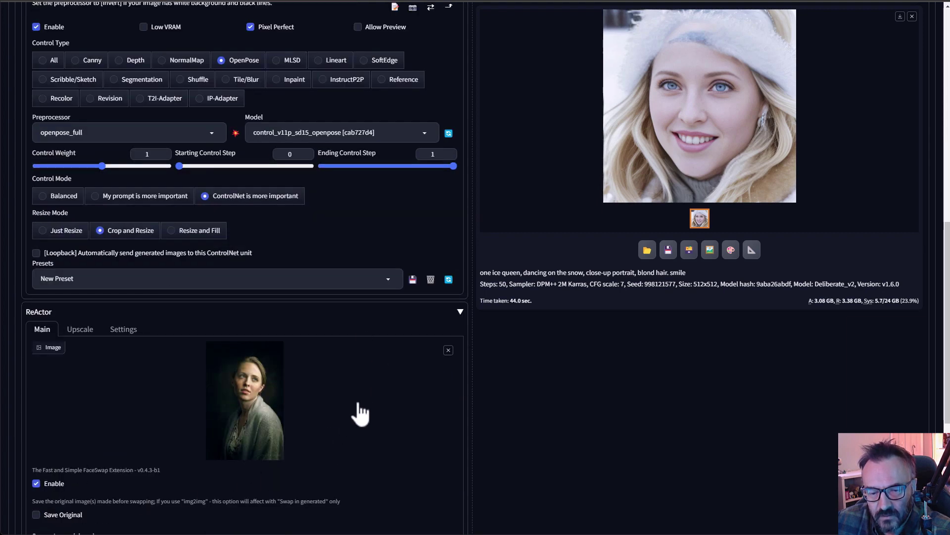
pyautogui.scroll(-4, 360, 412)
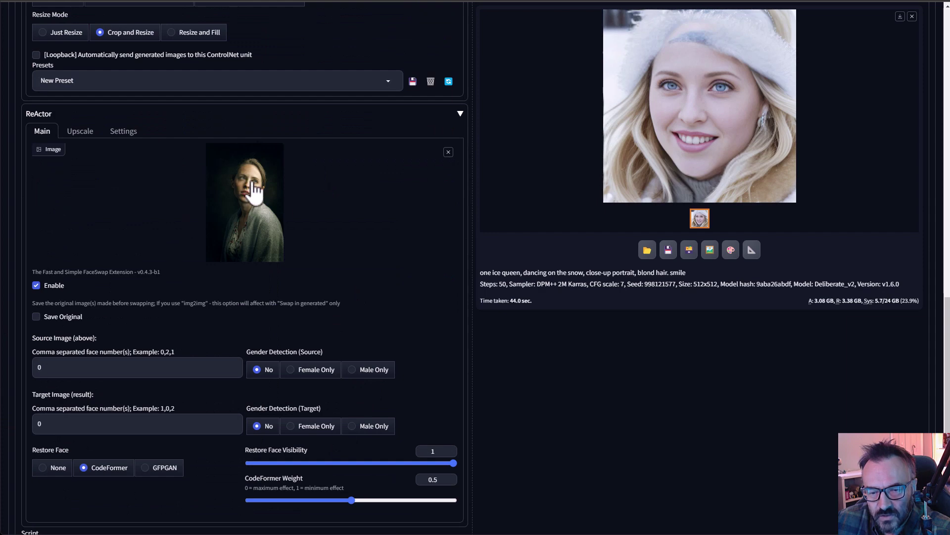
pyautogui.scroll(-1, 101, 280)
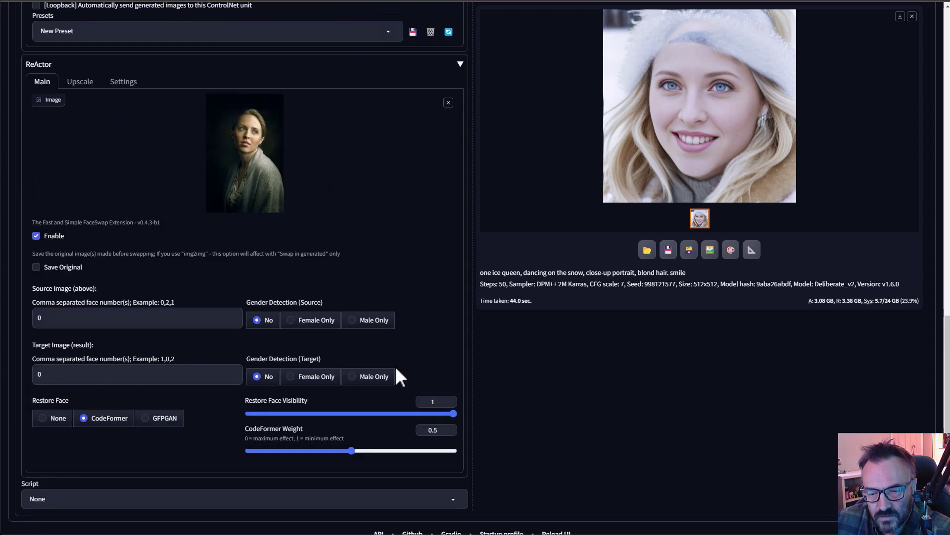
pyautogui.scroll(5, 397, 376)
pyautogui.scroll(6, 237, 344)
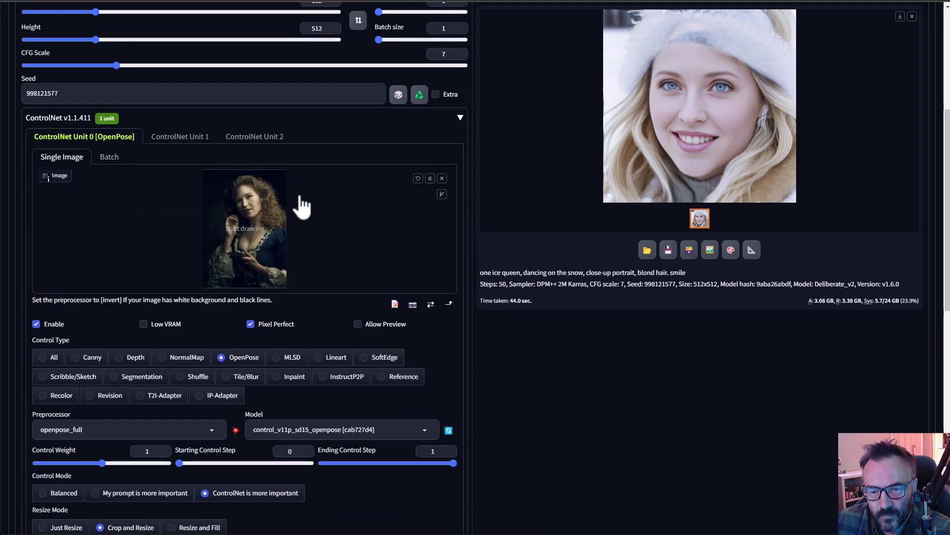
pyautogui.scroll(3, 299, 203)
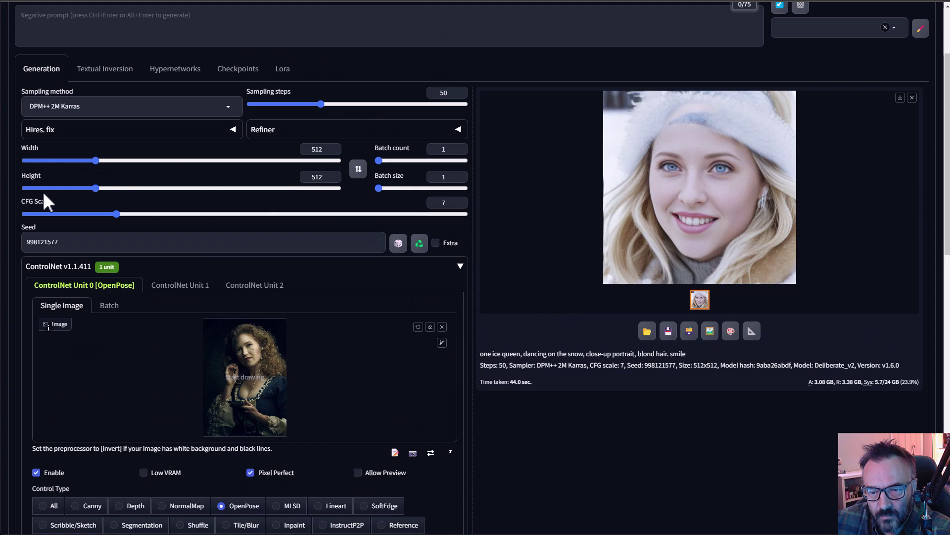
pyautogui.scroll(1, 203, 186)
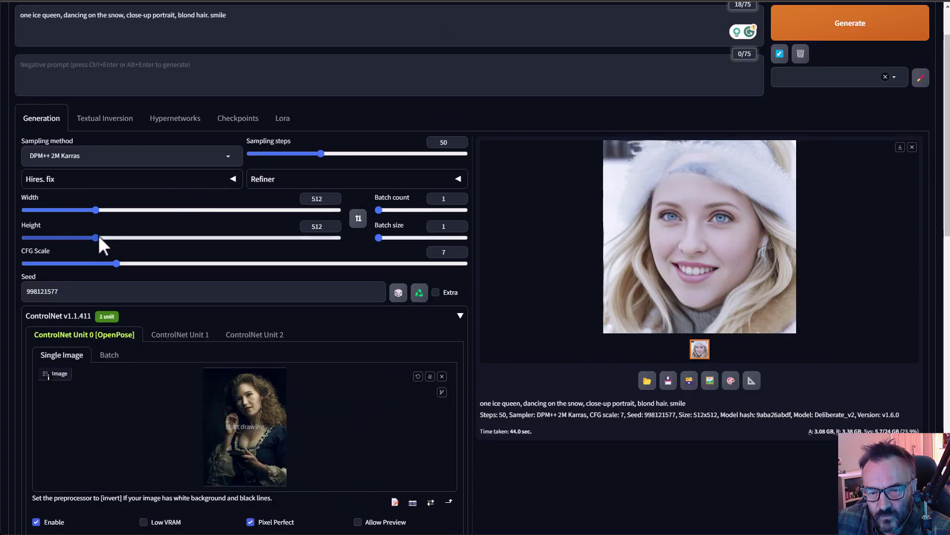
pyautogui.moveTo(96, 238); pyautogui.dragTo(122, 238)
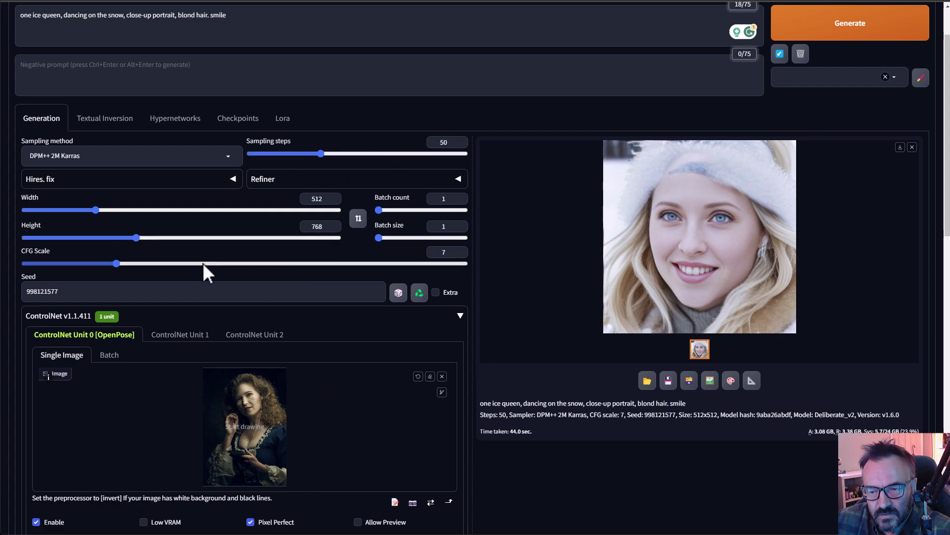
pyautogui.moveTo(128, 262)
pyautogui.mouseDown()
pyautogui.moveTo(413, 263)
pyautogui.moveTo(117, 263)
pyautogui.moveTo(450, 262)
pyautogui.moveTo(116, 263)
pyautogui.mouseUp()
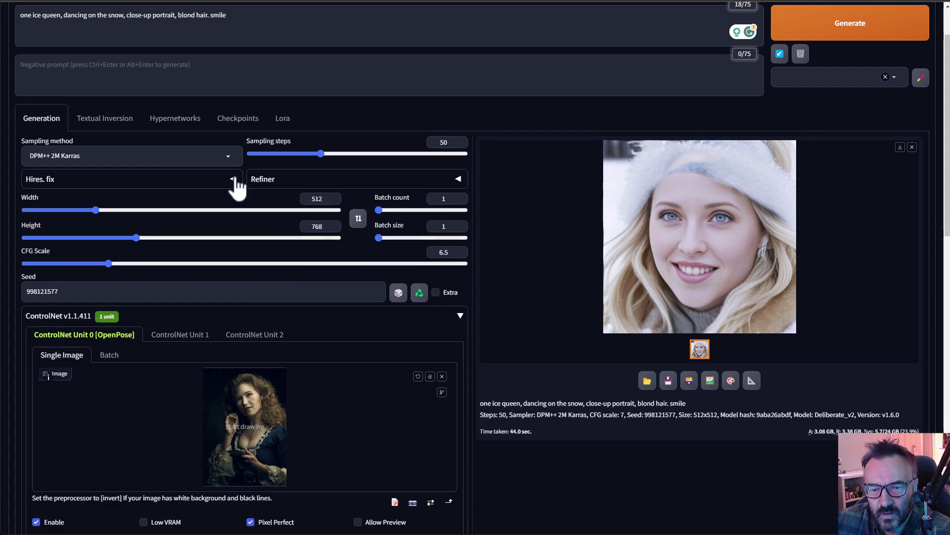
# Generate the ice queen image with the OpenPose reference and the ReActor face swap
pyautogui.scroll(1, 277, 235)
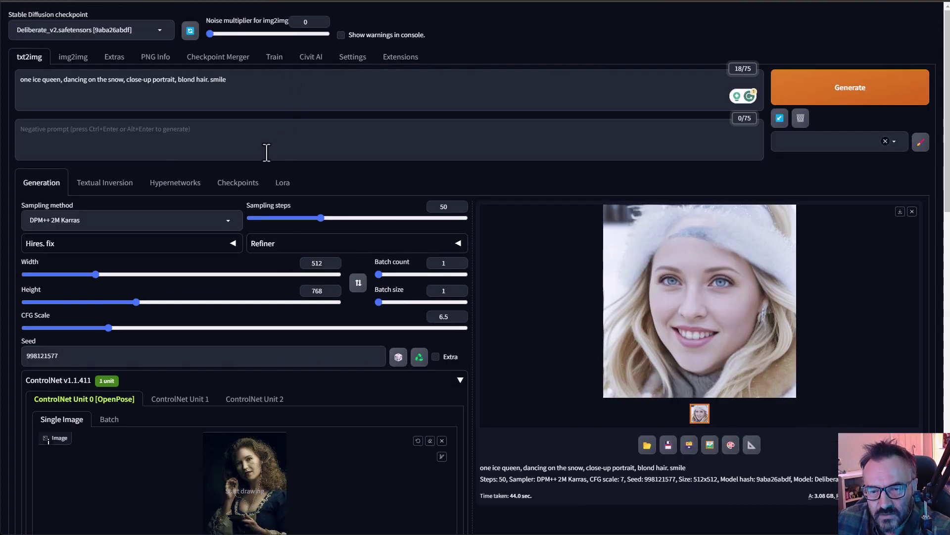
pyautogui.scroll(-2, 197, 181)
pyautogui.scroll(2, 197, 181)
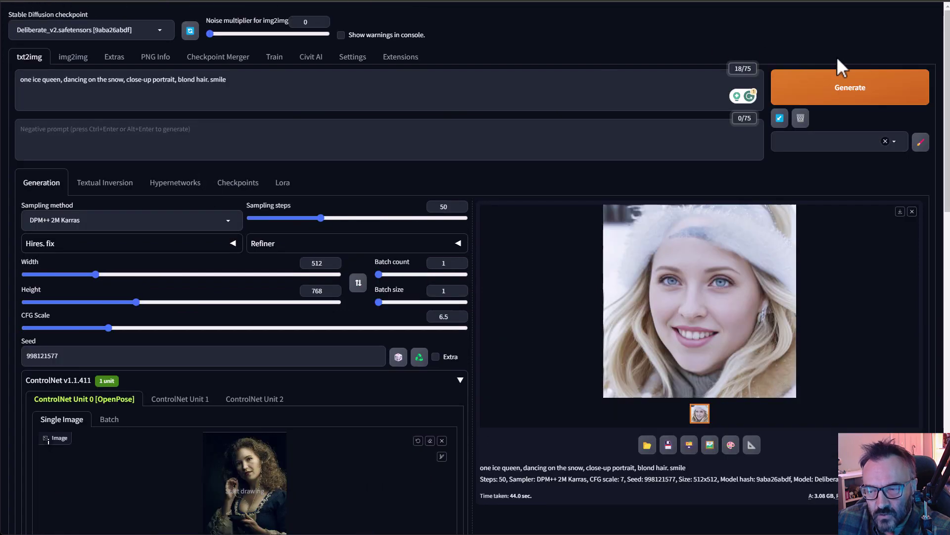
pyautogui.click(844, 76)
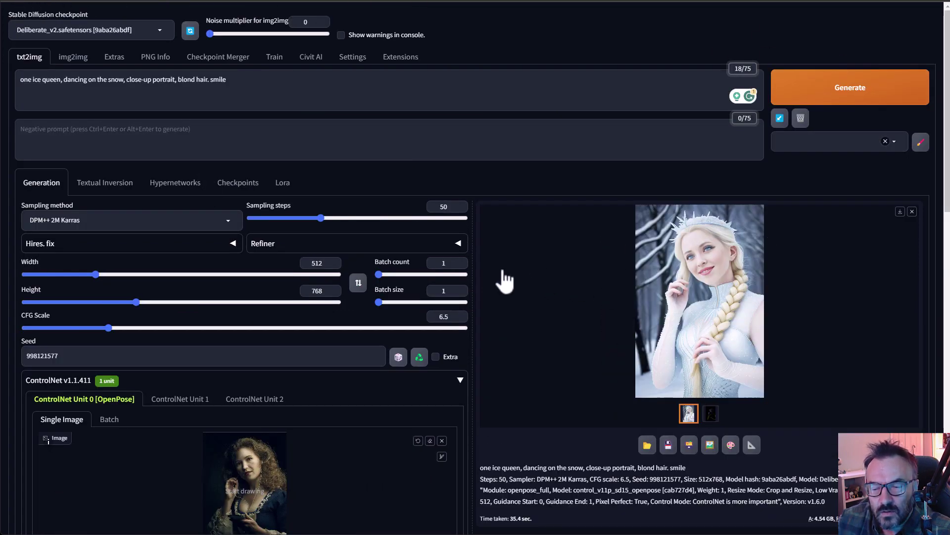
# Switch ControlNet Unit 0 to batch input and set its input directory to D:\Class-AI\frames
pyautogui.scroll(-2, 505, 282)
pyautogui.scroll(-7, 435, 340)
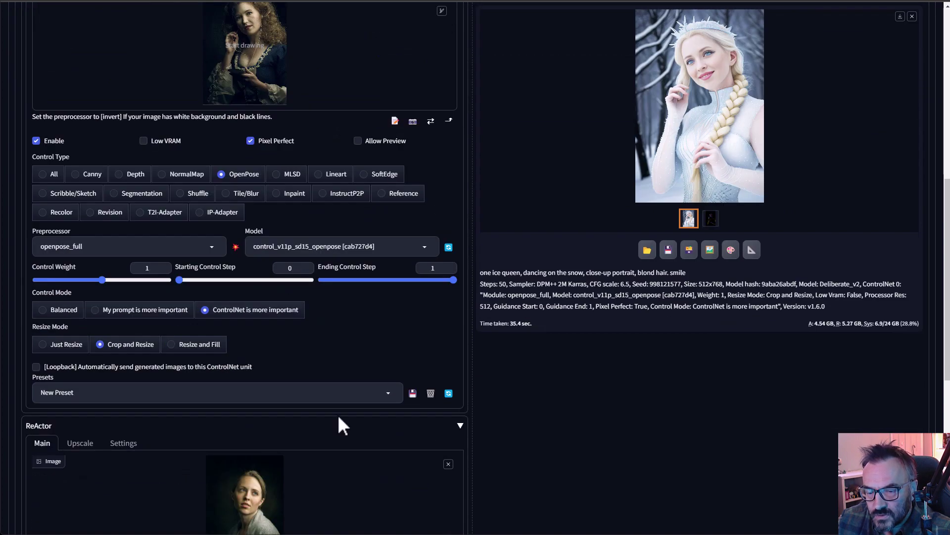
pyautogui.scroll(-2, 304, 488)
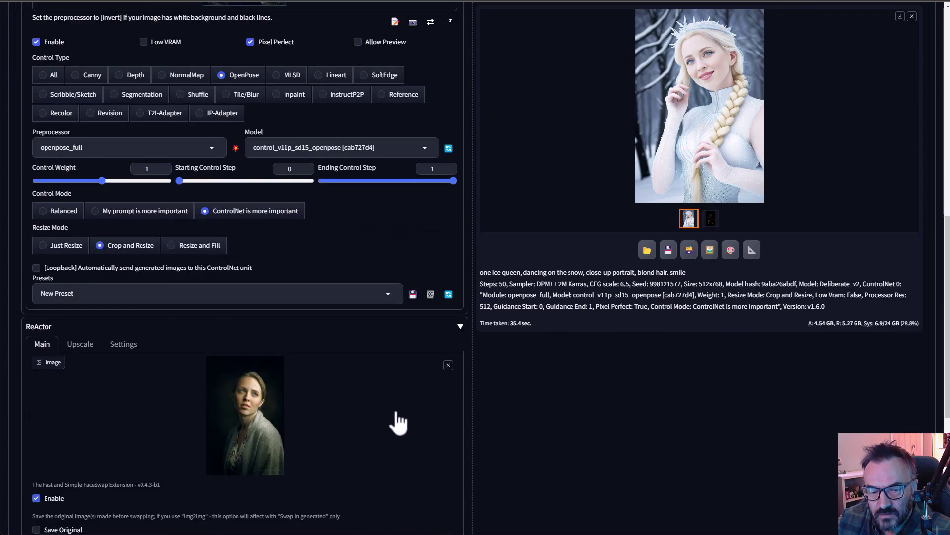
pyautogui.scroll(7, 399, 421)
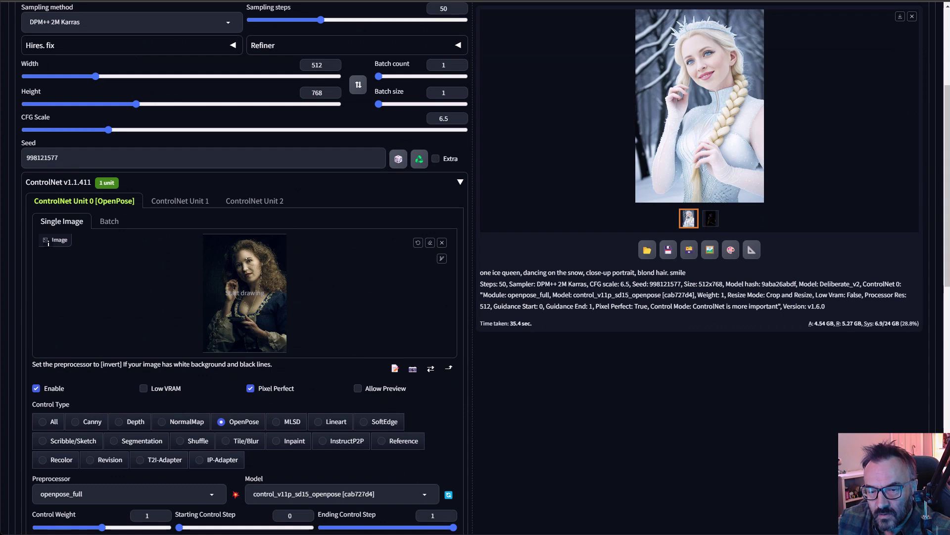
pyautogui.scroll(2, 418, 324)
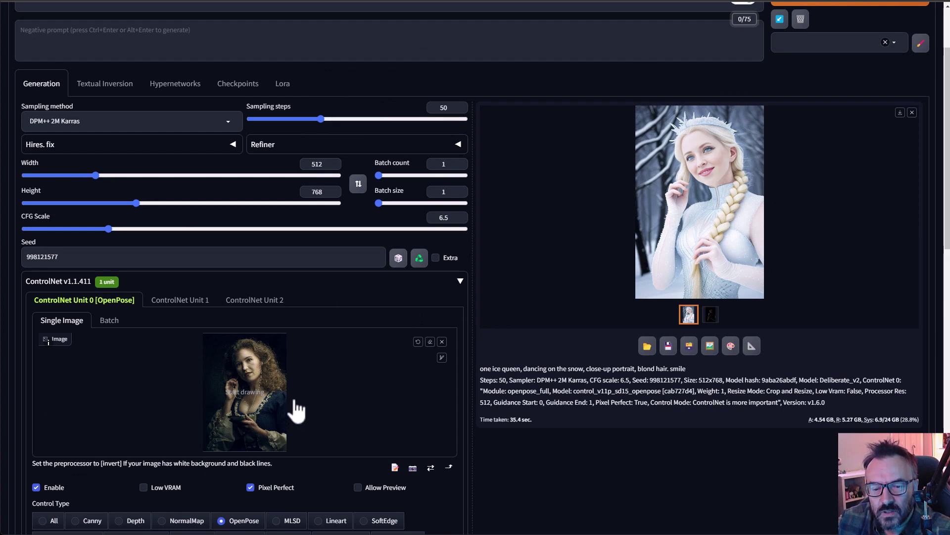
pyautogui.click(117, 325)
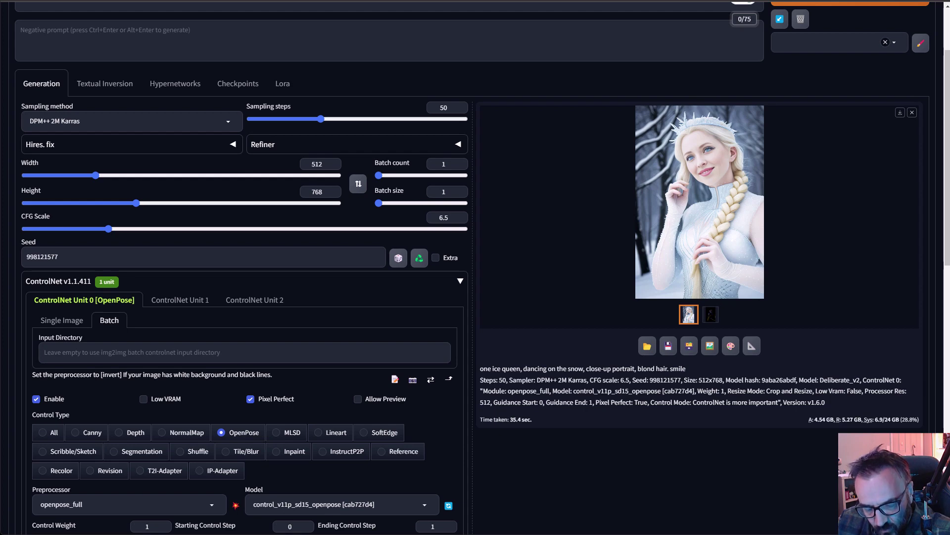
pyautogui.click(199, 353)
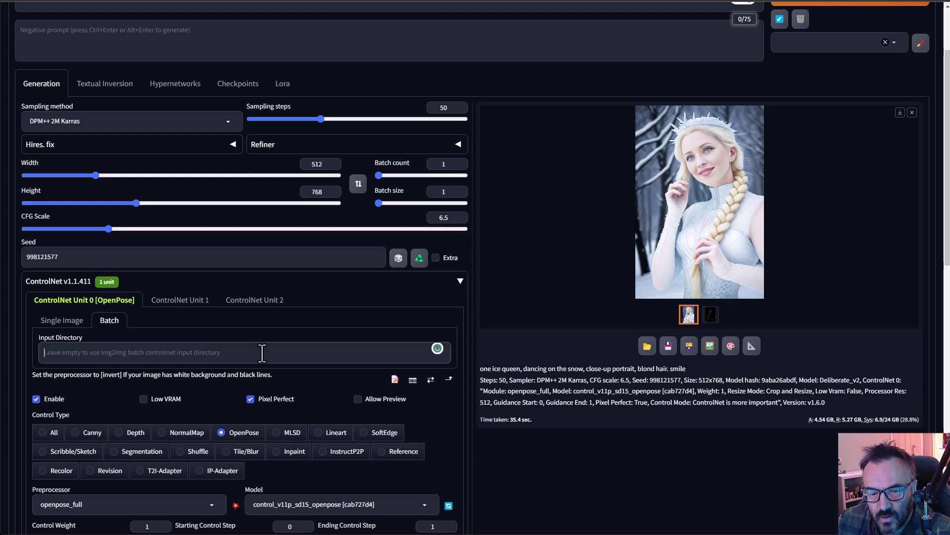
pyautogui.write('D:\\Class-AI\\frames')
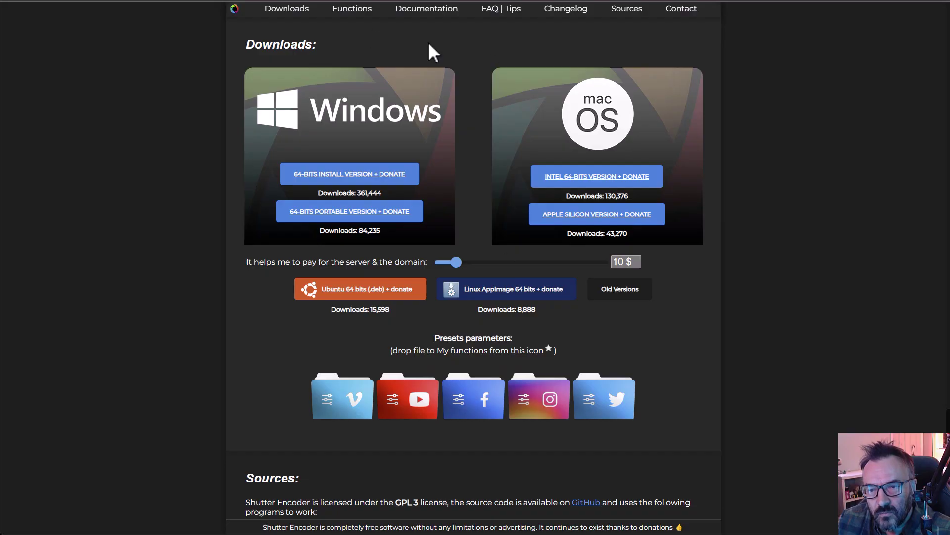
# Switch to Shutter Encoder, load D:\Class-AI\M30.mov, choose the JPEG function and enable creating an image sequence from the video
pyautogui.scroll(4, 81, 193)
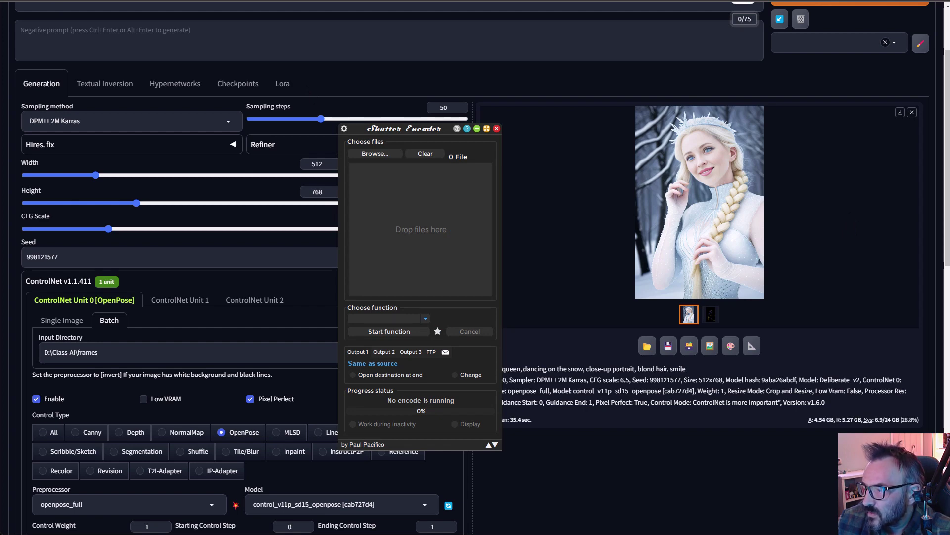
pyautogui.moveTo(421, 264); pyautogui.dragTo(417, 261)
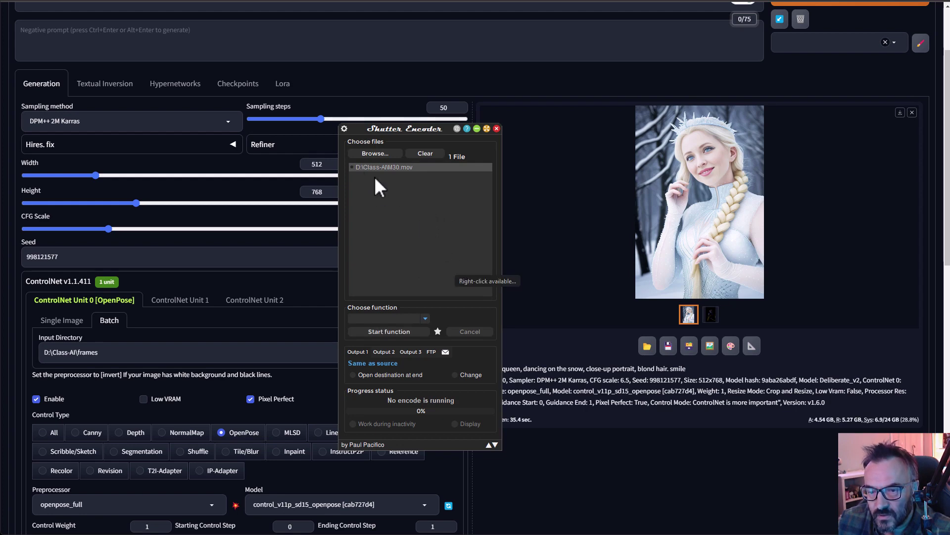
pyautogui.click(425, 319)
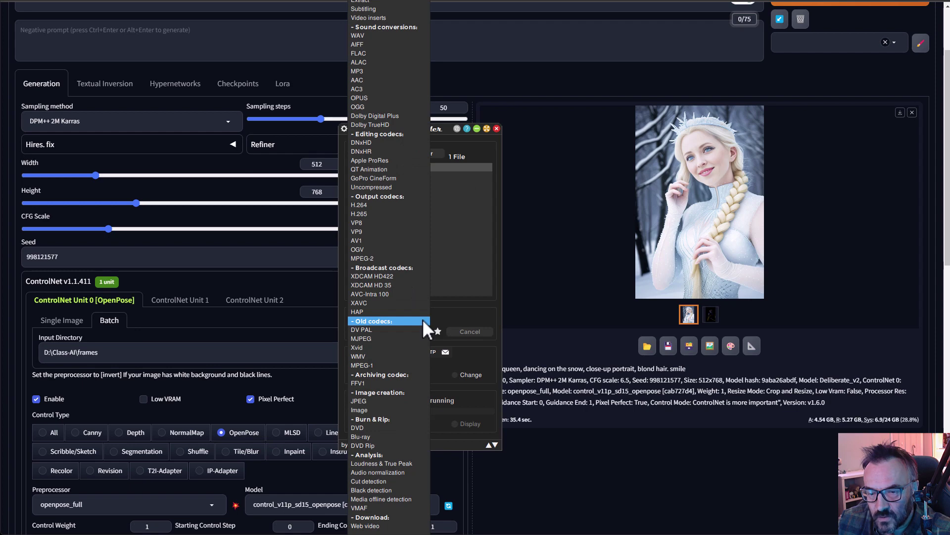
pyautogui.click(385, 401)
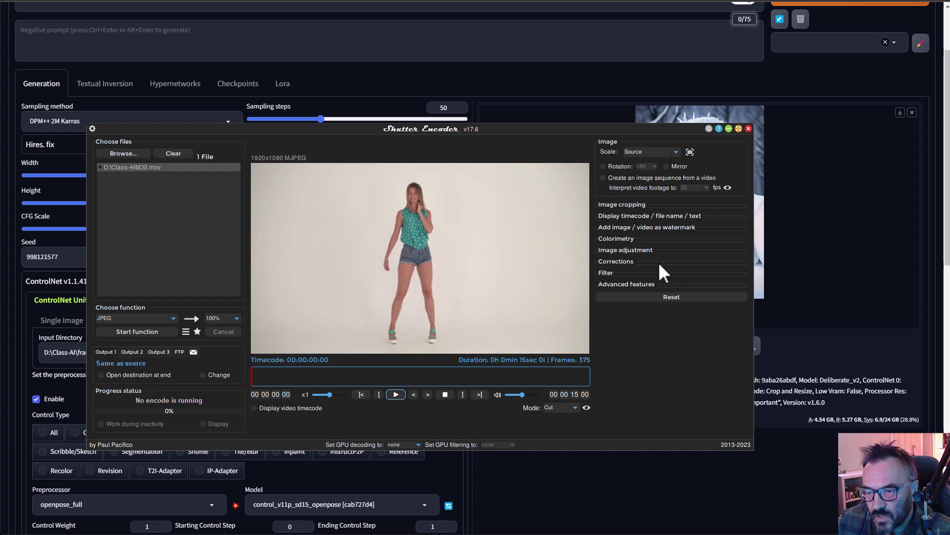
pyautogui.click(611, 177)
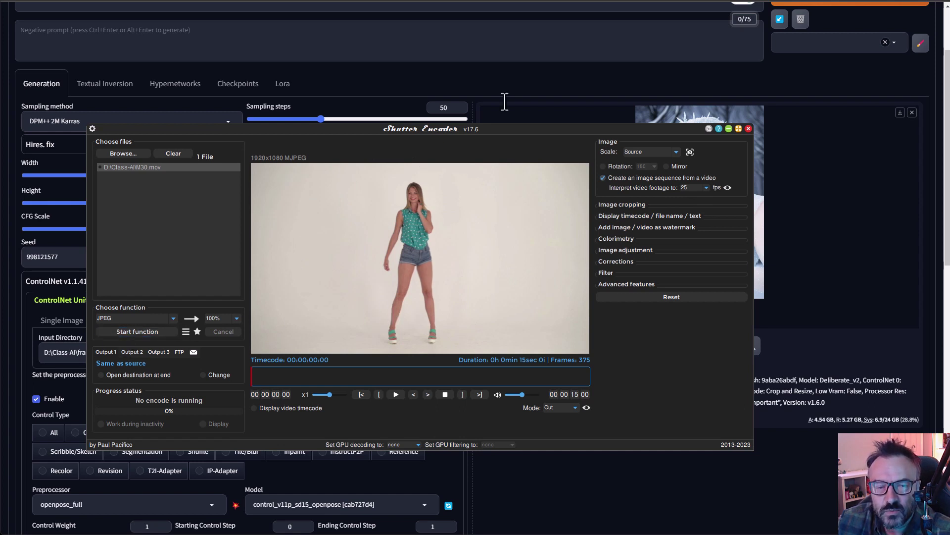
# Return to the Stable Diffusion web UI and review ControlNet Unit 0's batch input directory, its OpenPose options and the ReActor settings
pyautogui.click(823, 91)
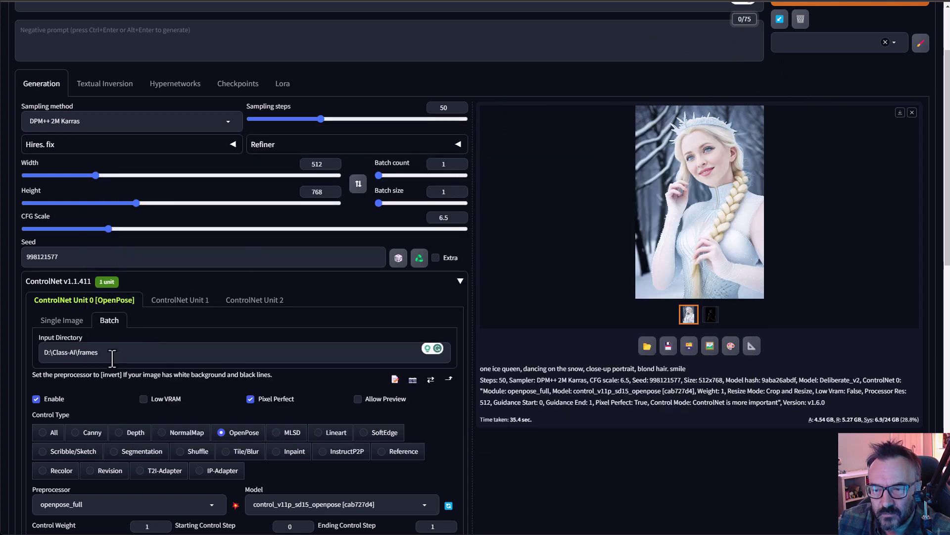
pyautogui.tripleClick(130, 353)
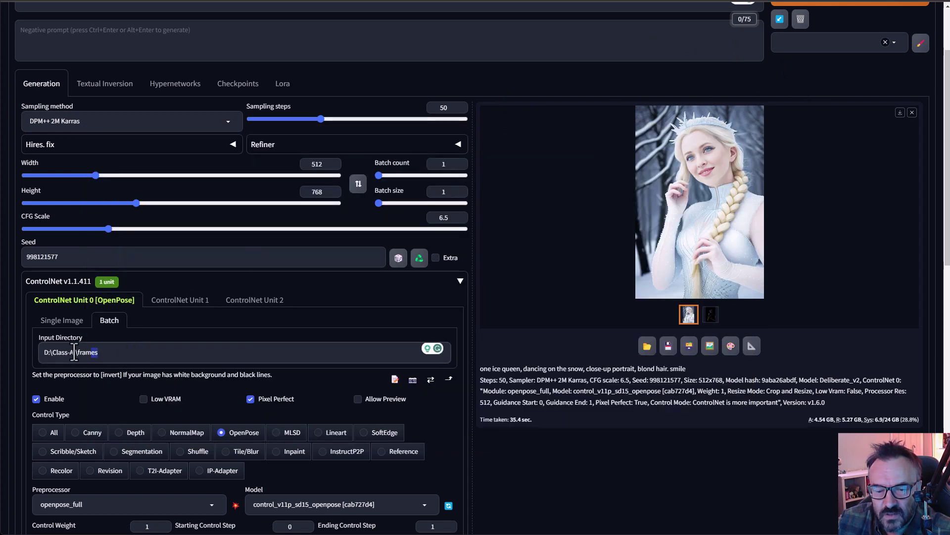
pyautogui.click(132, 354)
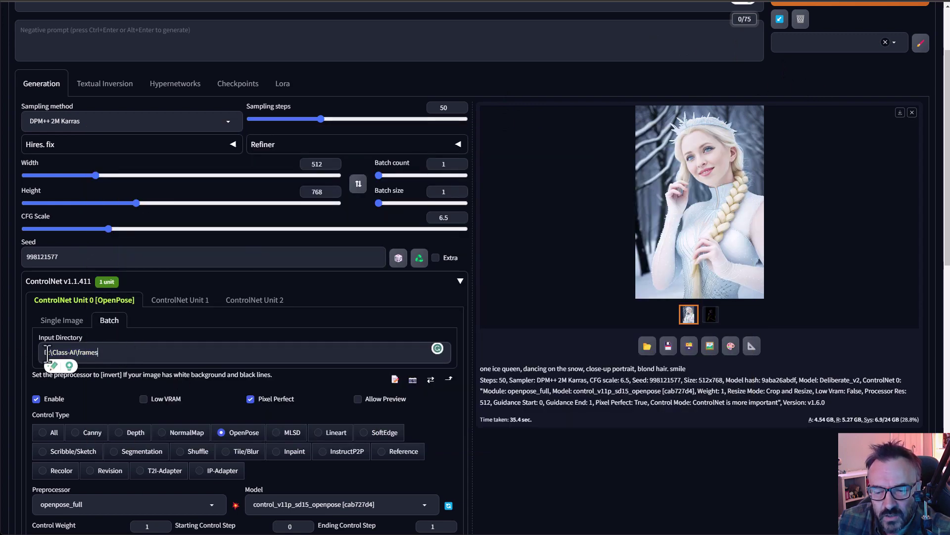
pyautogui.scroll(-2, 171, 359)
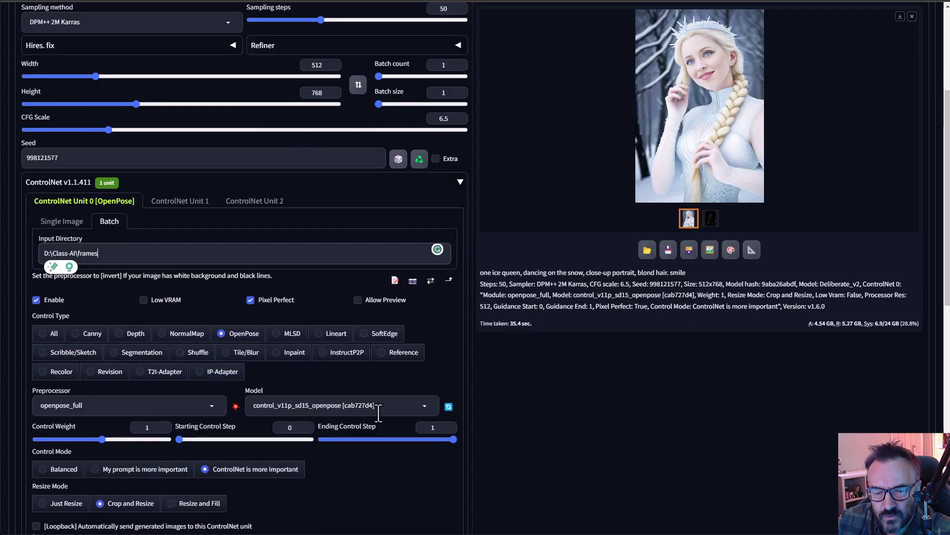
pyautogui.click(60, 221)
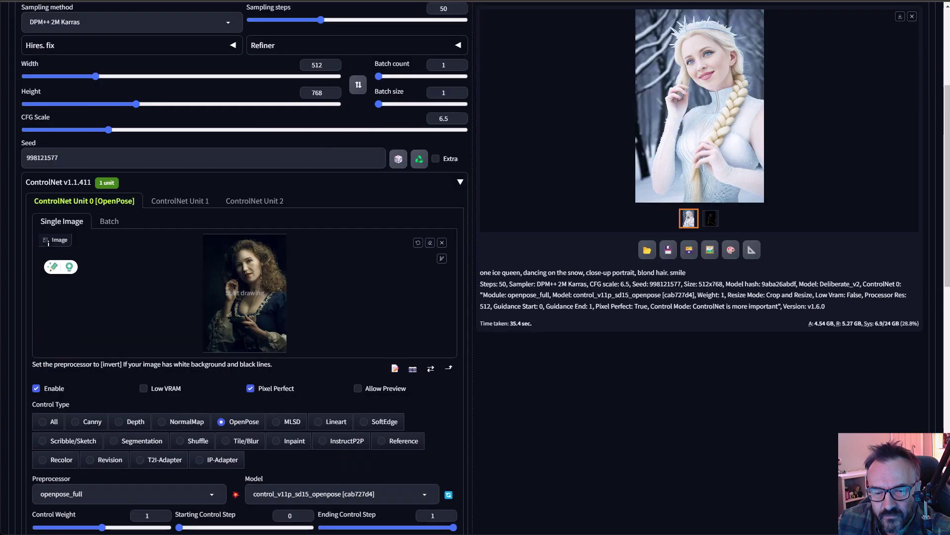
pyautogui.click(106, 223)
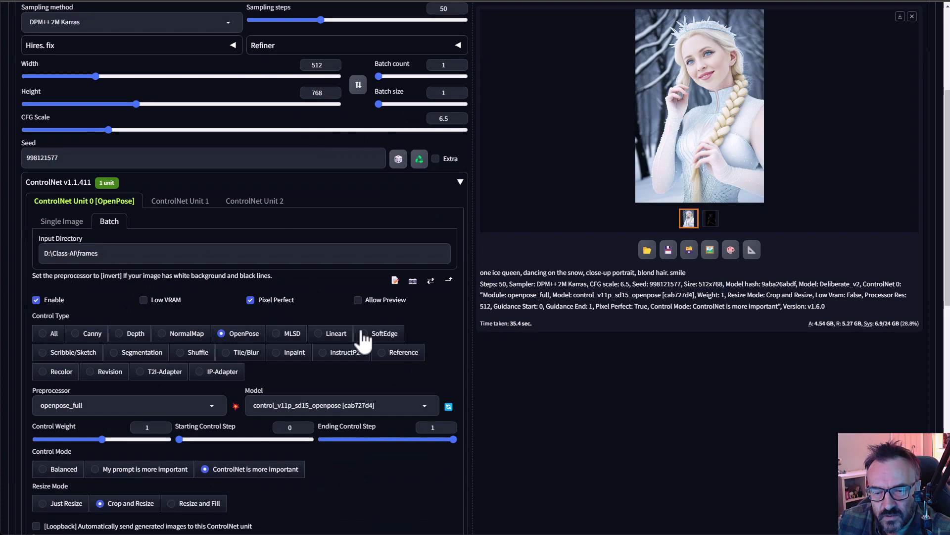
pyautogui.scroll(-4, 351, 362)
pyautogui.scroll(-4, 351, 366)
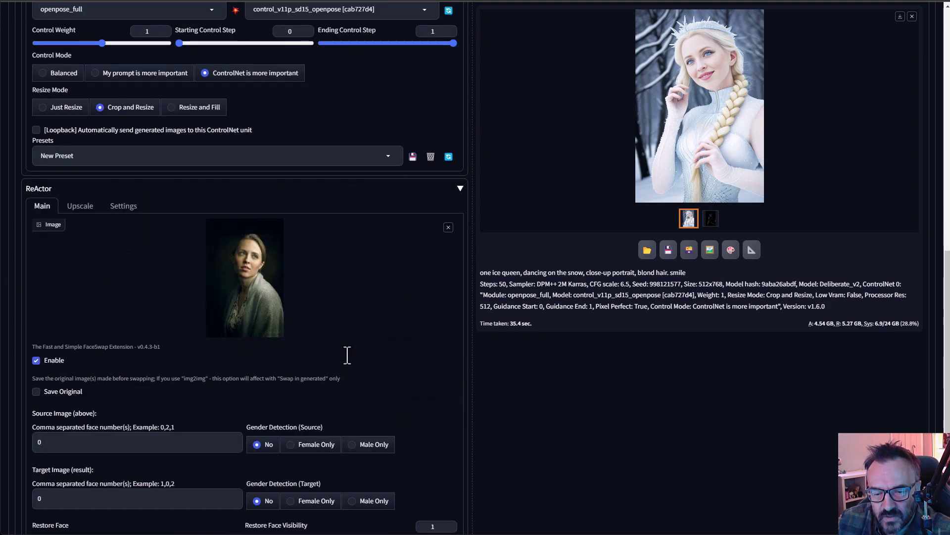
# Replace "close-up portrait" with "dancing" in the prompt and enter "nsfw" as the negative prompt
pyautogui.scroll(12, 347, 354)
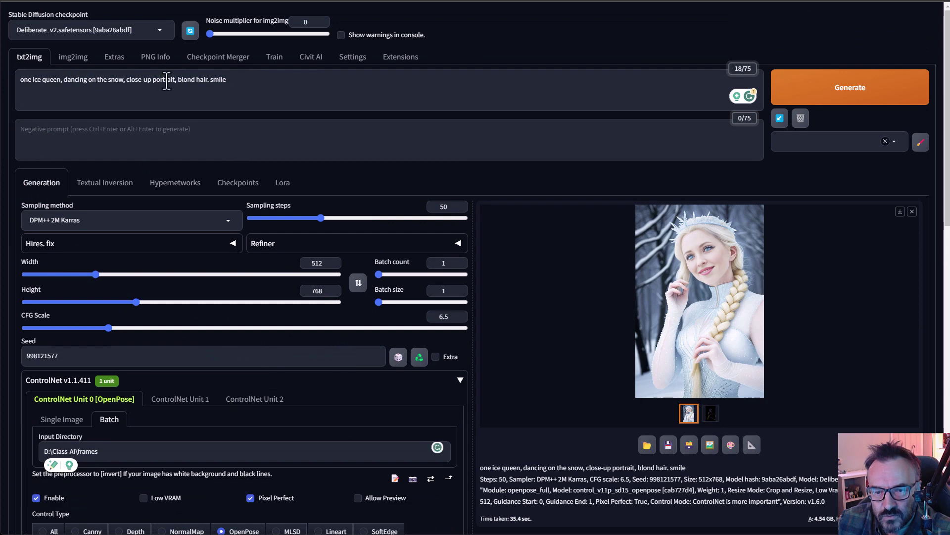
pyautogui.moveTo(126, 80); pyautogui.dragTo(175, 81)
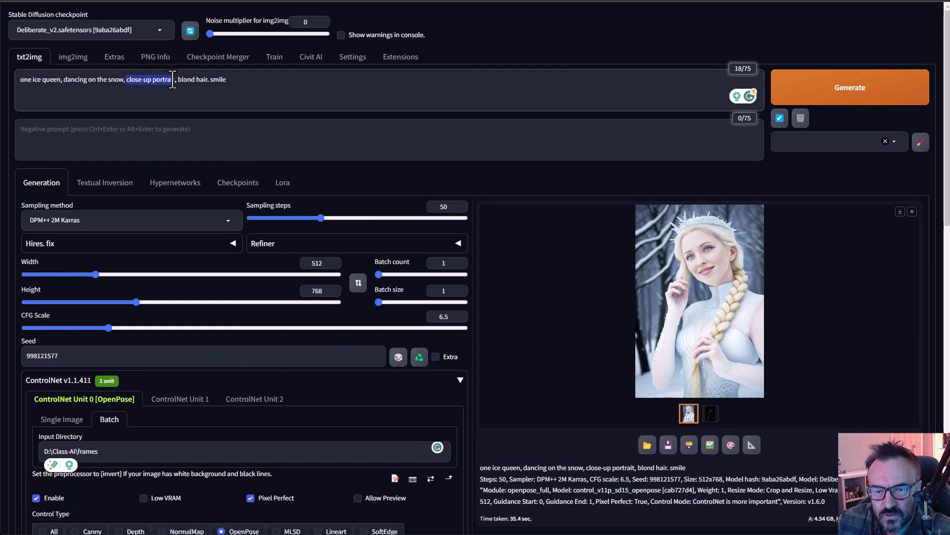
pyautogui.write('dancing')
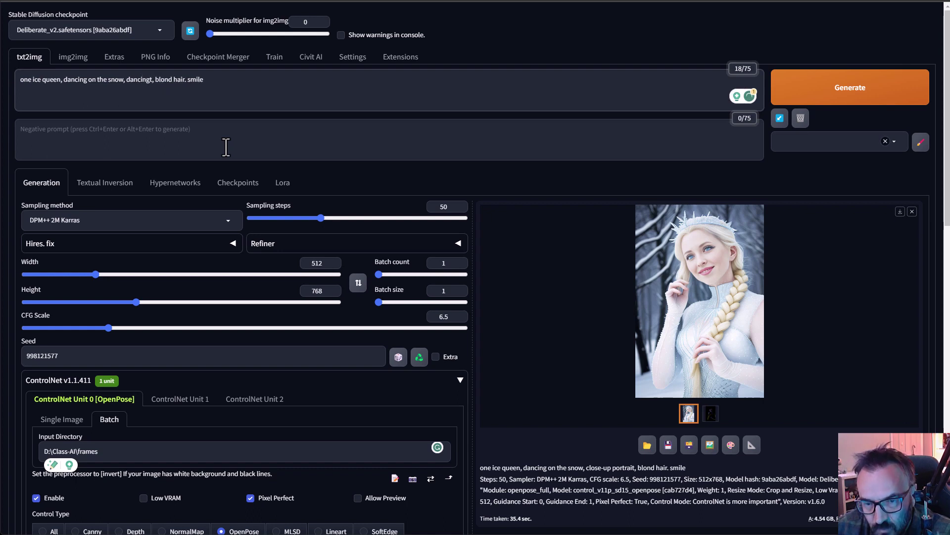
pyautogui.click(221, 145)
pyautogui.write('nsfw')
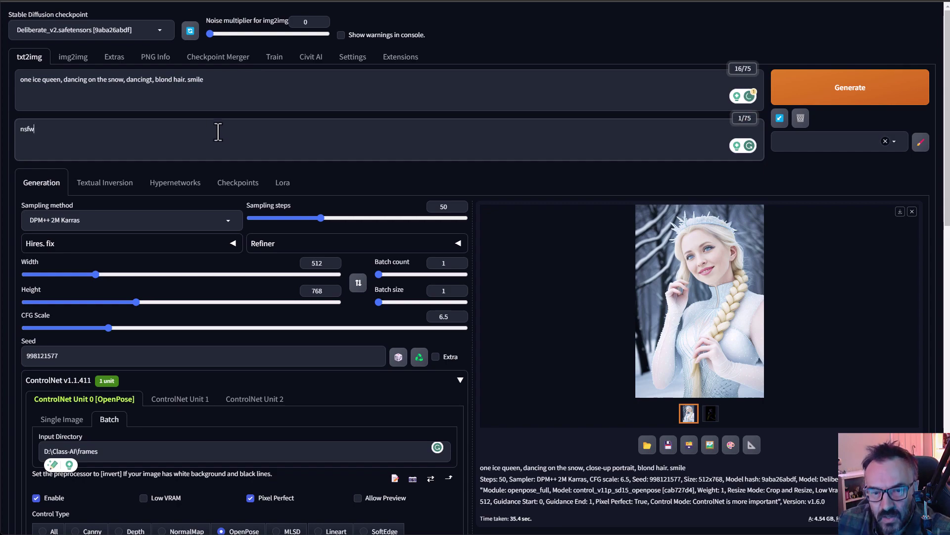
# Correct the misspelled "dancing" in the prompt and start generating the batch of frames
pyautogui.scroll(-6, 444, 373)
pyautogui.scroll(-4, 443, 379)
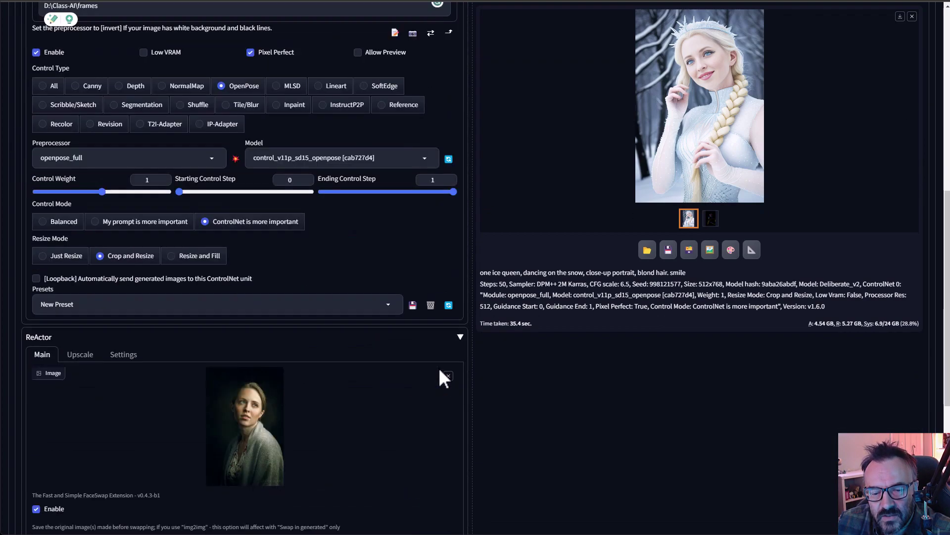
pyautogui.scroll(10, 450, 381)
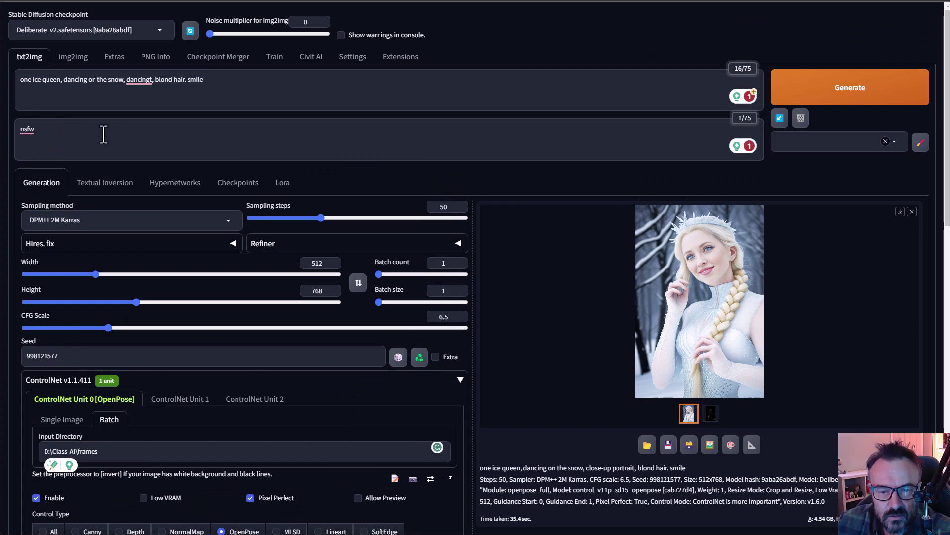
pyautogui.doubleClick(22, 128)
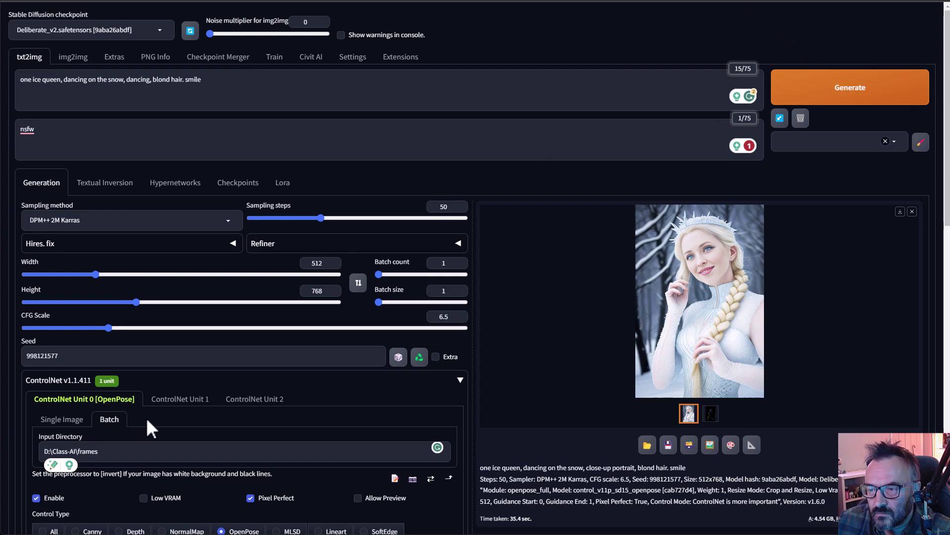
pyautogui.click(862, 88)
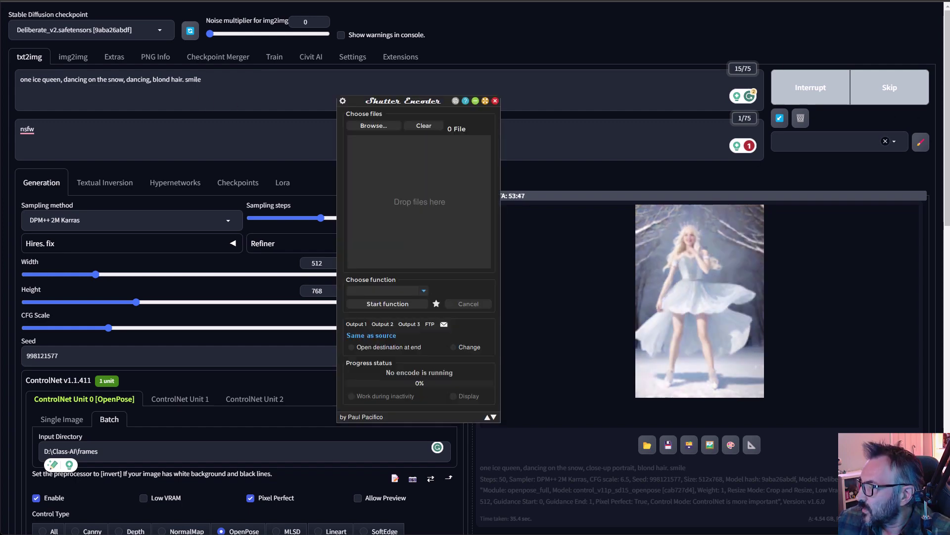
# Load the face PNG frames from D:\video into Shutter Encoder, choose H.264 with .mp4 output and activate the image sequence at 25 fps
pyautogui.moveTo(807, 294); pyautogui.dragTo(415, 192)
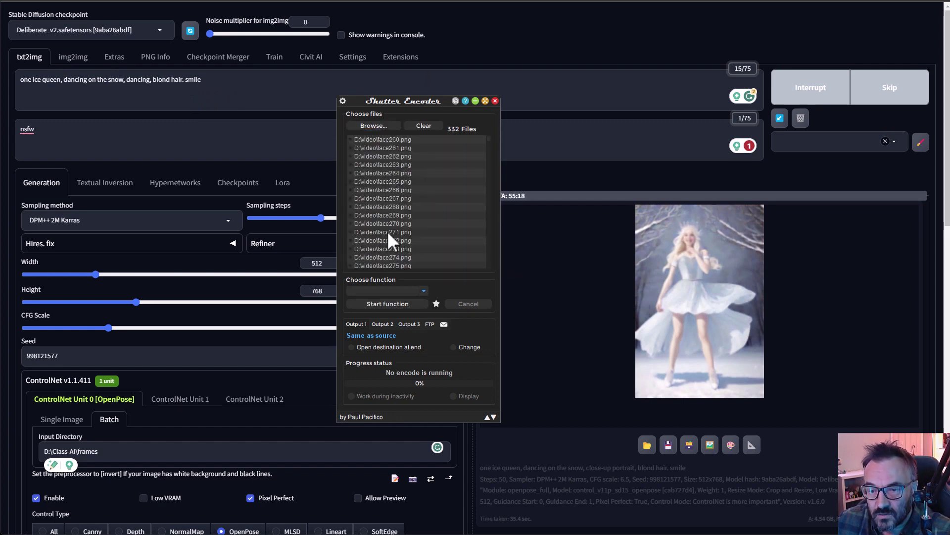
pyautogui.click(424, 291)
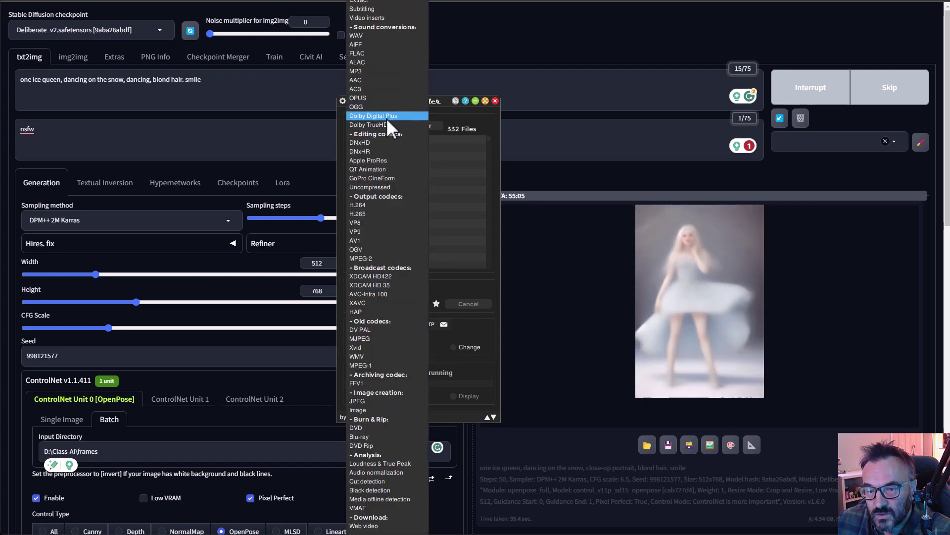
pyautogui.click(364, 205)
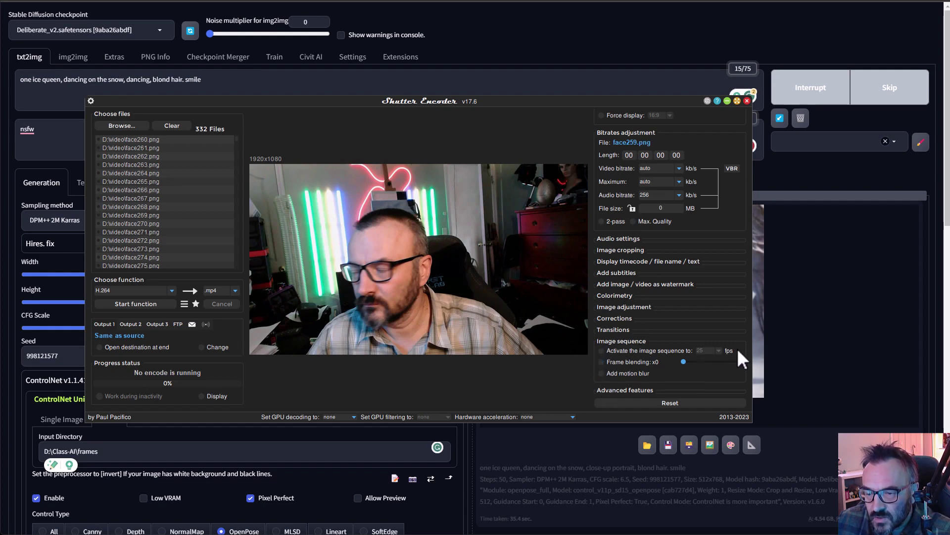
pyautogui.click(605, 349)
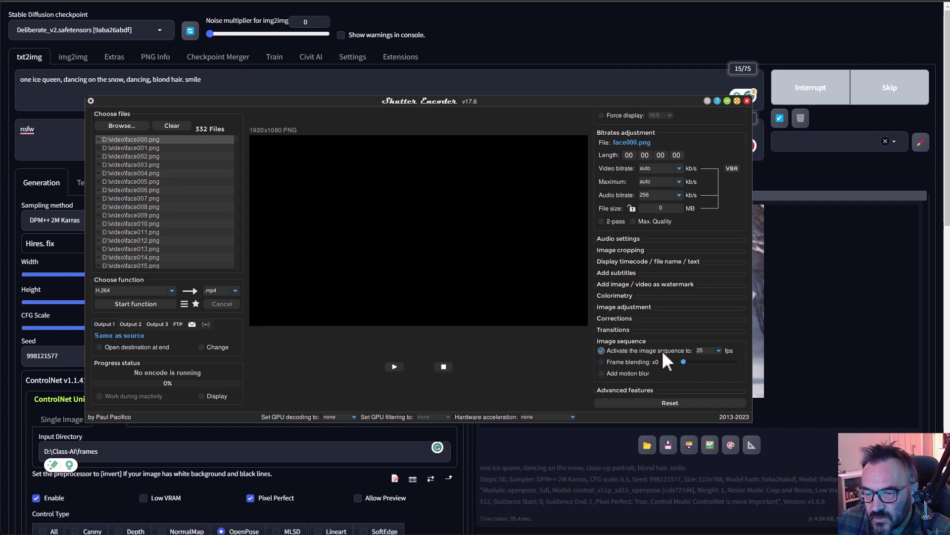